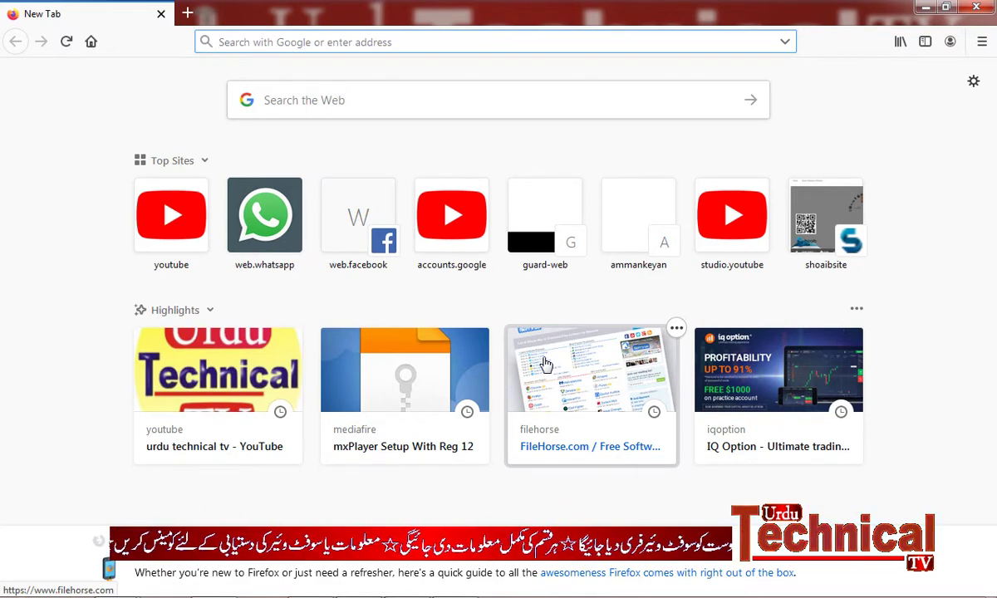
Open WhatsApp Web, find the individual chat containing the long Urdu message dated Monday, and expand the message to its full text.
click(264, 218)
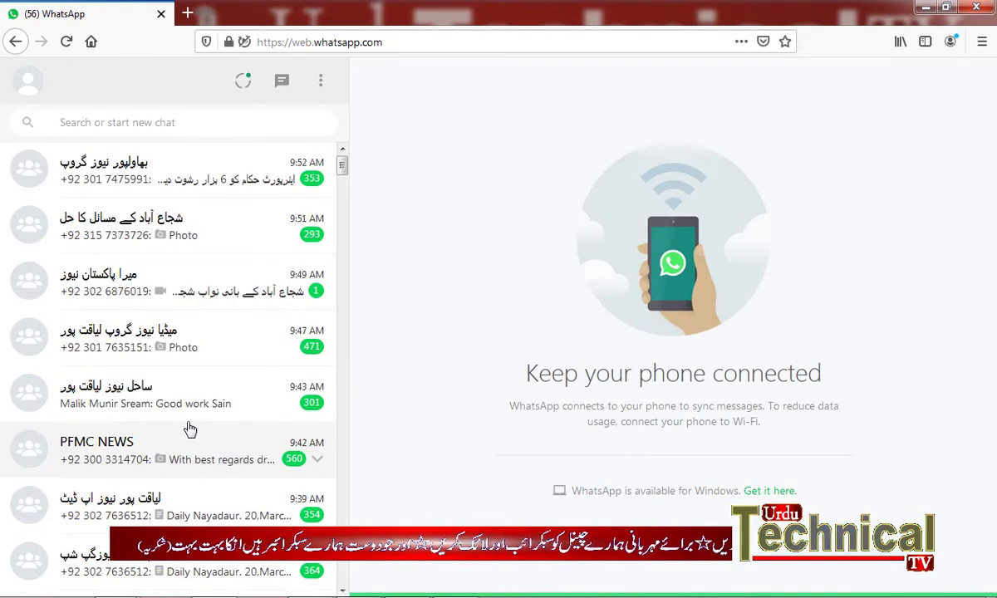
scroll(190, 429, down, 5)
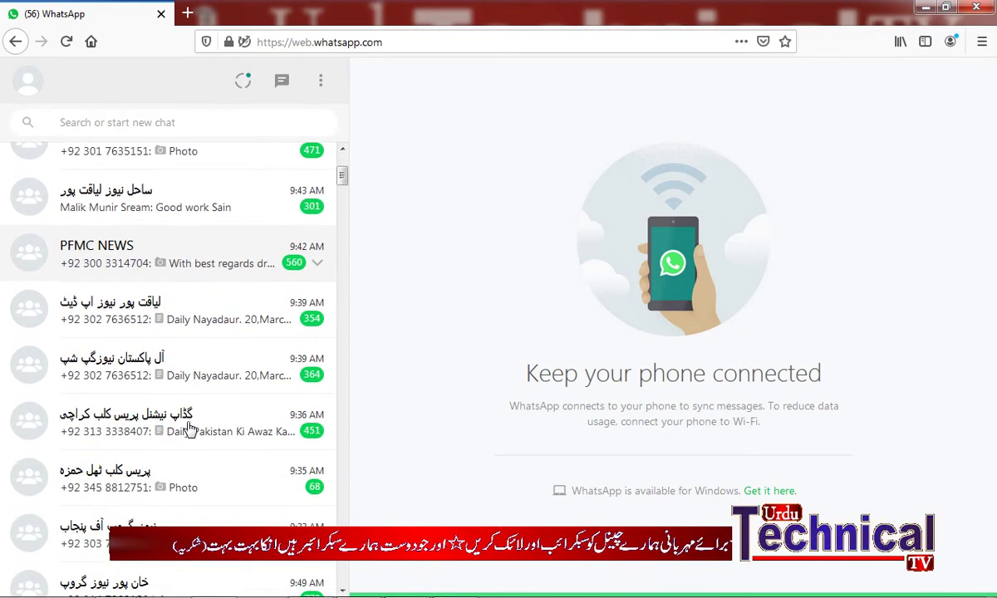
scroll(189, 429, down, 7)
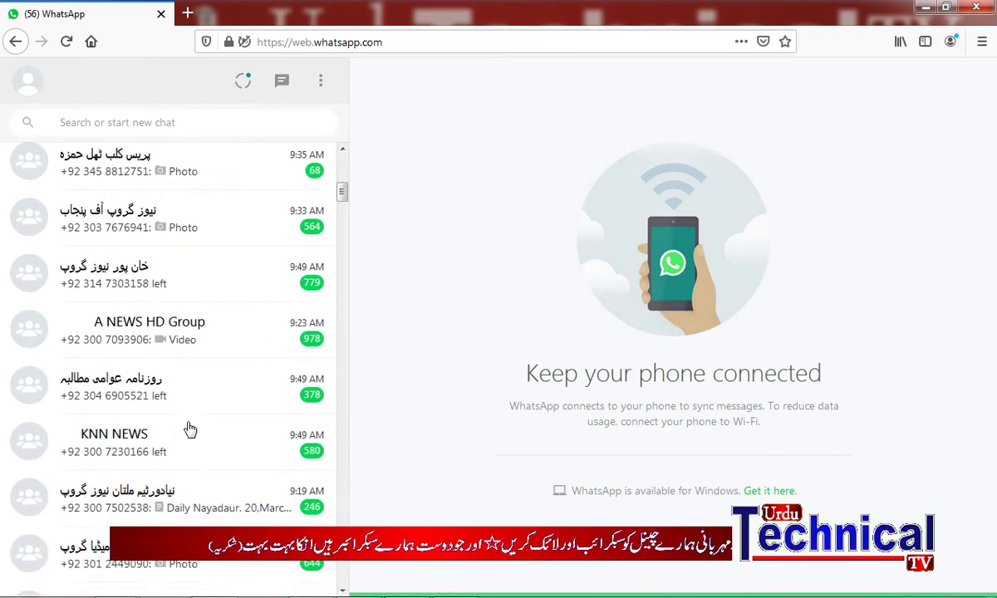
scroll(190, 429, down, 2)
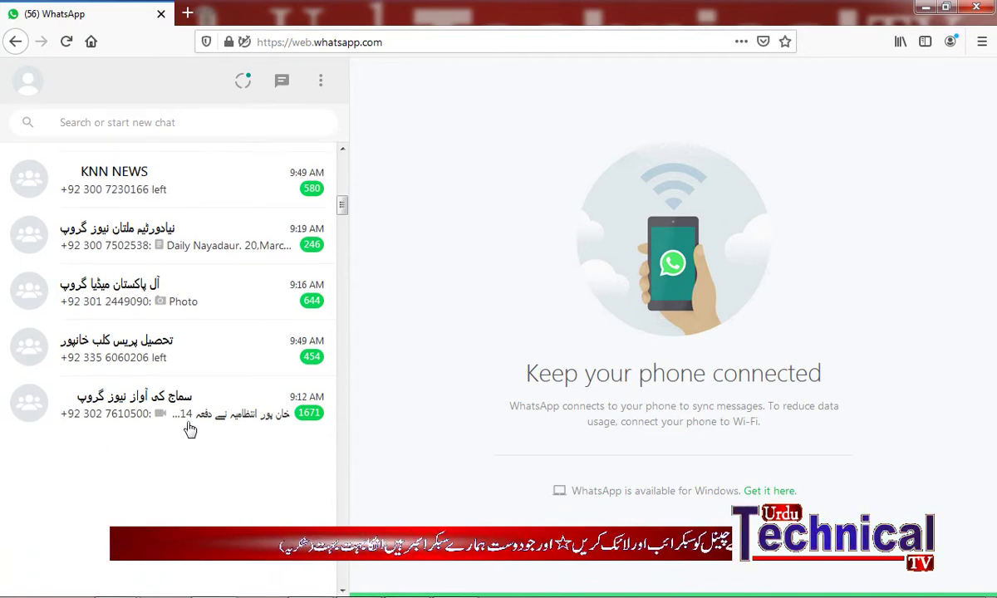
scroll(190, 429, up, 3)
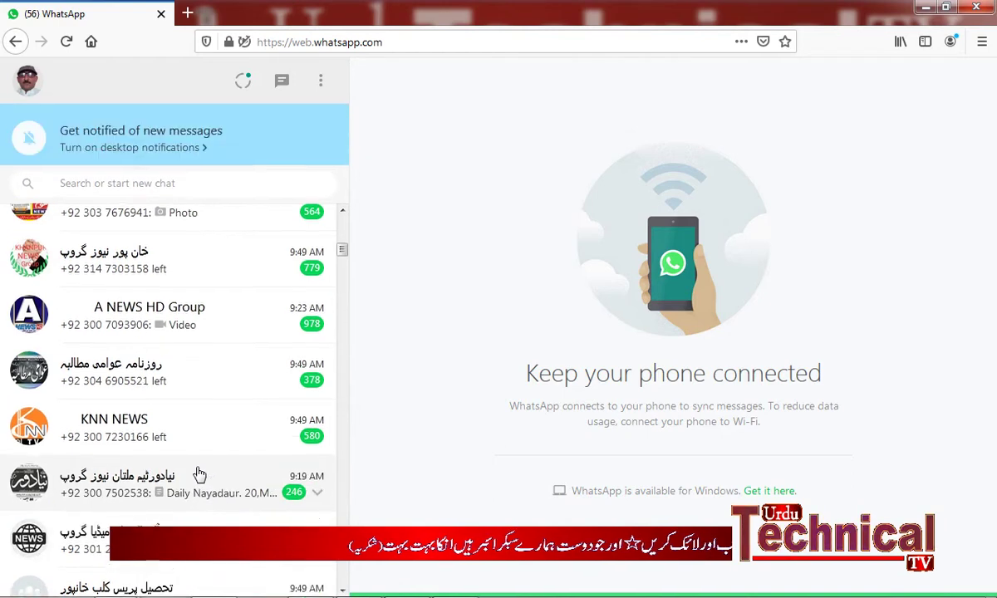
scroll(197, 462, down, 5)
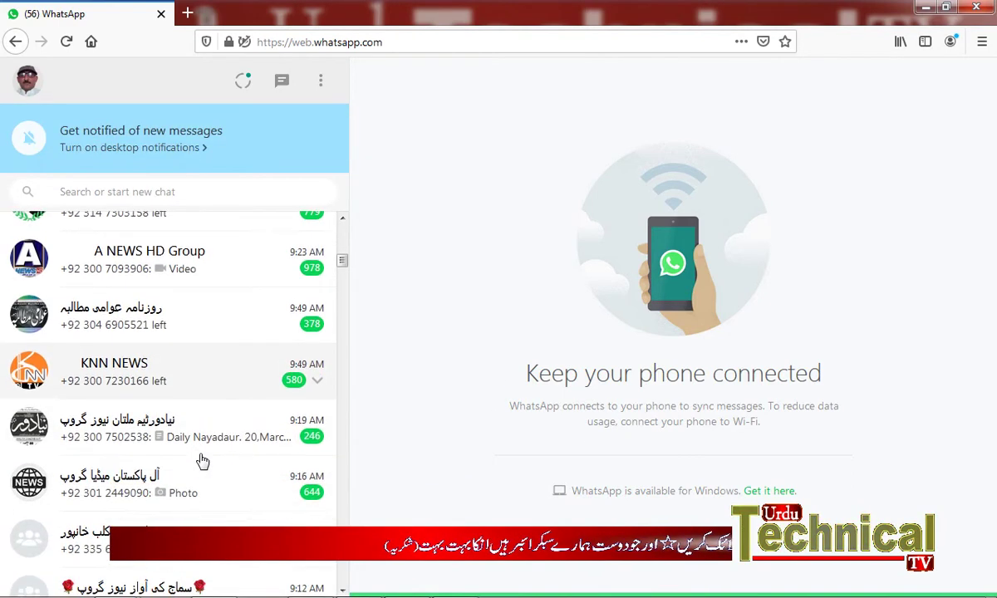
scroll(202, 463, down, 8)
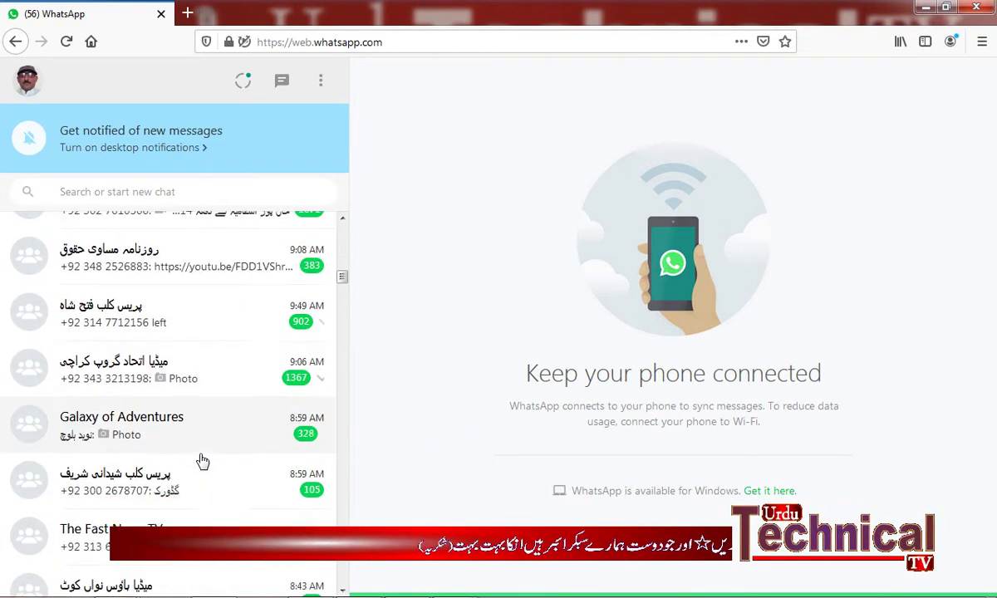
scroll(202, 462, down, 6)
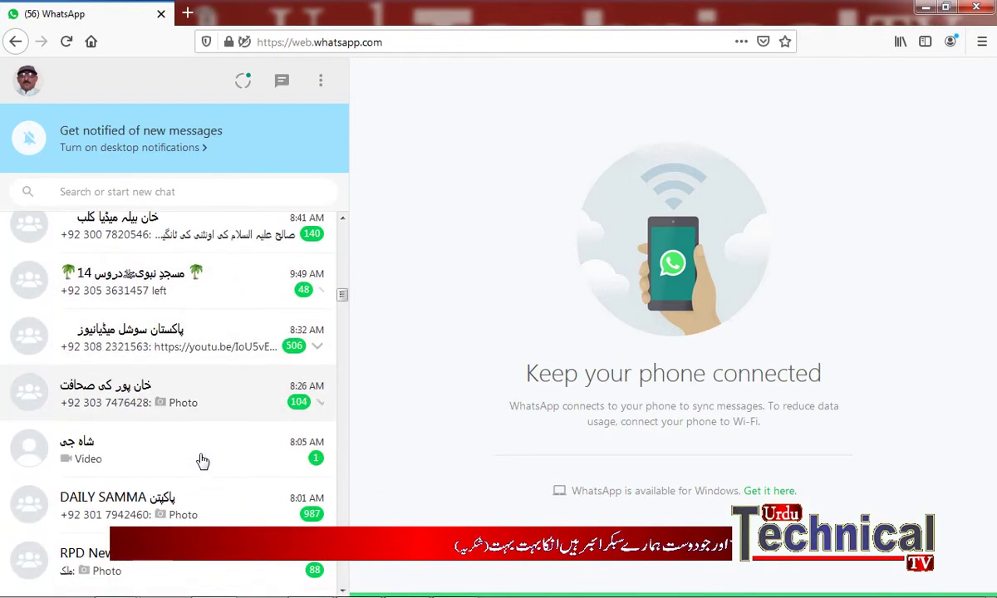
scroll(202, 462, down, 5)
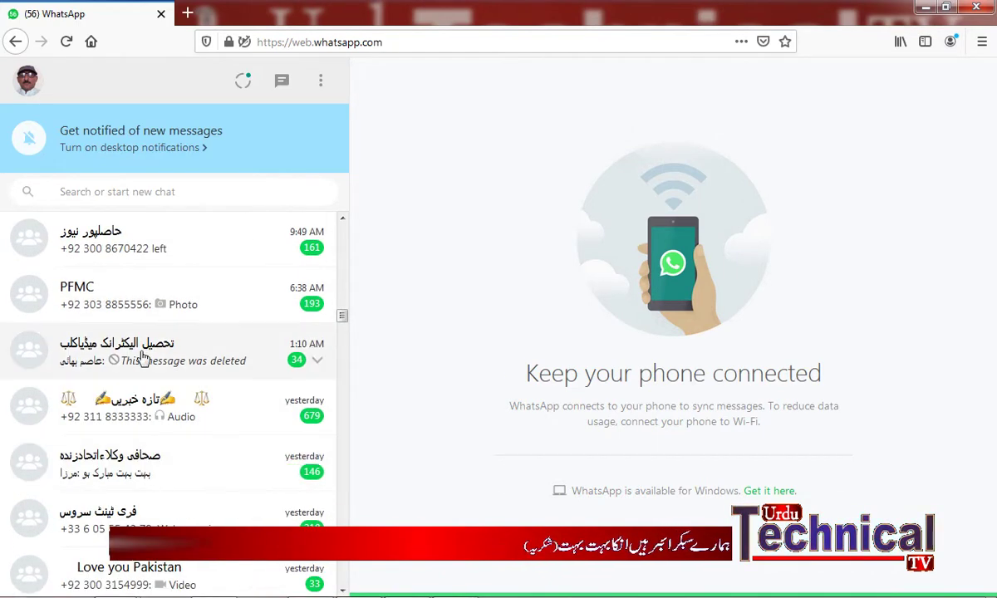
scroll(226, 422, down, 7)
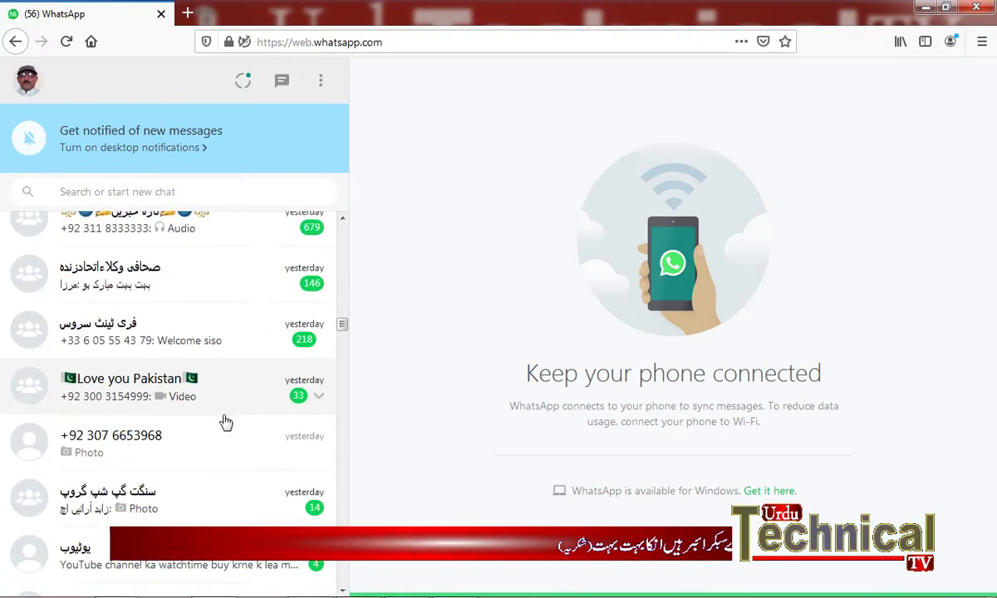
scroll(226, 422, down, 9)
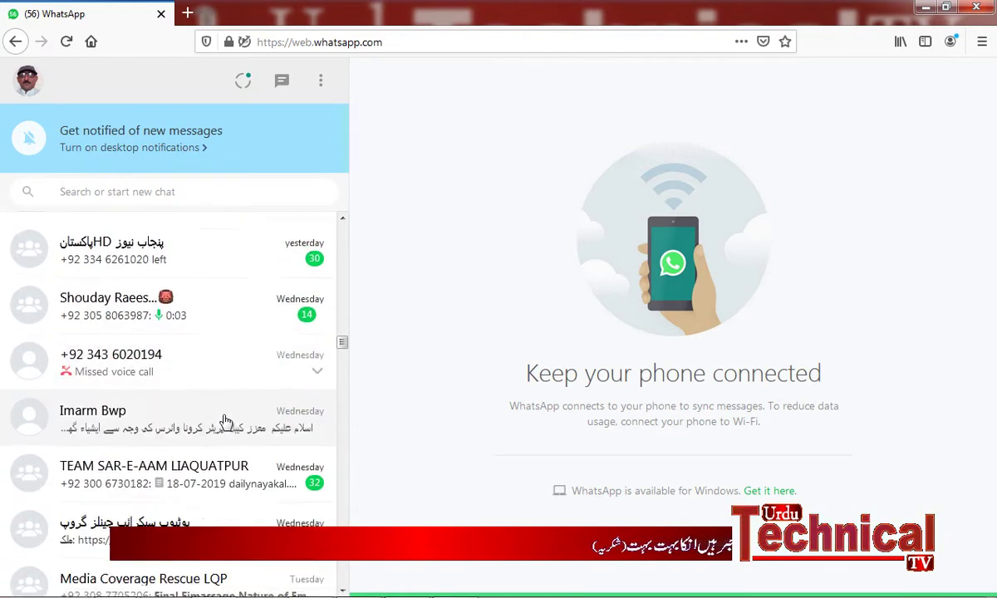
scroll(224, 423, down, 4)
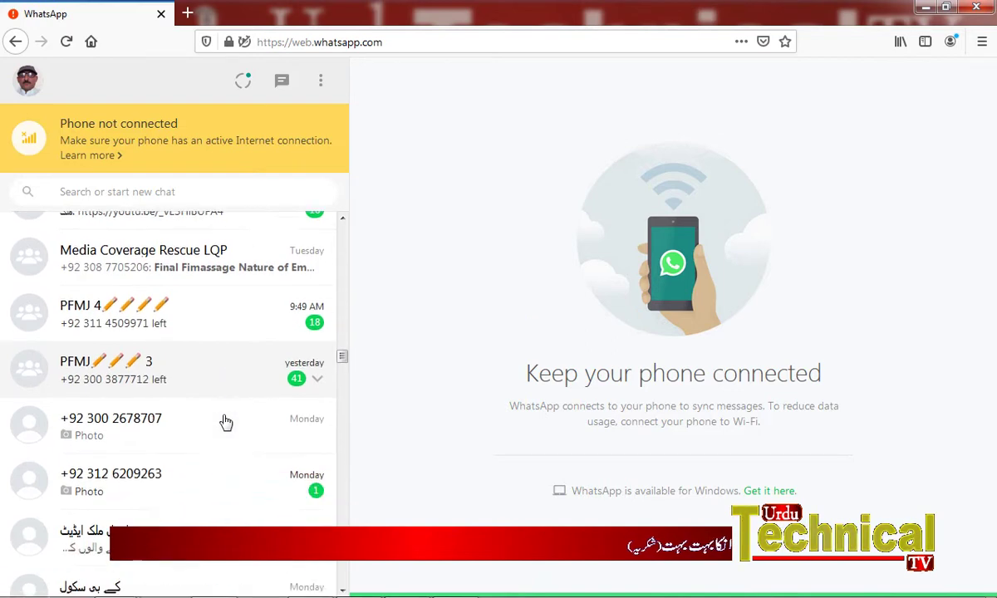
click(191, 403)
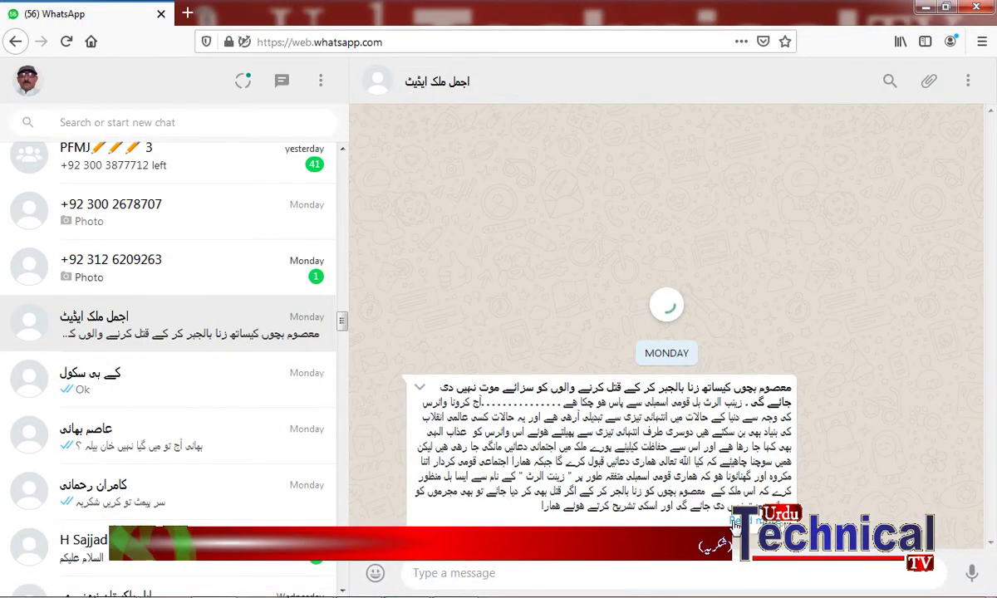
click(731, 519)
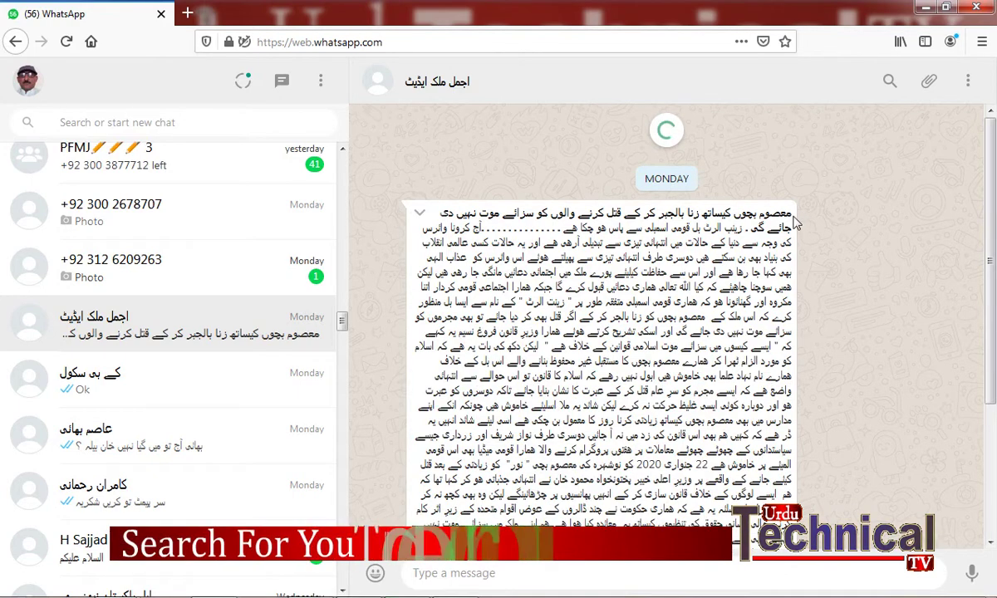
Select all the text on the chat page, including the expanded Urdu message, and copy it using the On-Screen Keyboard.
drag(793, 218, 406, 519)
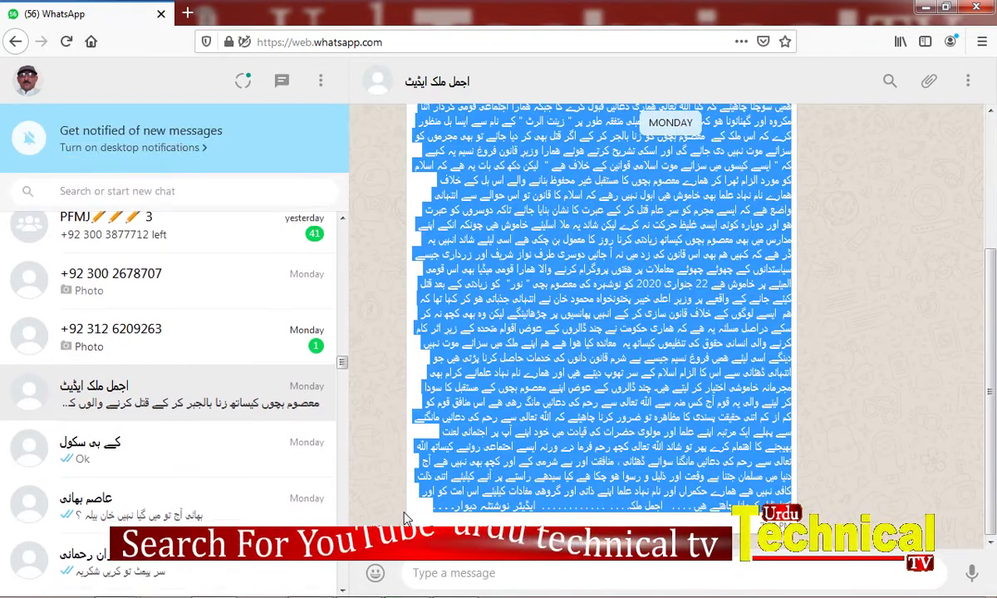
mouse_move(496, 590)
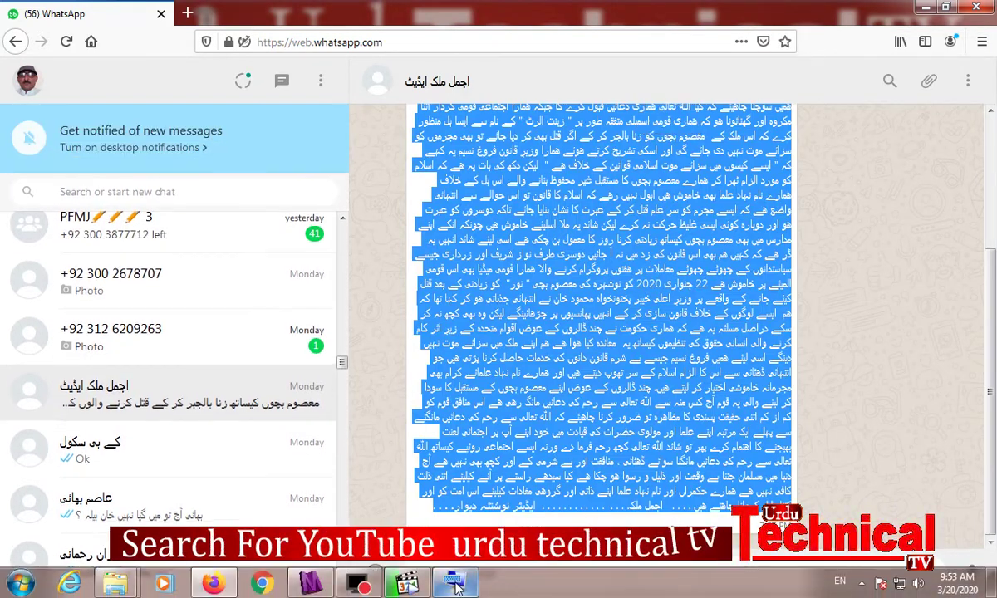
click(455, 586)
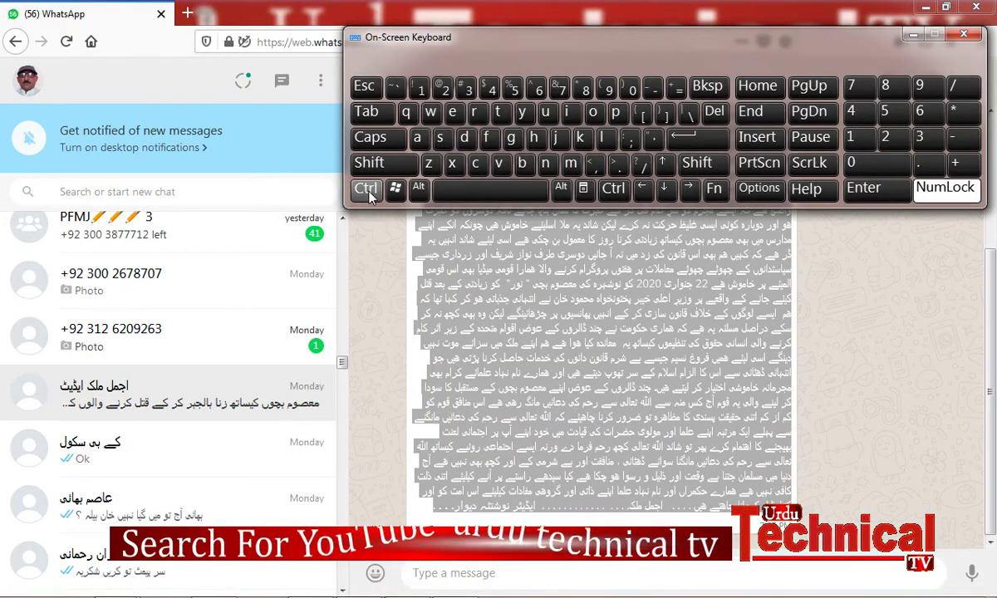
click(459, 254)
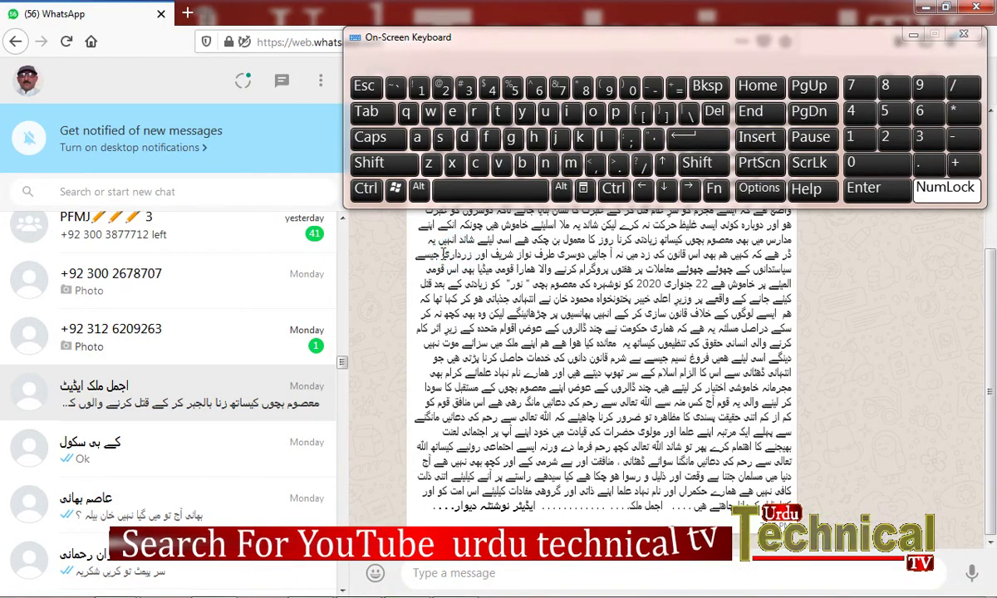
click(365, 189)
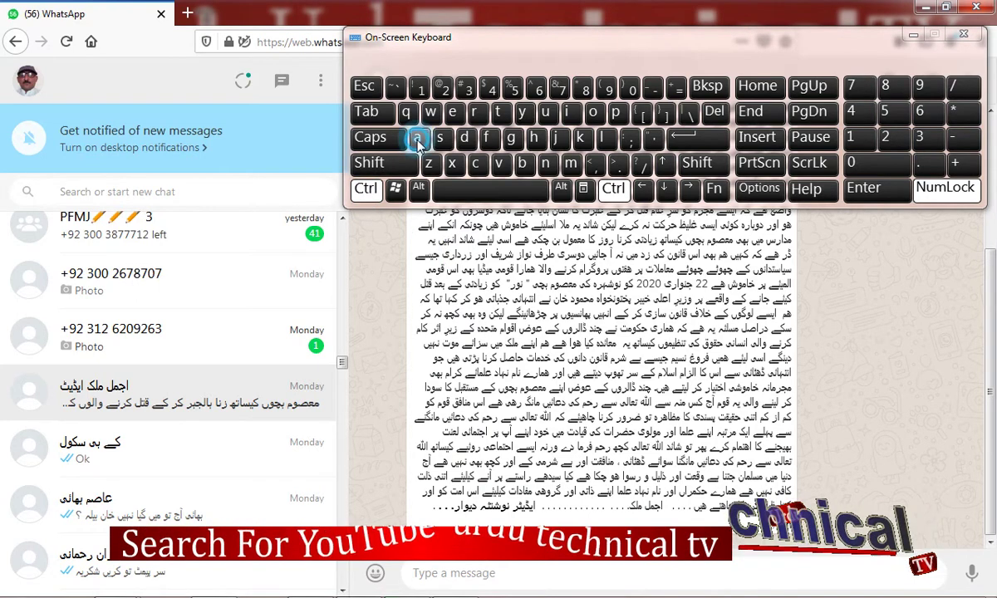
click(418, 139)
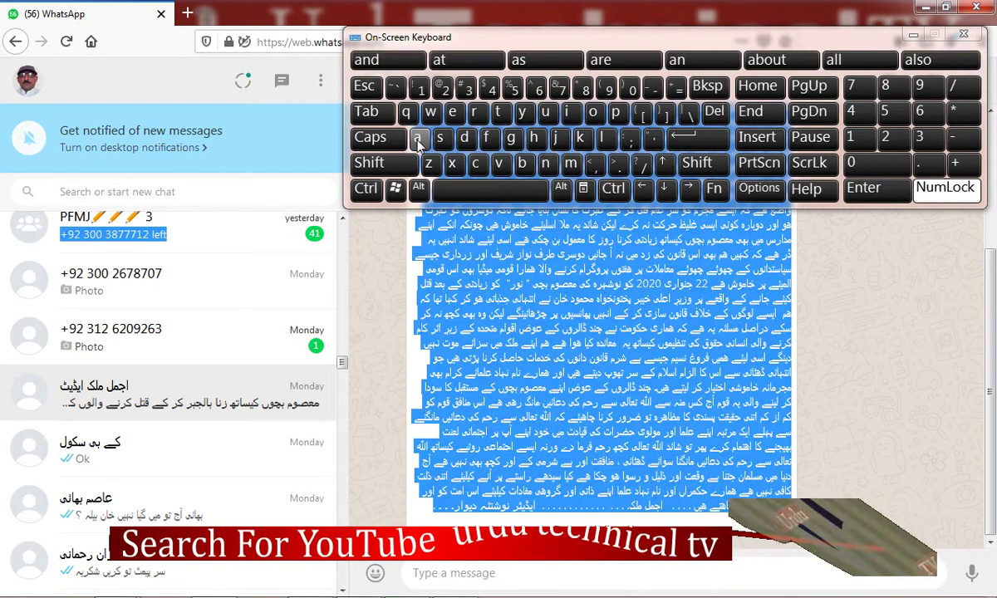
click(366, 190)
click(479, 166)
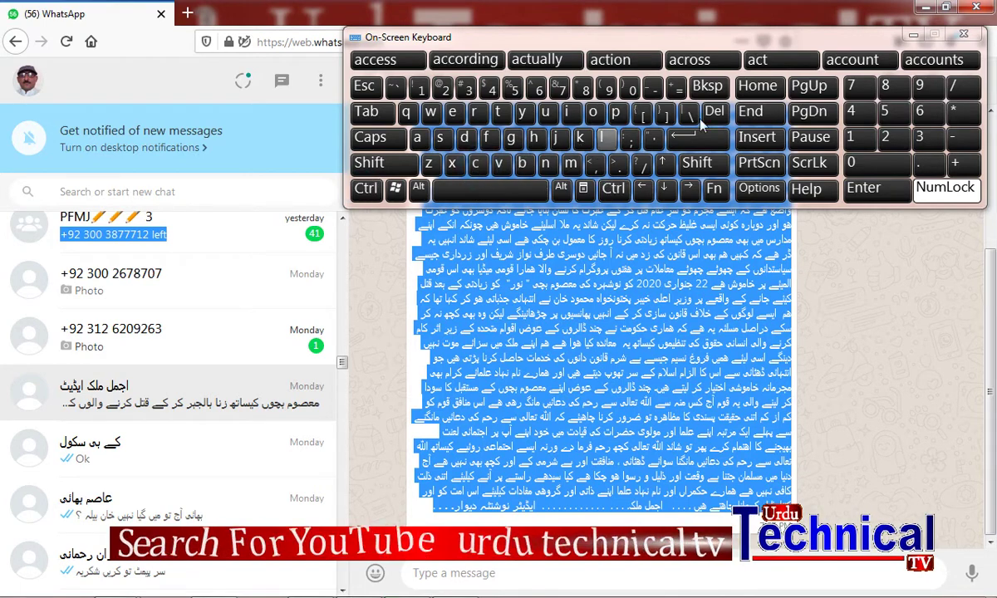
click(912, 36)
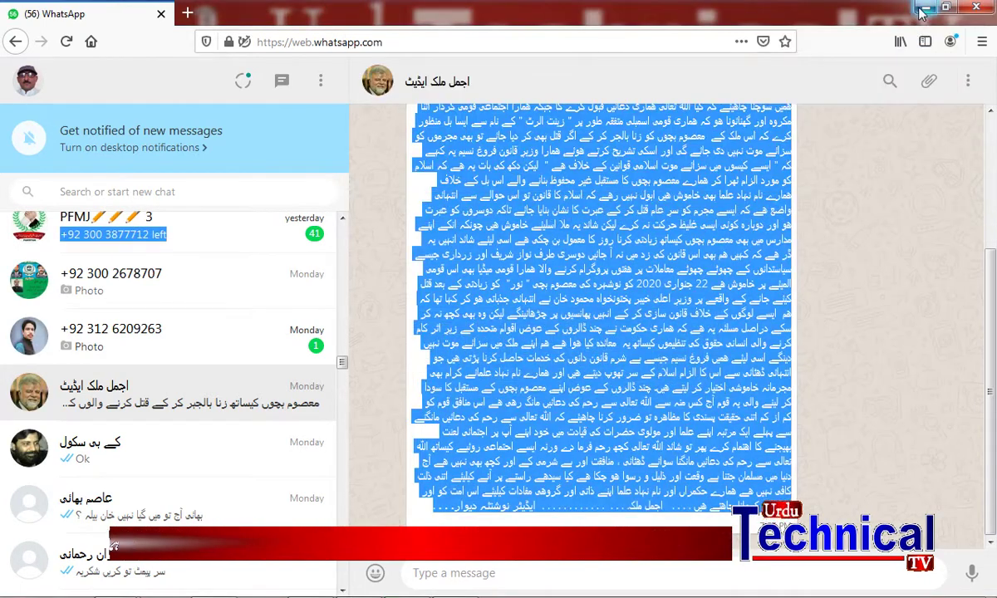
Minimize the browser, launch Unicode Solution from the desktop, and open its Unicode to Inpage converter.
click(921, 10)
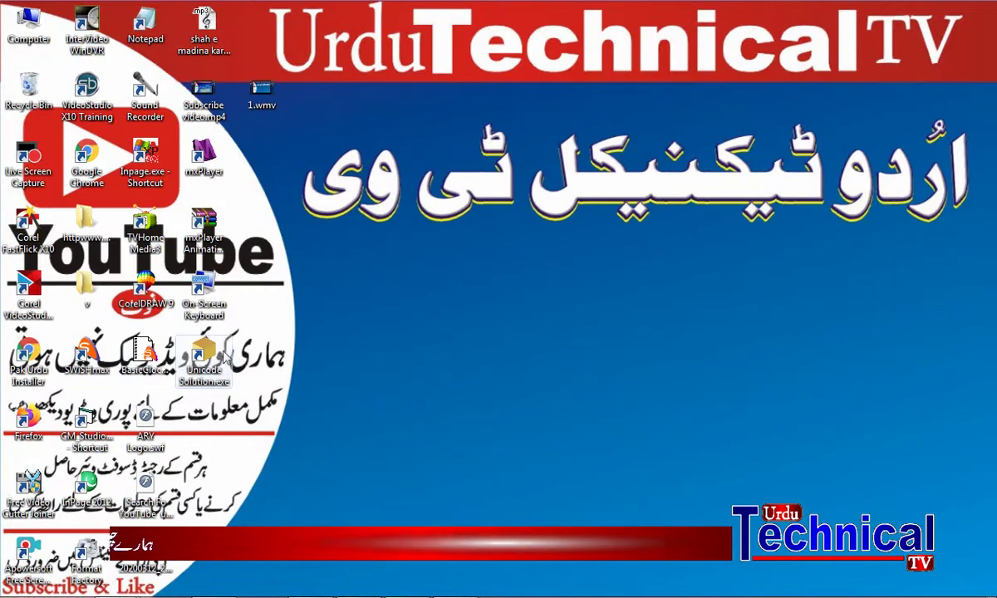
double_click(202, 351)
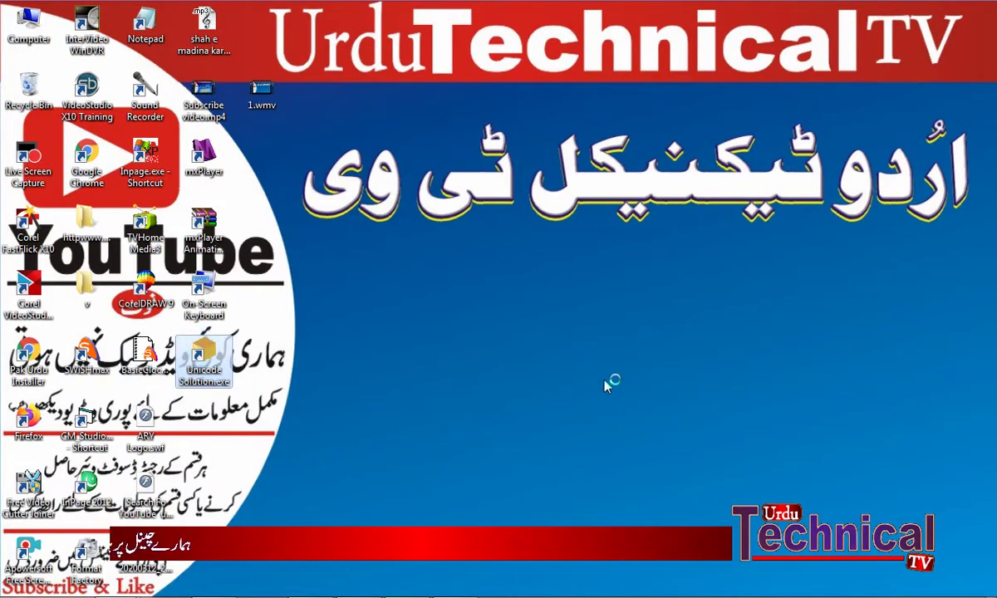
click(508, 317)
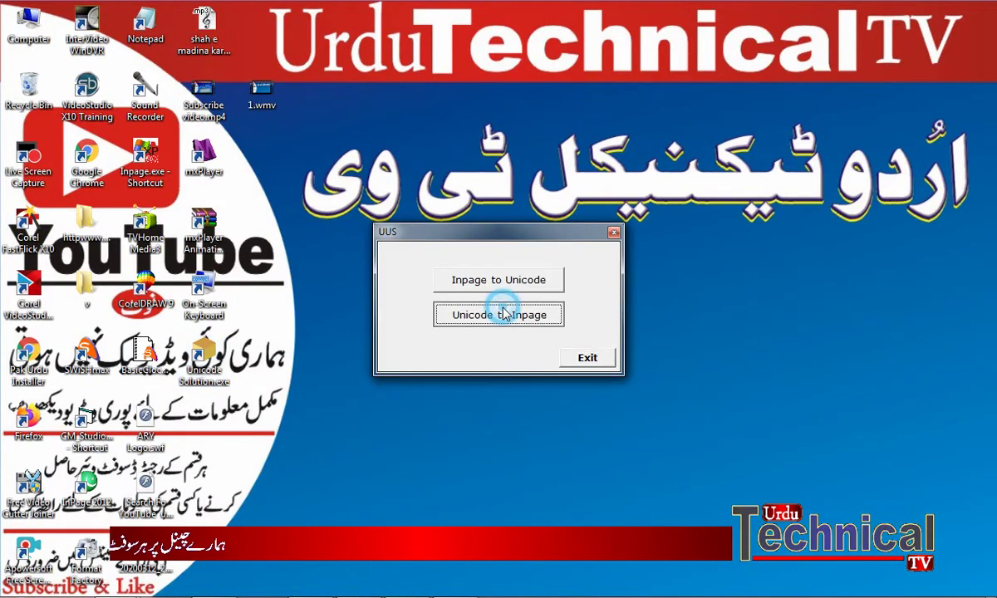
click(404, 220)
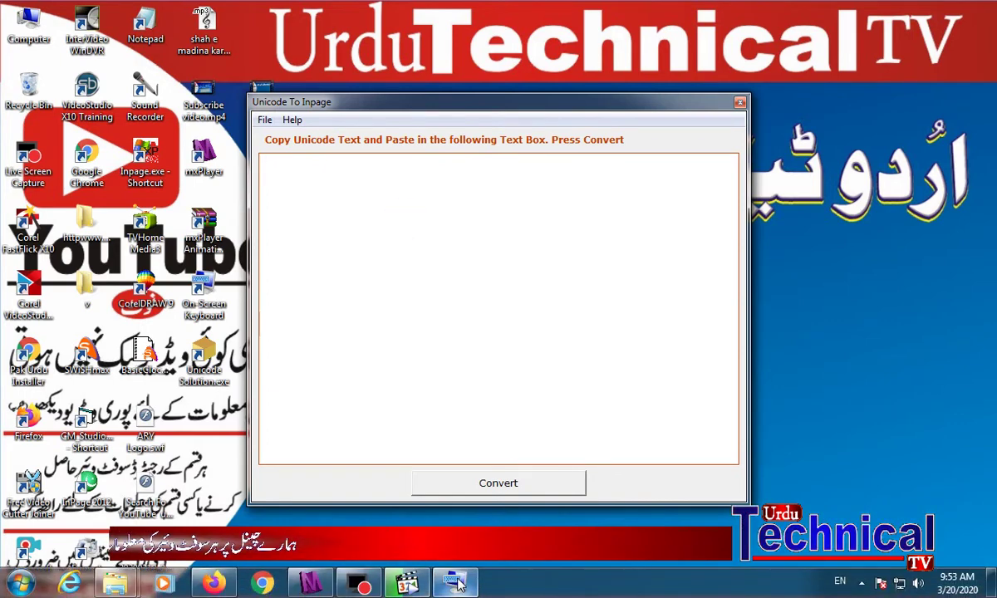
Paste the copied chat text into the converter's text box using the On-Screen Keyboard, then put the keyboard away.
click(454, 584)
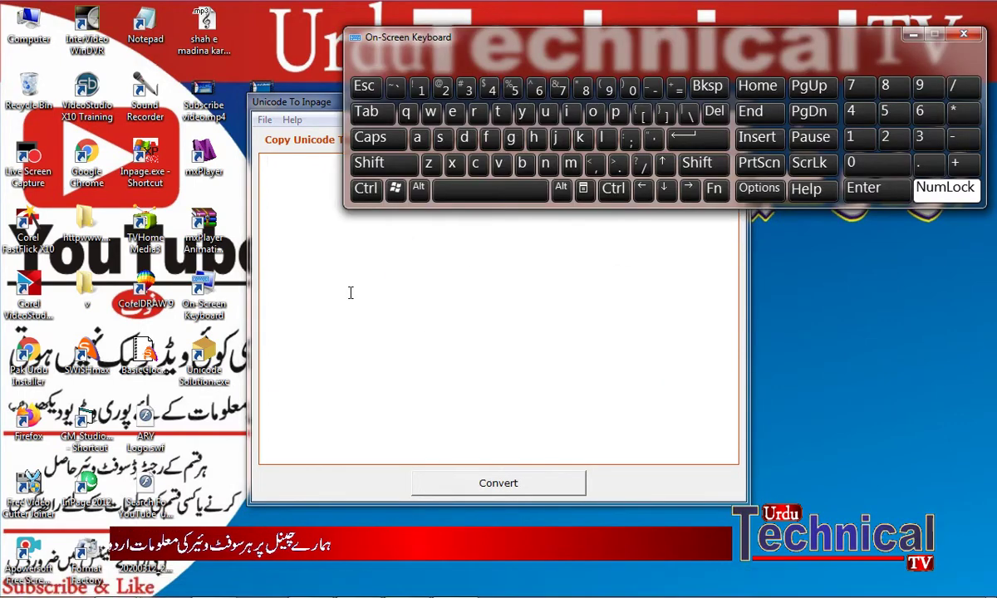
click(349, 291)
click(365, 188)
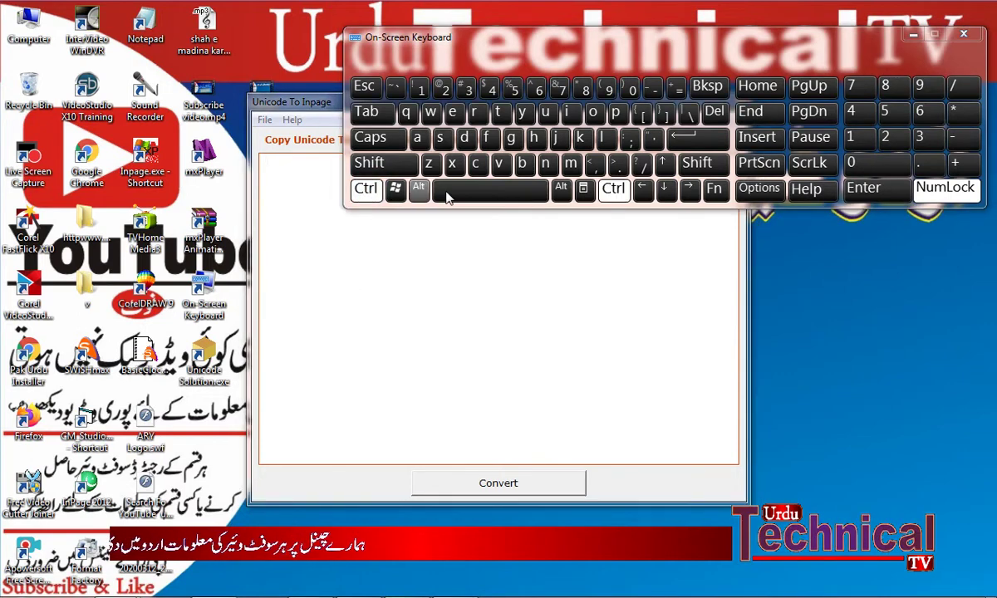
click(498, 164)
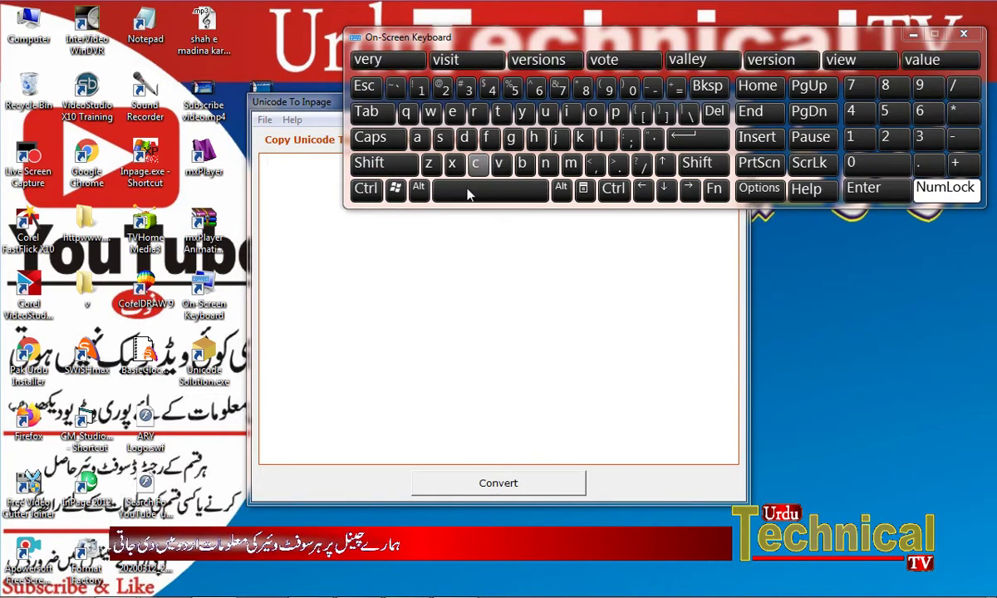
click(366, 285)
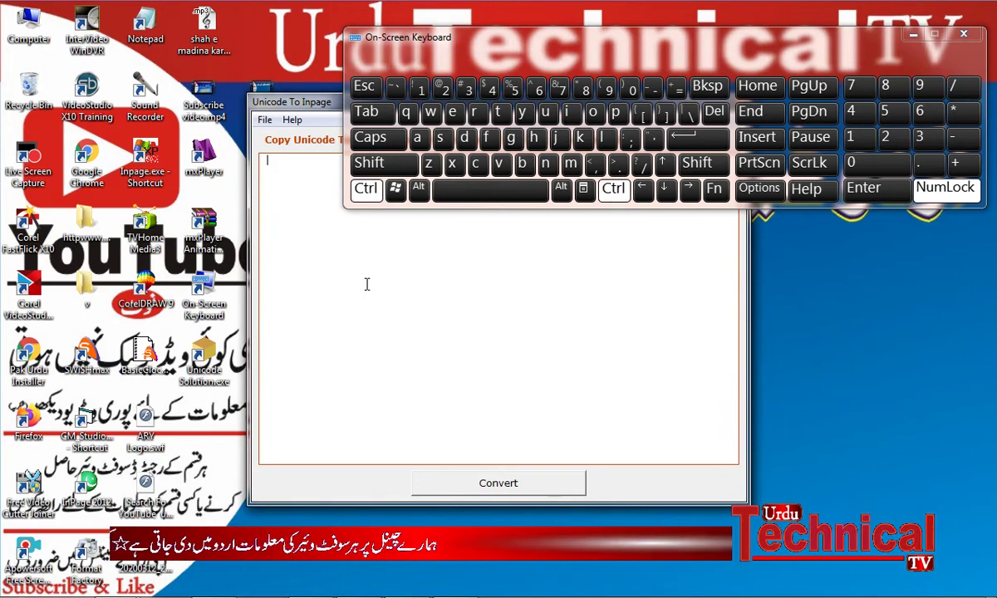
key(ctrl+v)
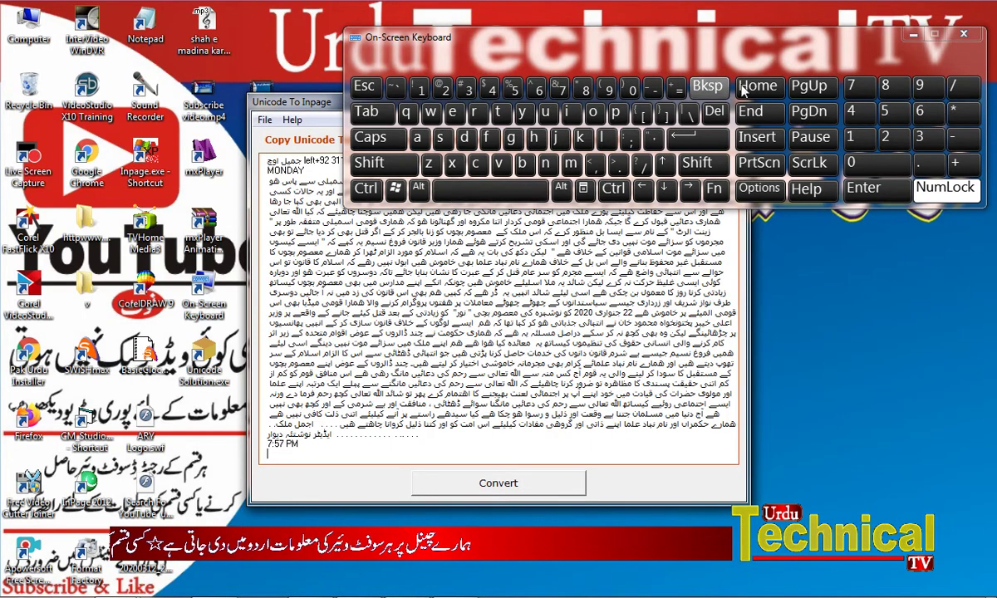
click(964, 33)
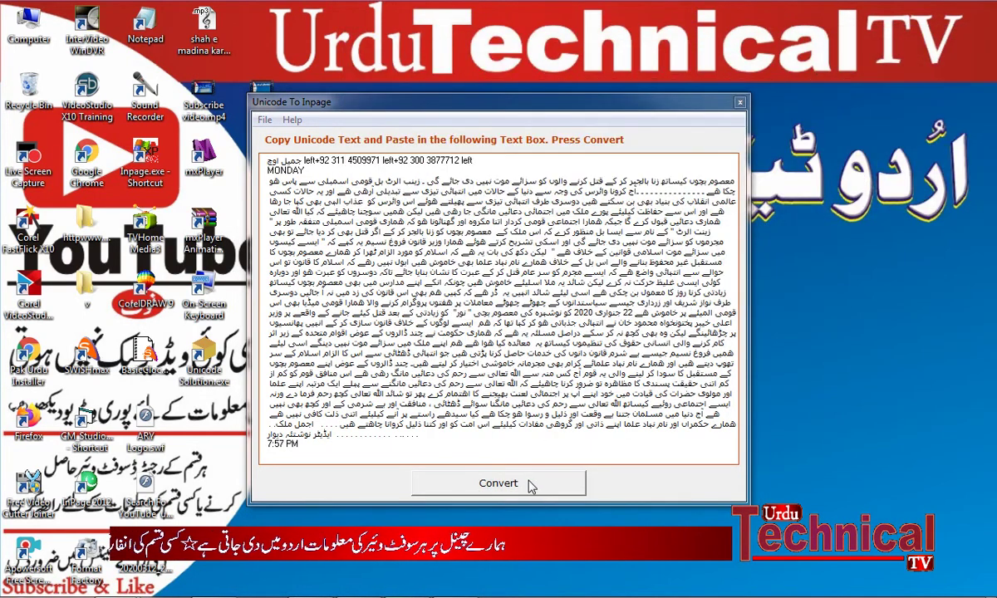
Convert the pasted Unicode text to InPage format and dismiss the completion message.
click(530, 485)
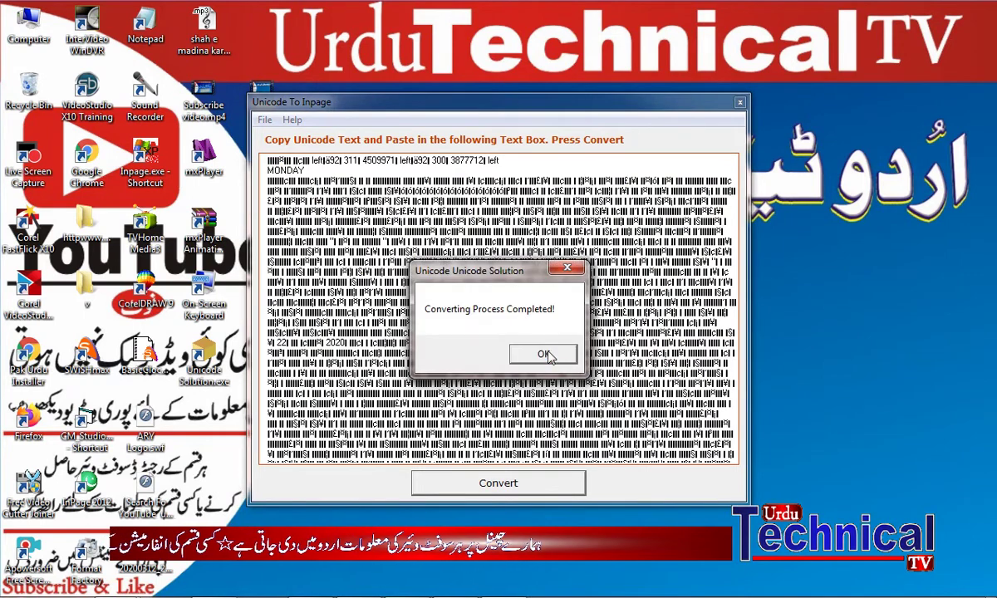
click(544, 354)
scroll(470, 322, down, 2)
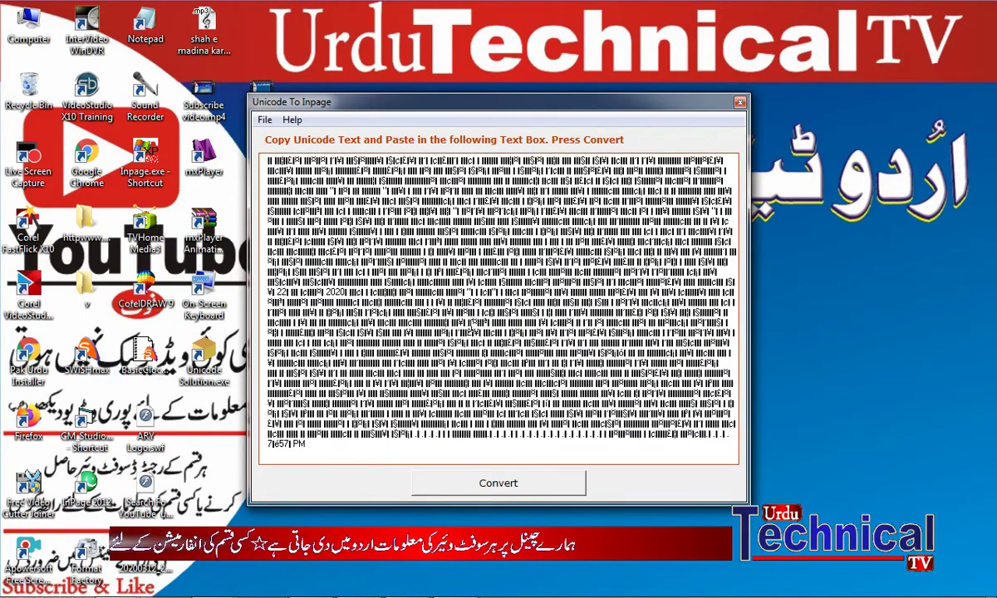
Select all the converted text in the converter's text box, copy it using the On-Screen Keyboard, then minimize the keyboard.
click(455, 582)
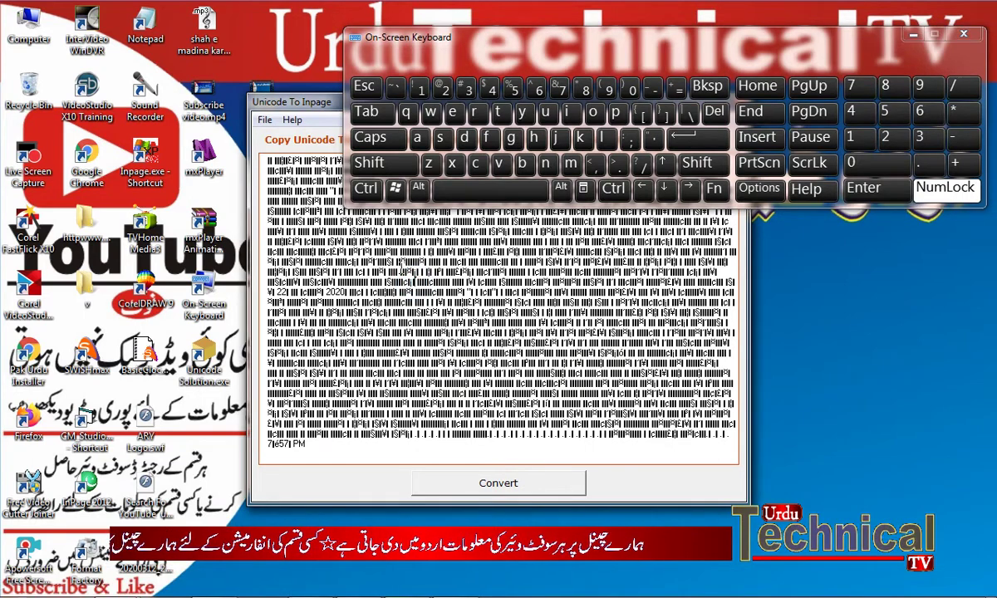
click(366, 188)
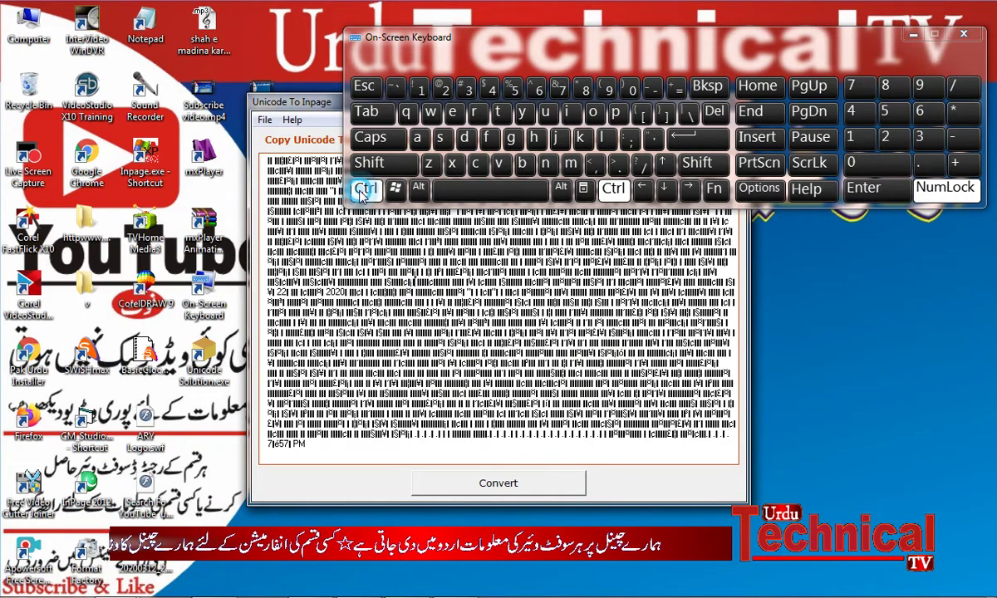
click(418, 140)
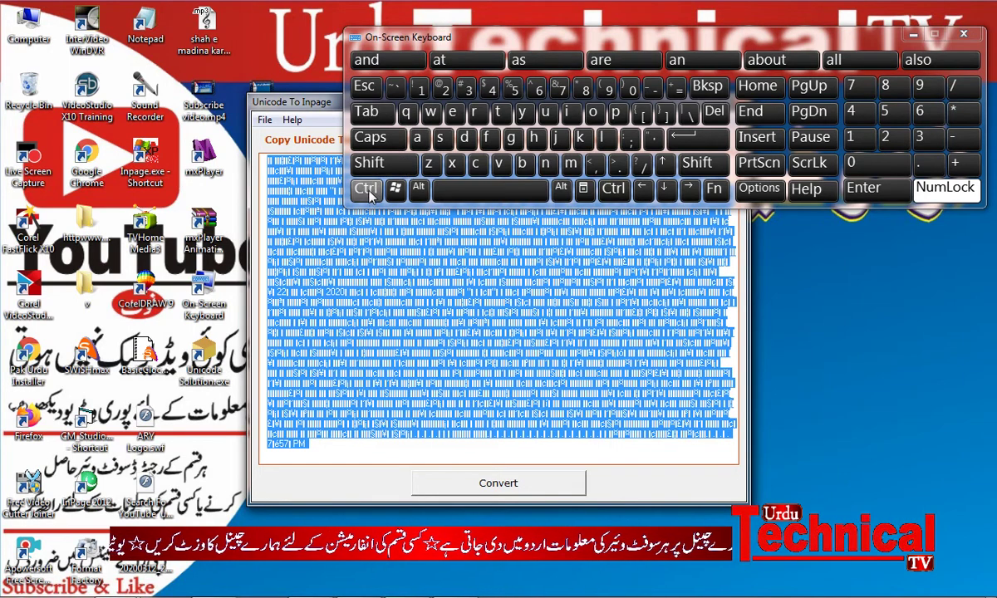
click(324, 264)
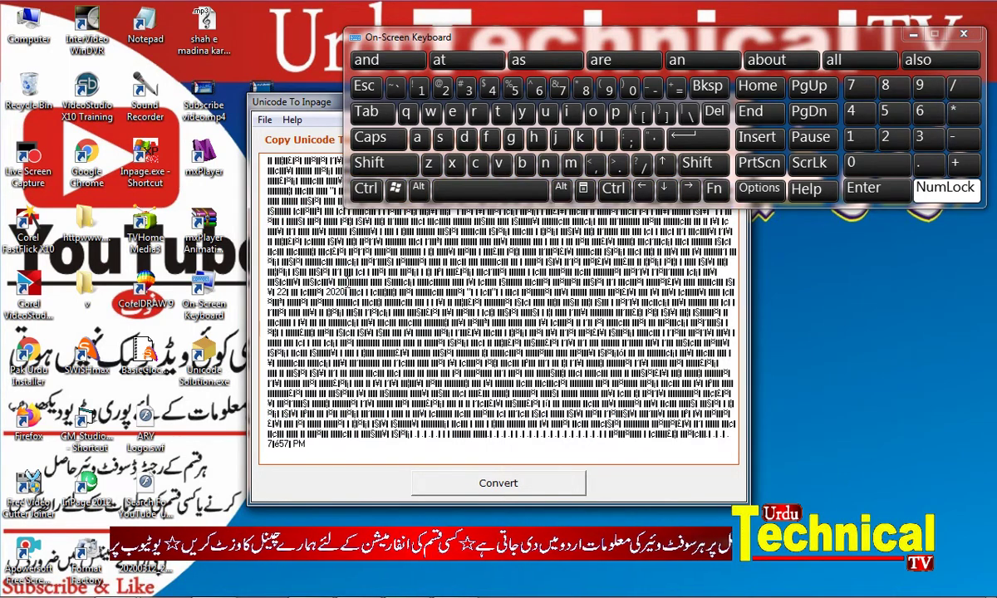
click(362, 189)
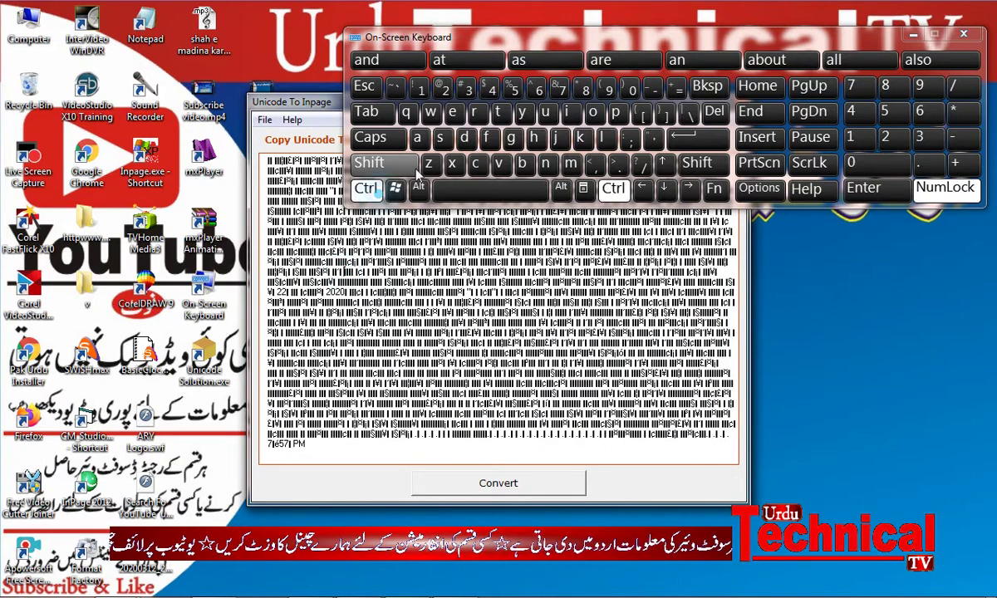
click(419, 138)
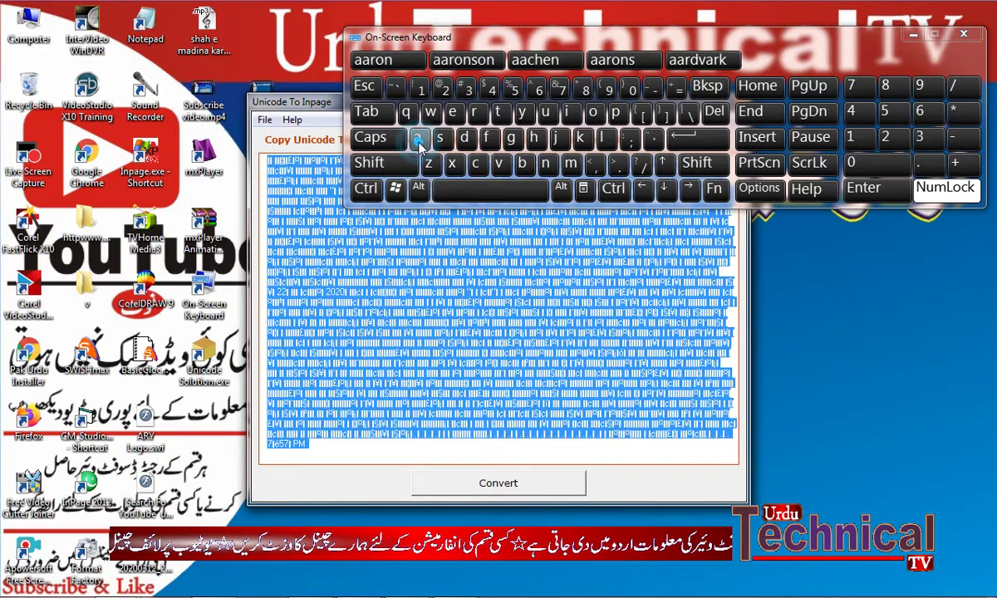
click(364, 188)
click(477, 168)
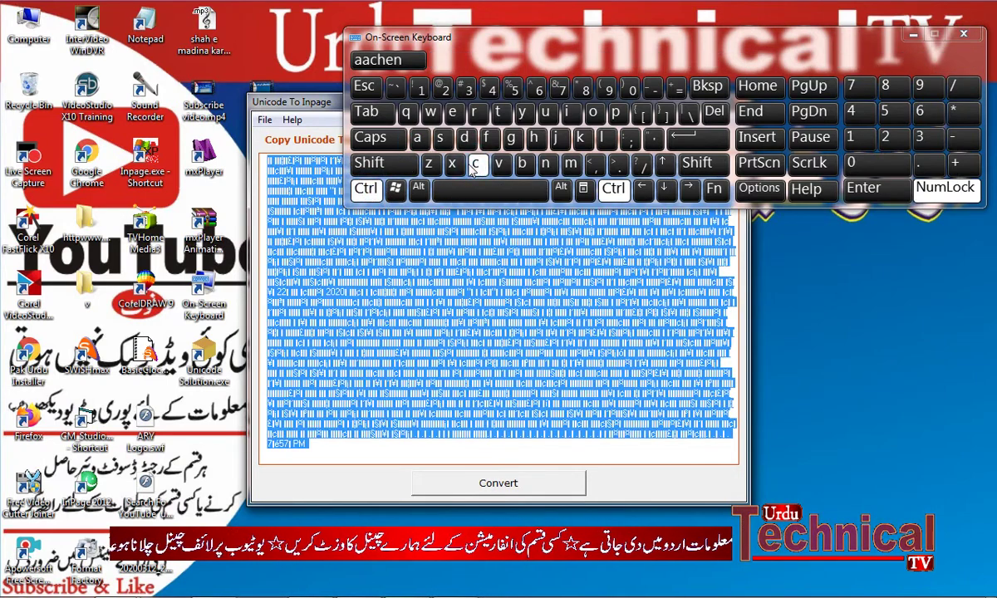
click(912, 37)
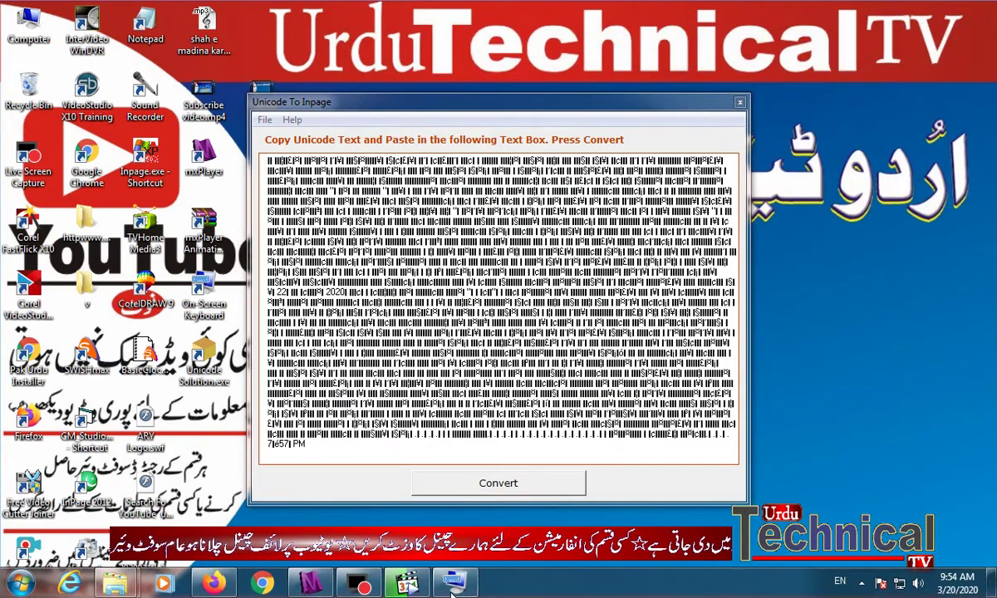
Launch InPage 2012 from the desktop, dismiss the registry warning, and create a new A4 portrait document with the default settings.
double_click(94, 483)
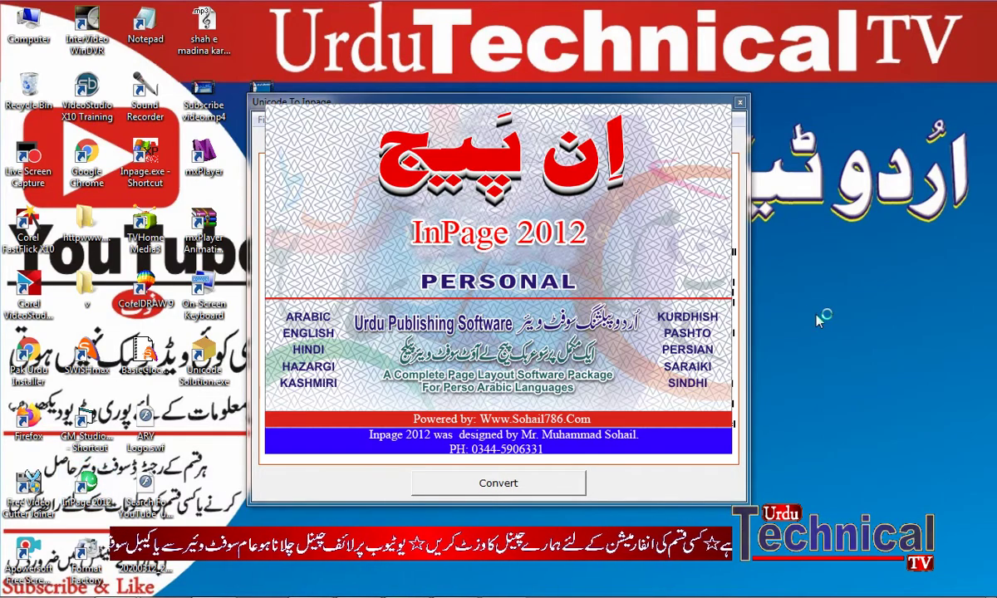
click(555, 344)
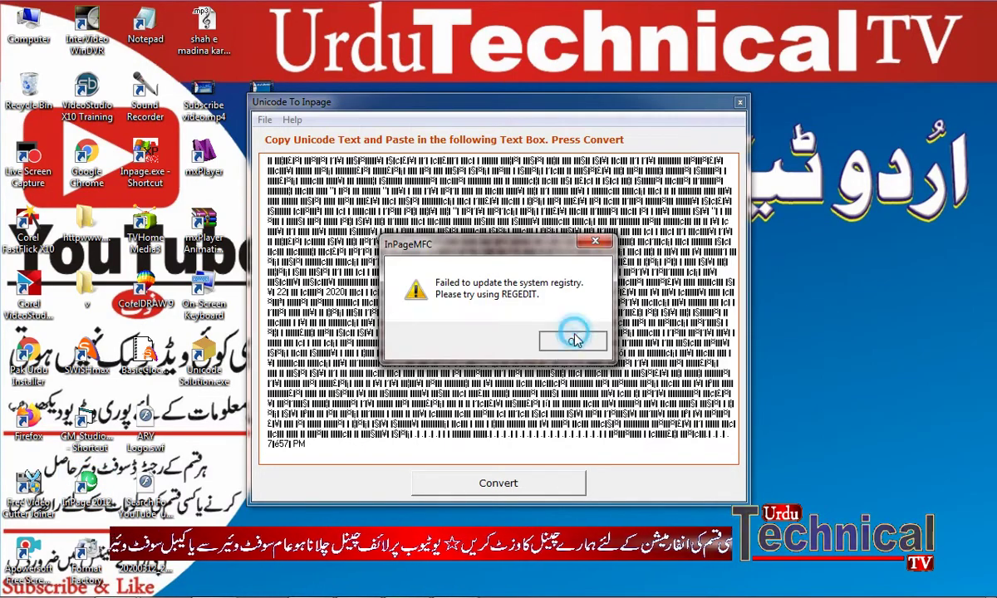
click(12, 25)
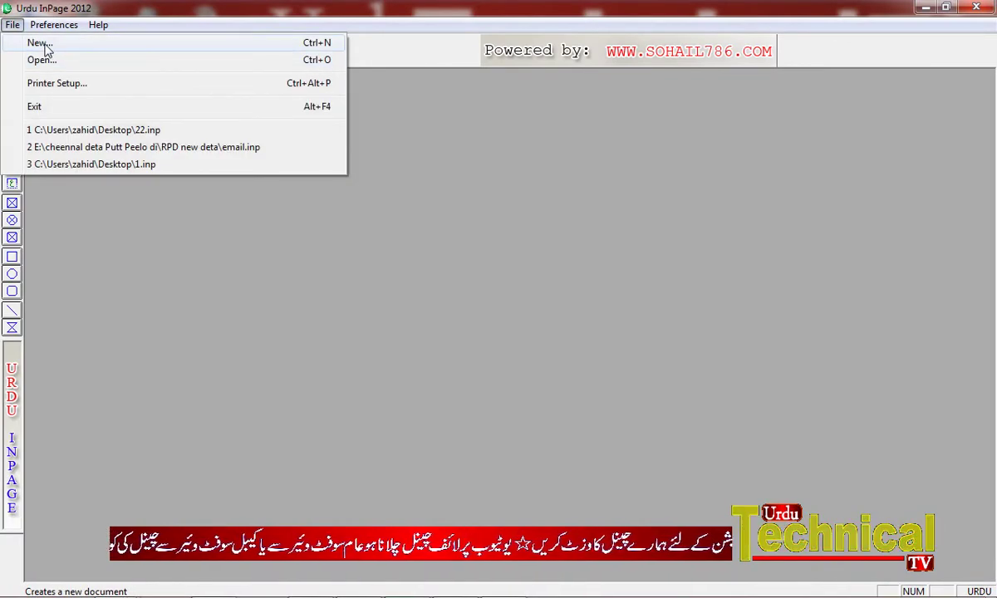
click(46, 50)
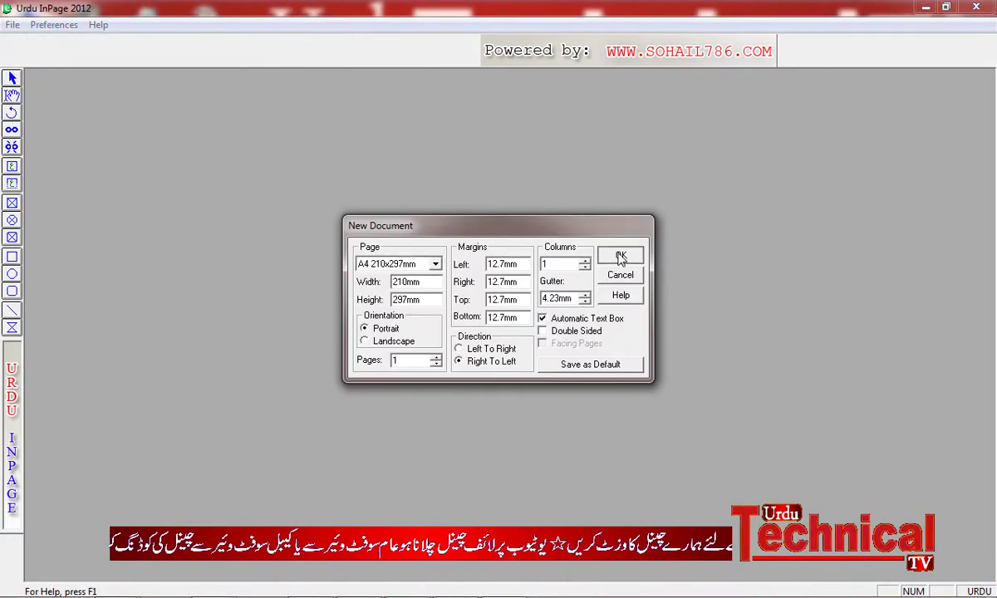
click(623, 255)
Paste the converted text into the page and delete the sender line and the MONDAY line above the message.
right_click(530, 217)
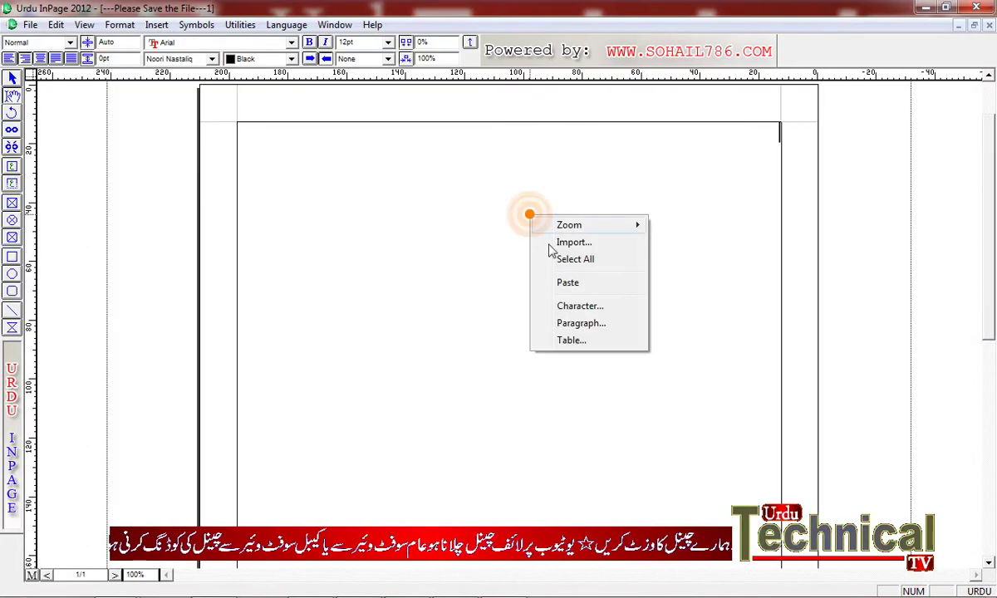
click(573, 283)
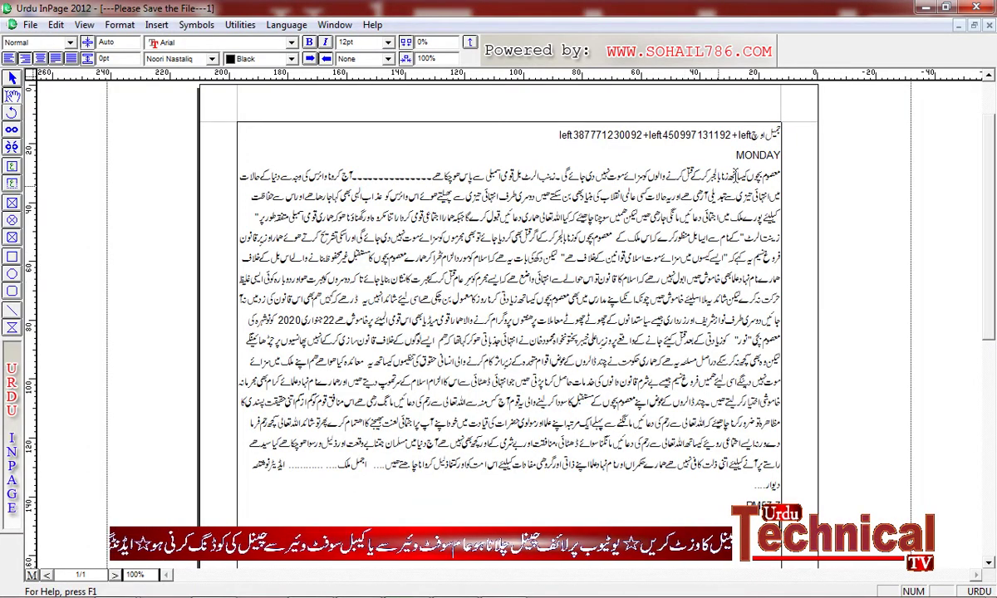
drag(777, 133, 610, 155)
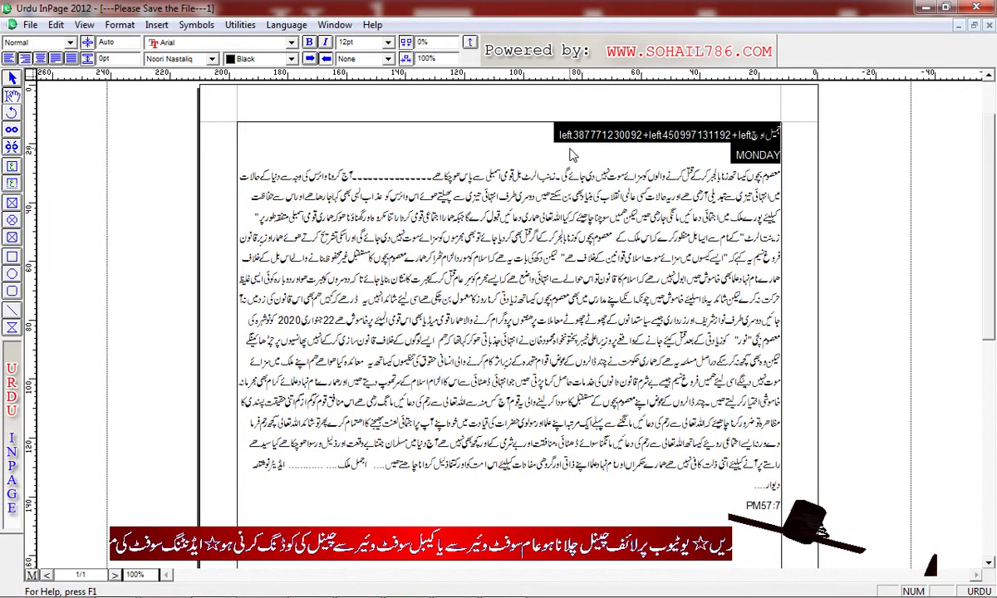
key(Delete)
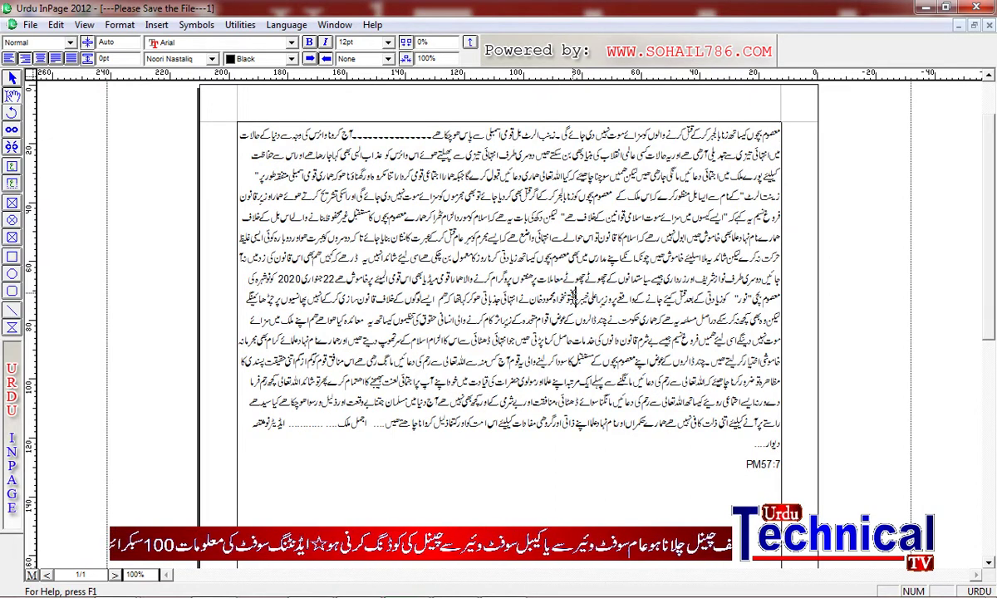
Minimize the message document and create a second new document with the default settings.
click(957, 27)
click(12, 24)
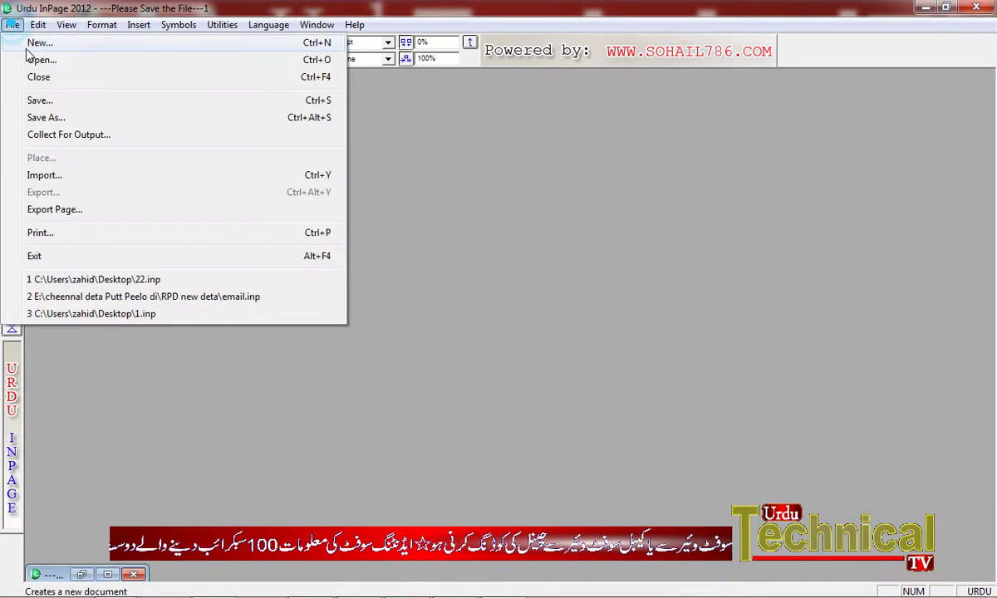
click(33, 41)
click(616, 257)
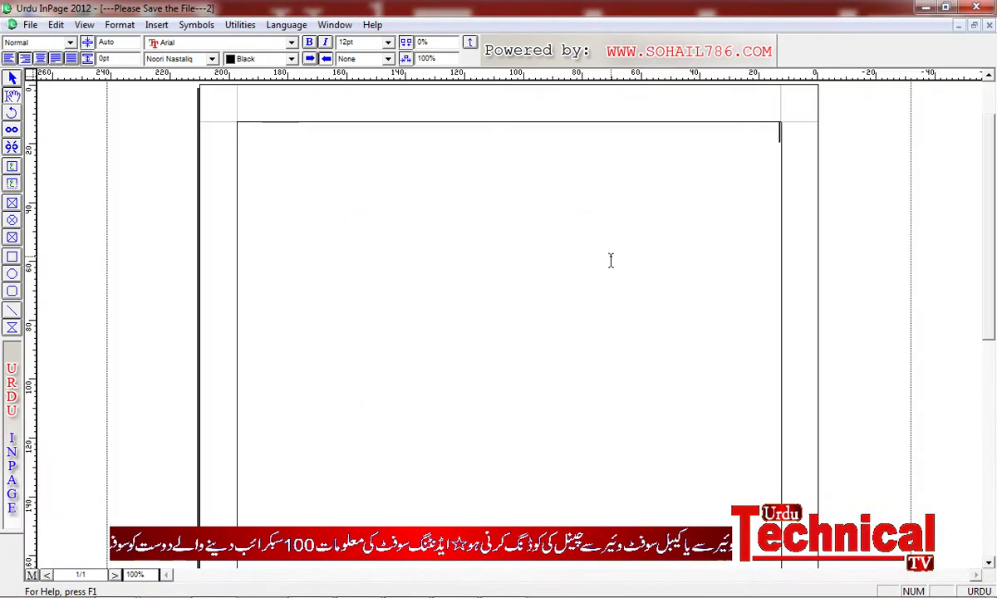
click(584, 237)
click(575, 224)
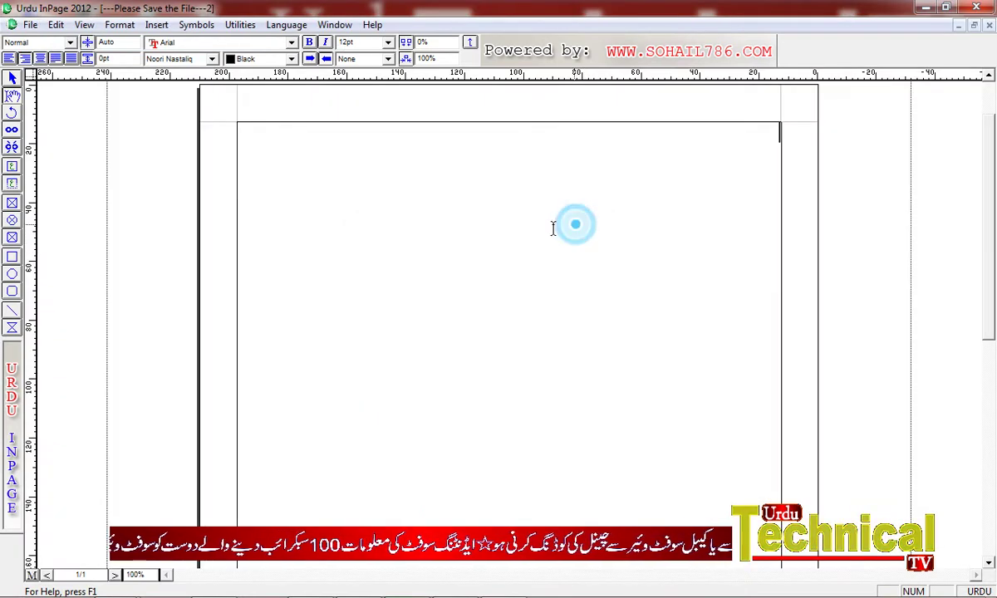
Draw a text box about 19 mm high across the page between the side margins at the upper margin, then un-maximize and reposition the document window.
click(13, 168)
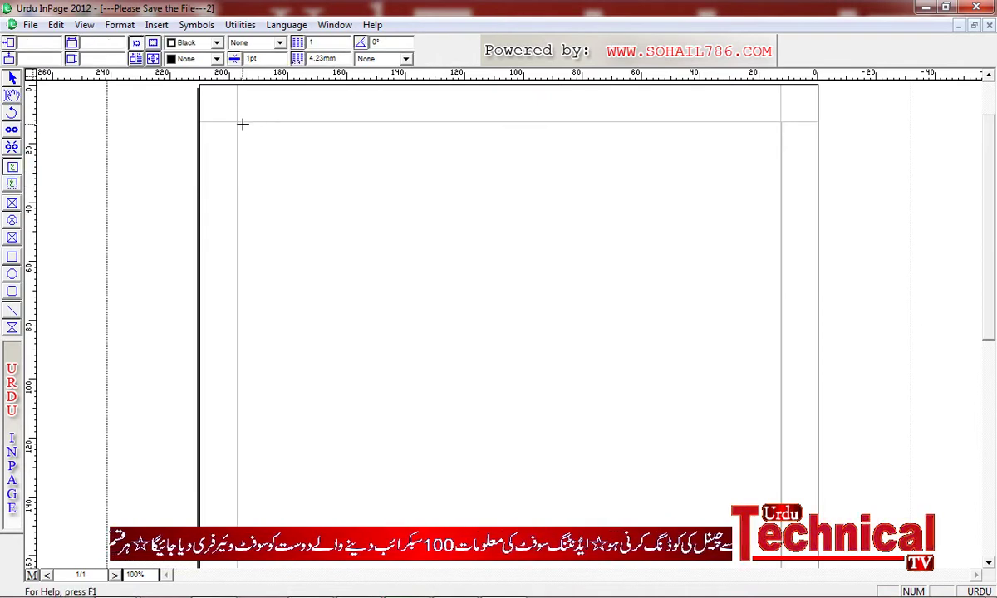
drag(239, 123, 778, 178)
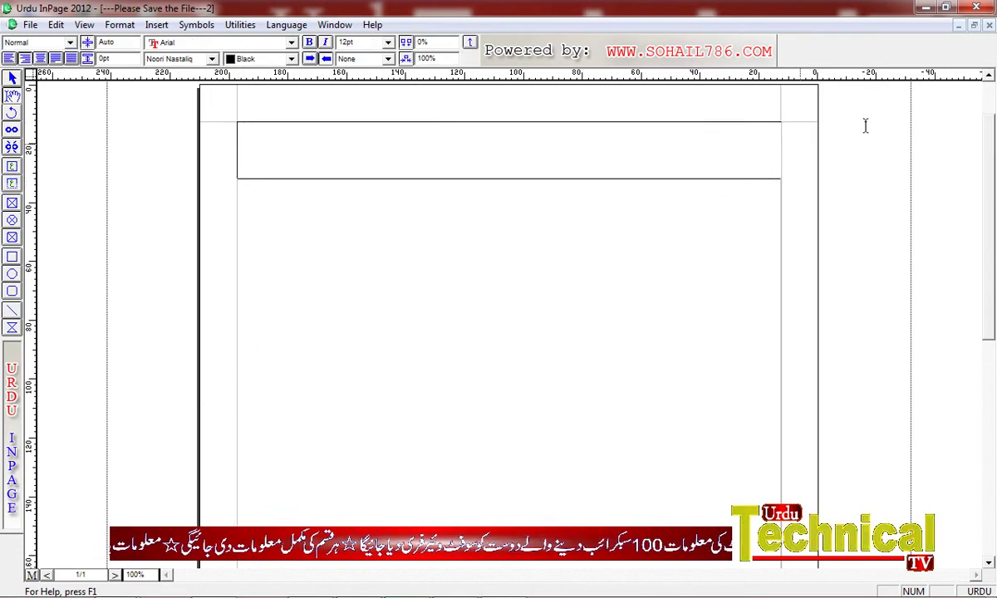
click(975, 25)
drag(737, 108, 762, 129)
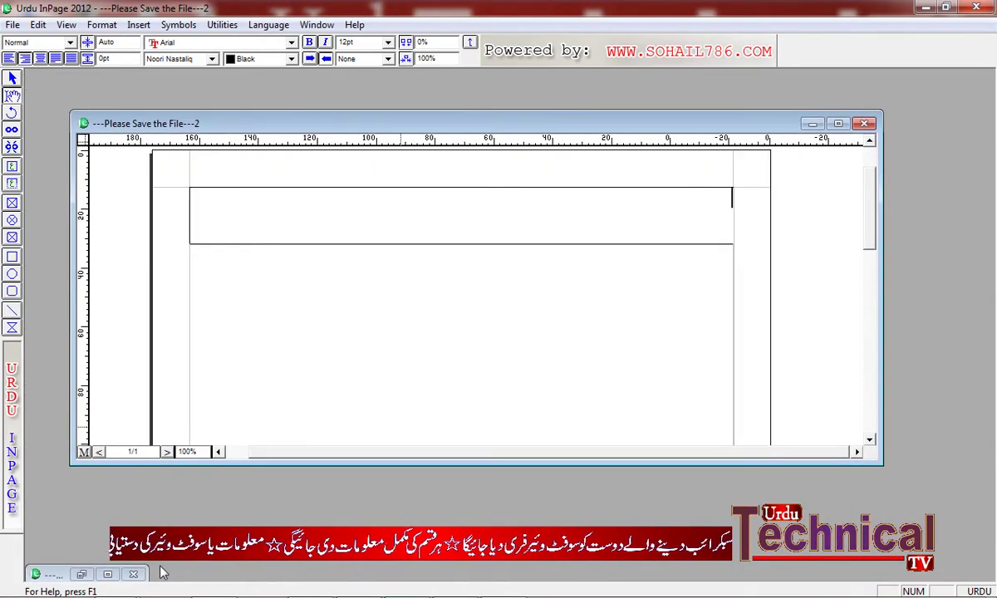
Maximize the first document and copy the opening headline sentence of the Urdu message.
click(109, 575)
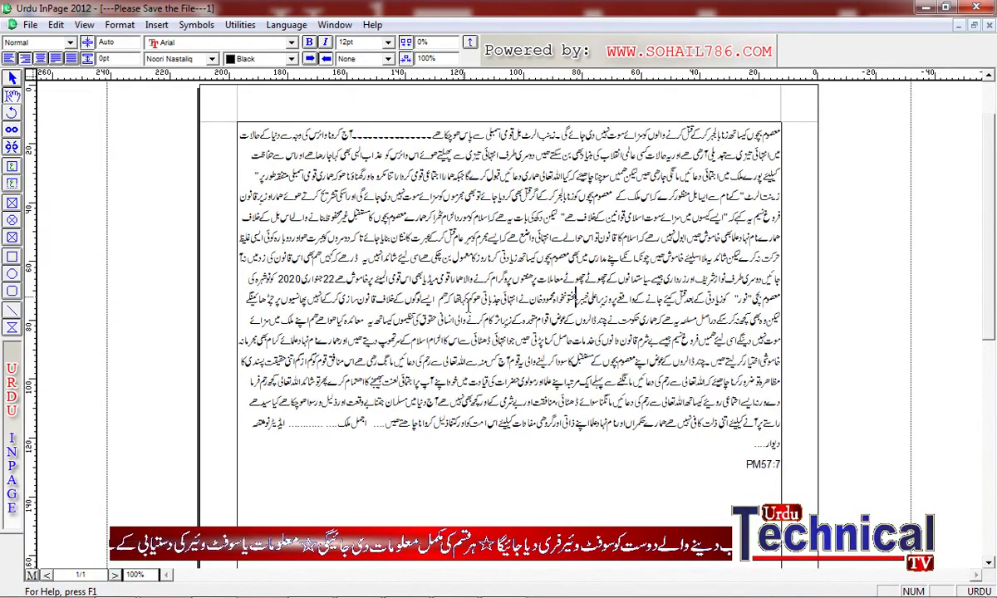
drag(562, 133, 781, 145)
right_click(704, 141)
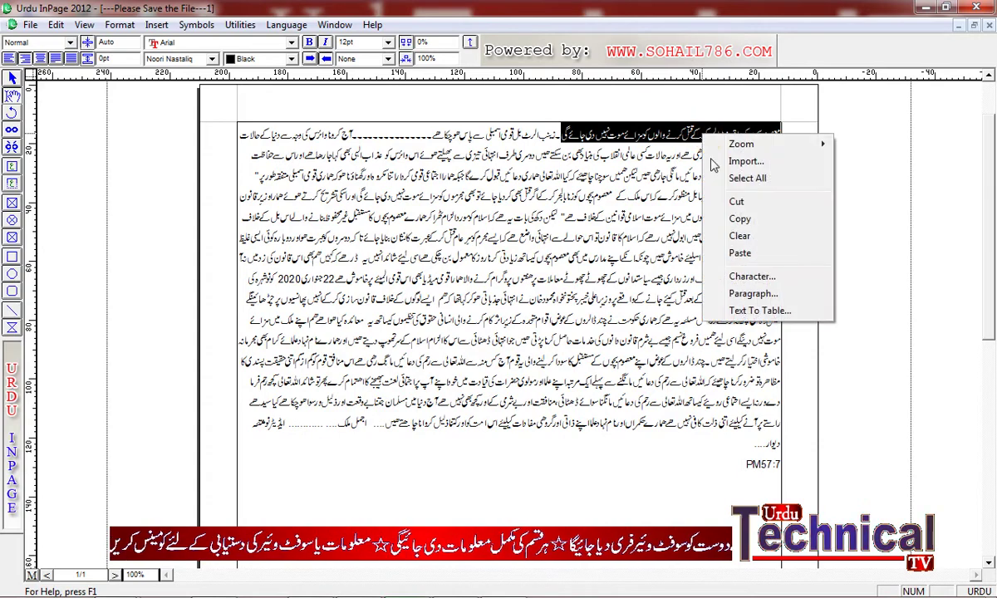
click(735, 216)
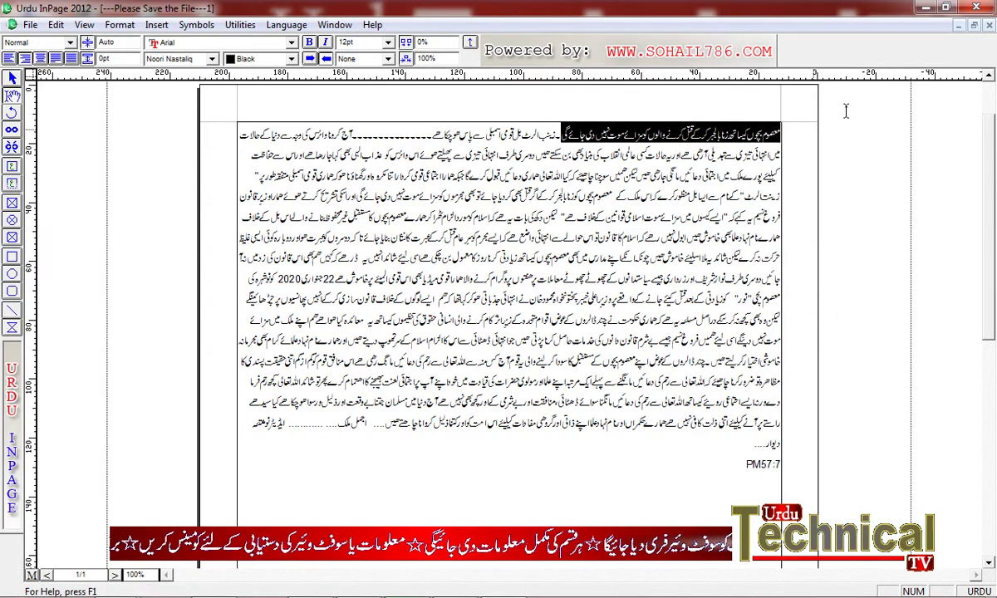
Restore the first document's window to a smaller size and paste the copied headline into the second document's upper text box.
click(974, 25)
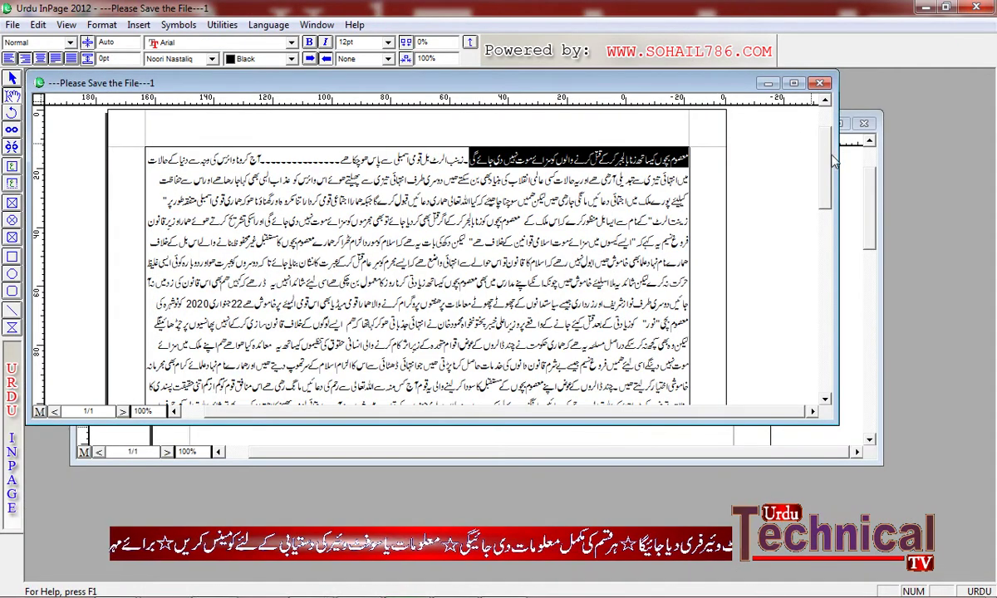
click(867, 199)
right_click(627, 204)
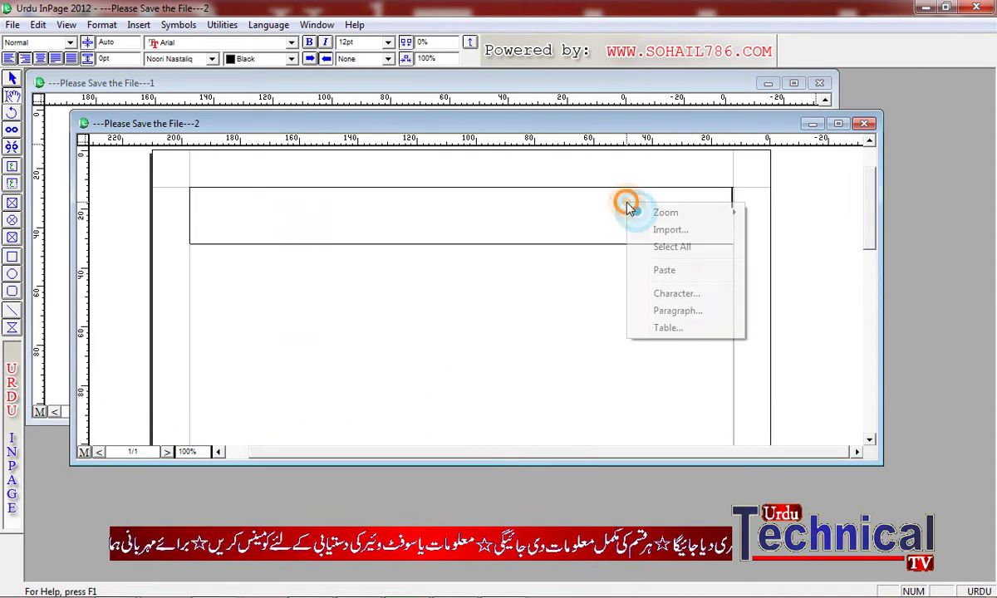
click(669, 272)
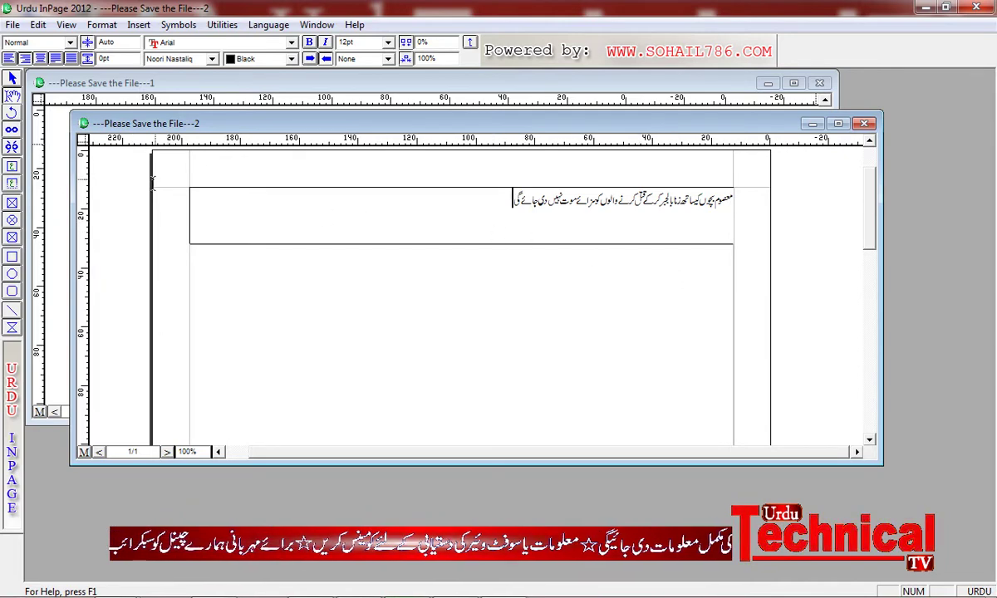
Set the background colour of the second document's full-page text box to Black.
click(12, 79)
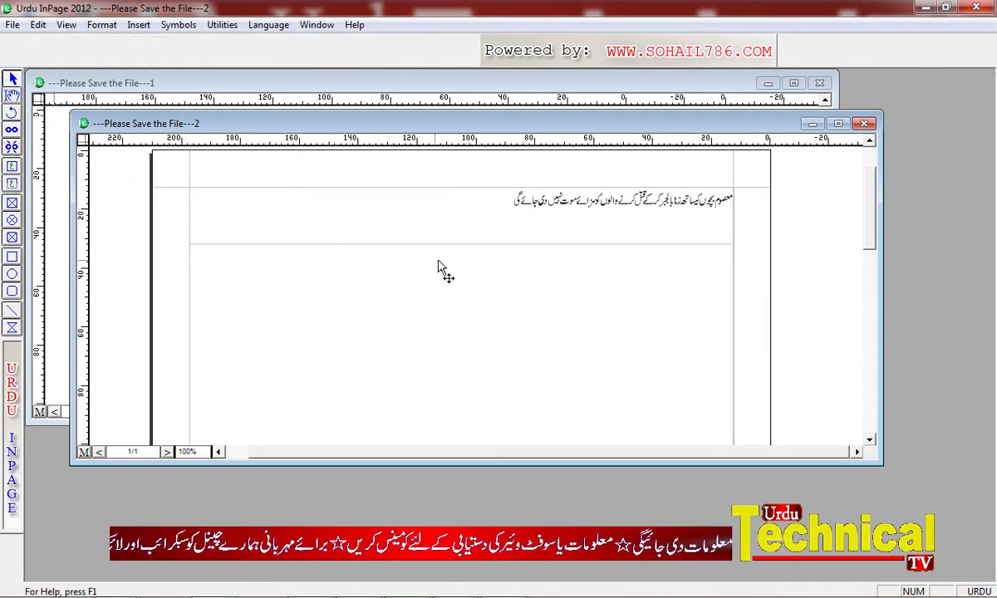
click(450, 234)
double_click(454, 249)
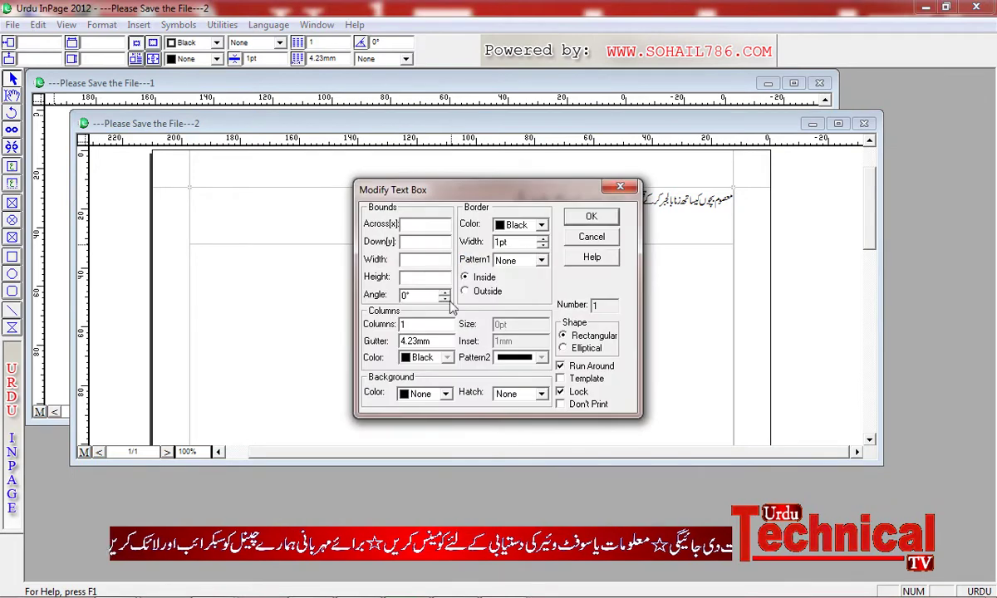
click(446, 395)
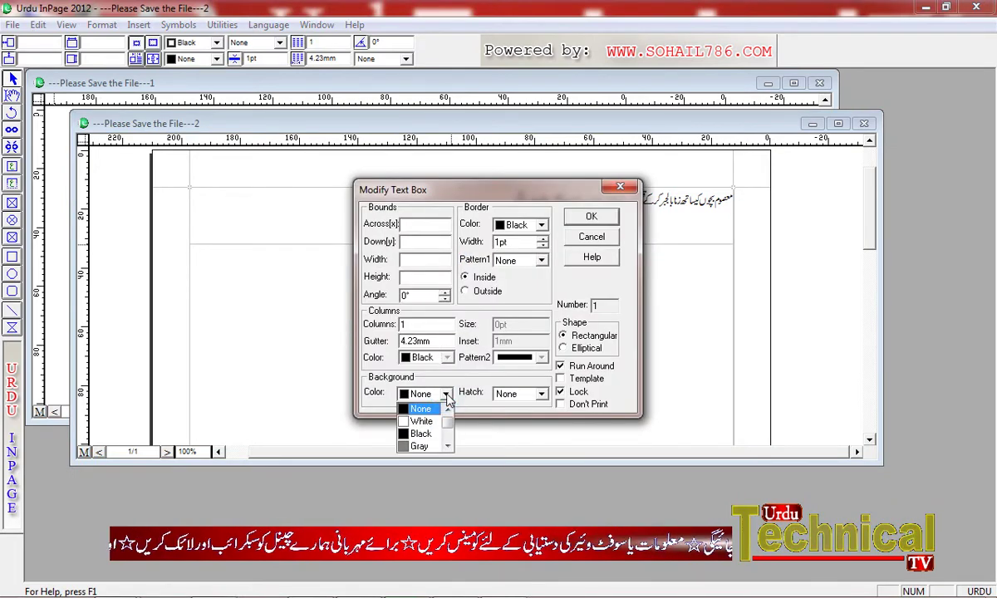
click(420, 435)
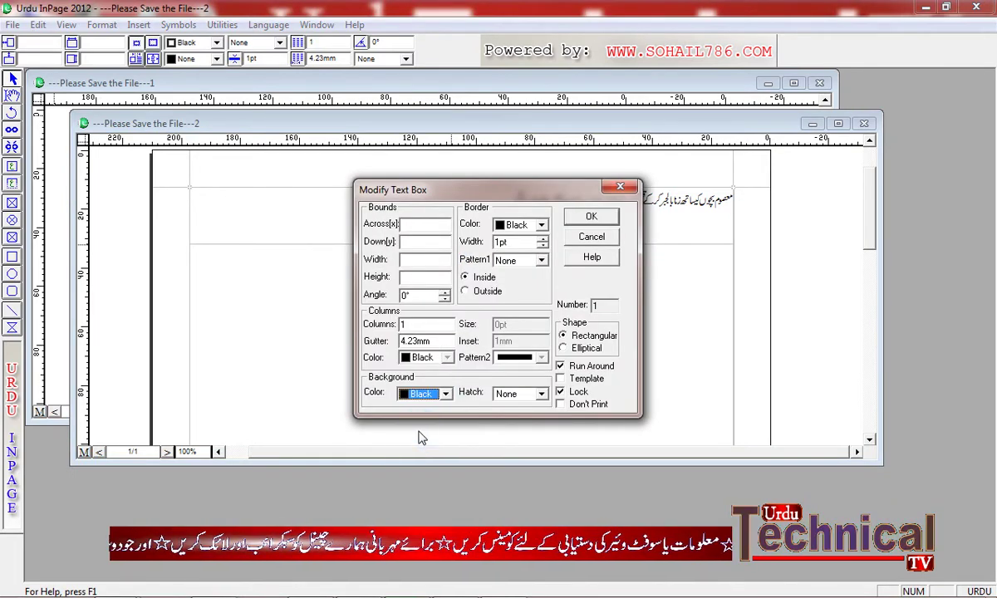
click(591, 217)
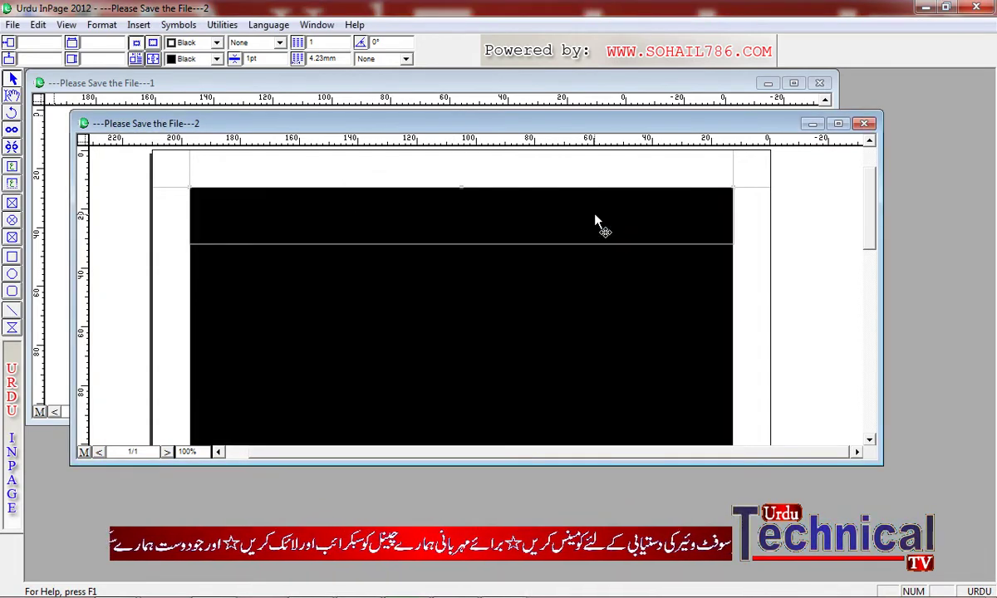
click(547, 295)
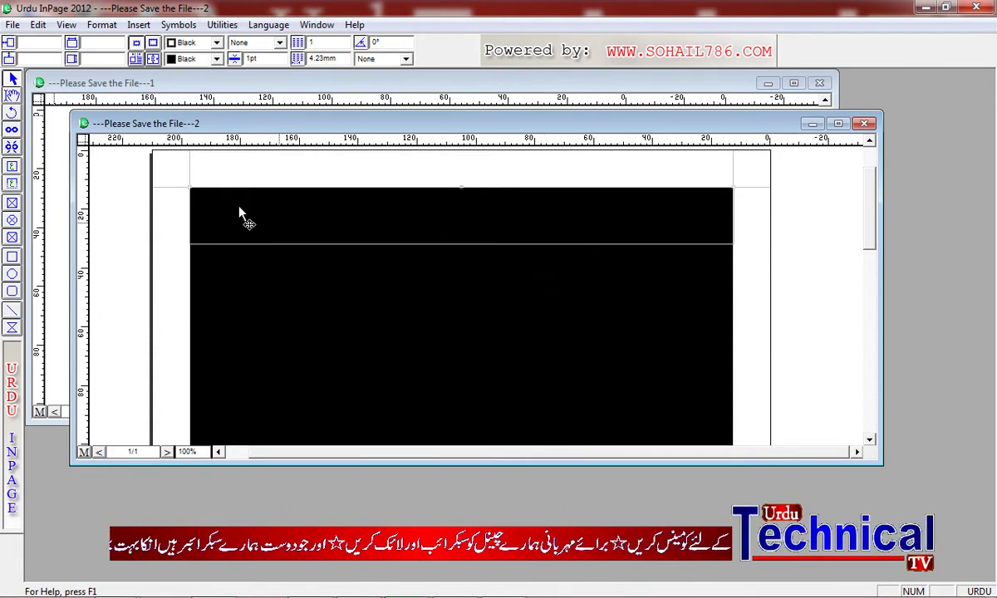
click(12, 96)
click(283, 214)
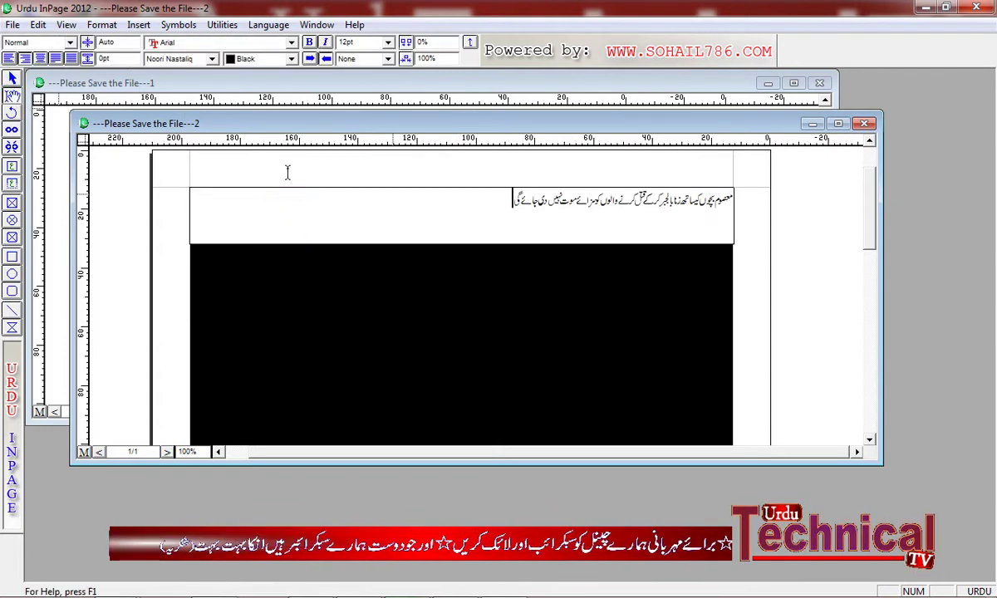
click(12, 78)
click(504, 219)
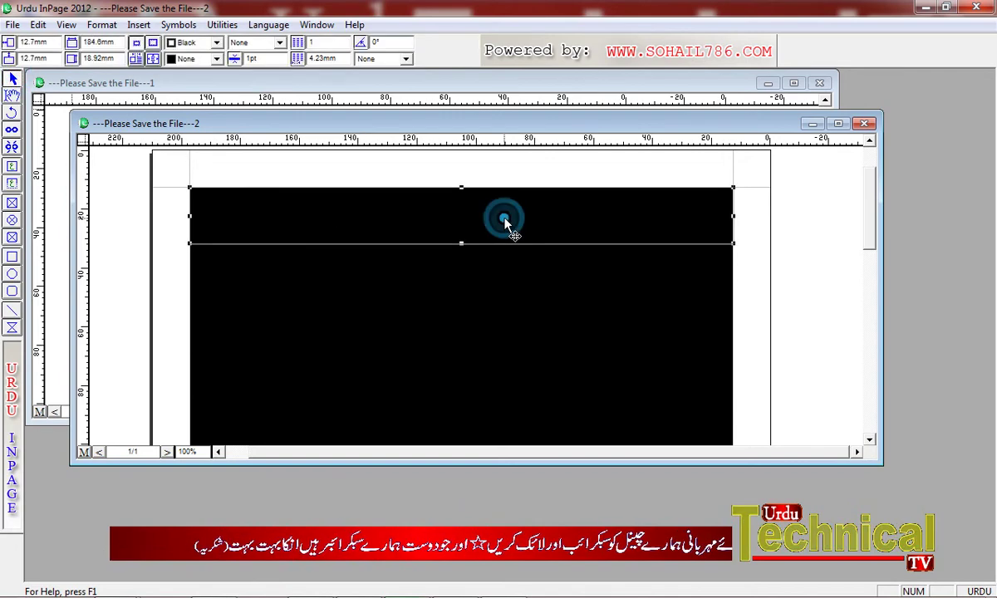
click(534, 272)
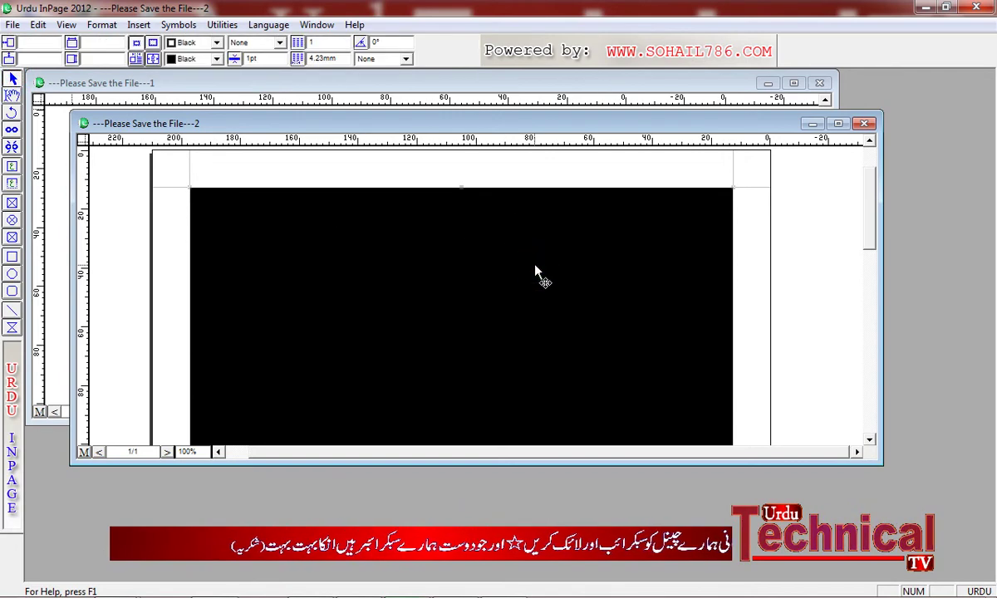
double_click(536, 268)
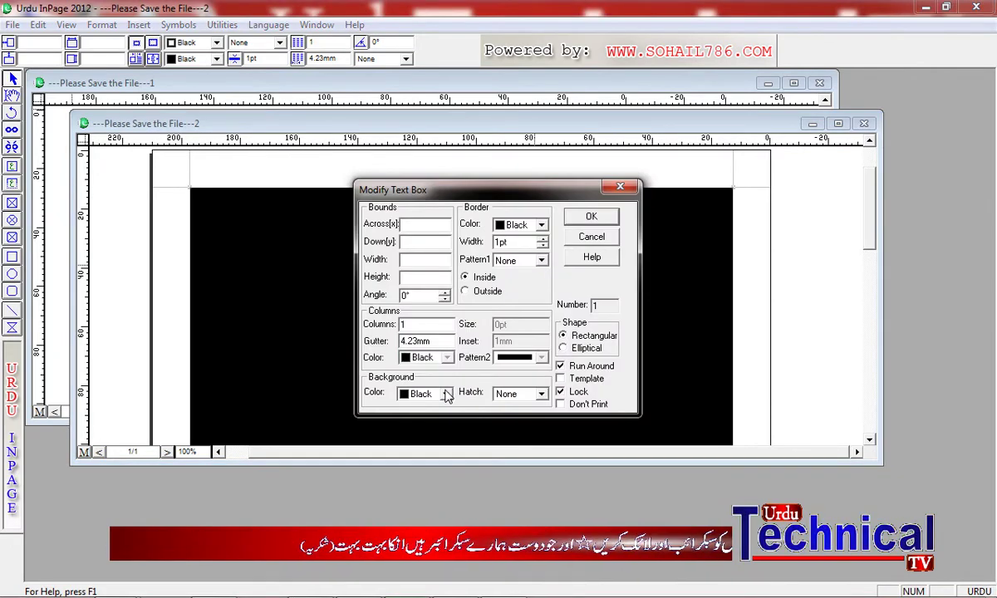
click(447, 394)
click(422, 408)
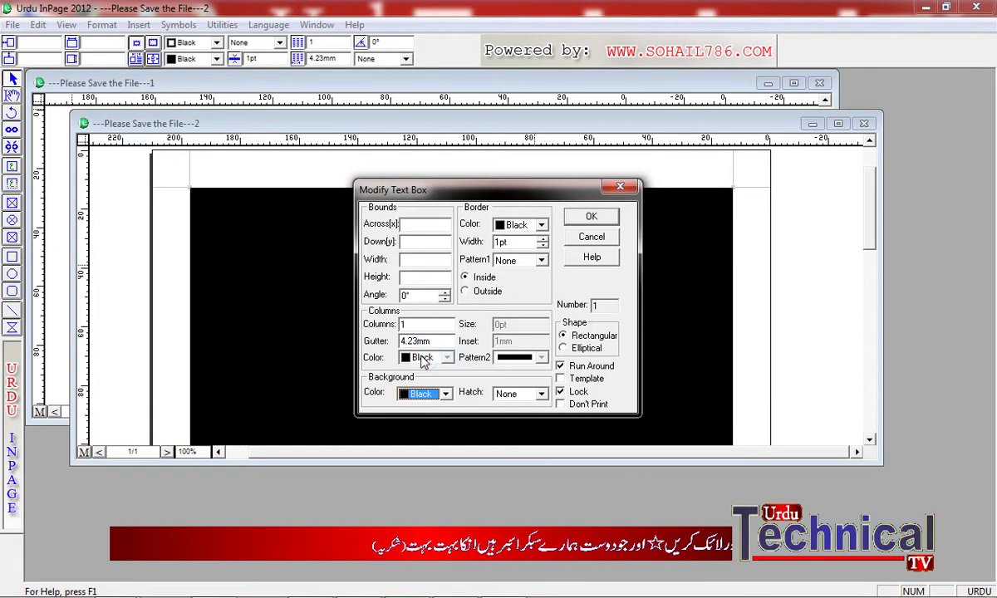
click(402, 337)
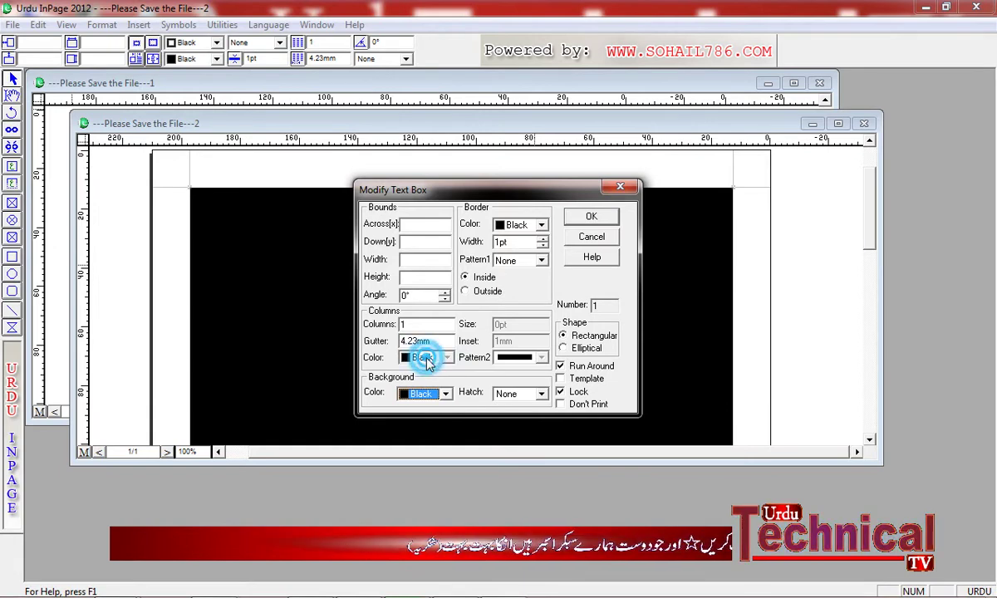
click(620, 187)
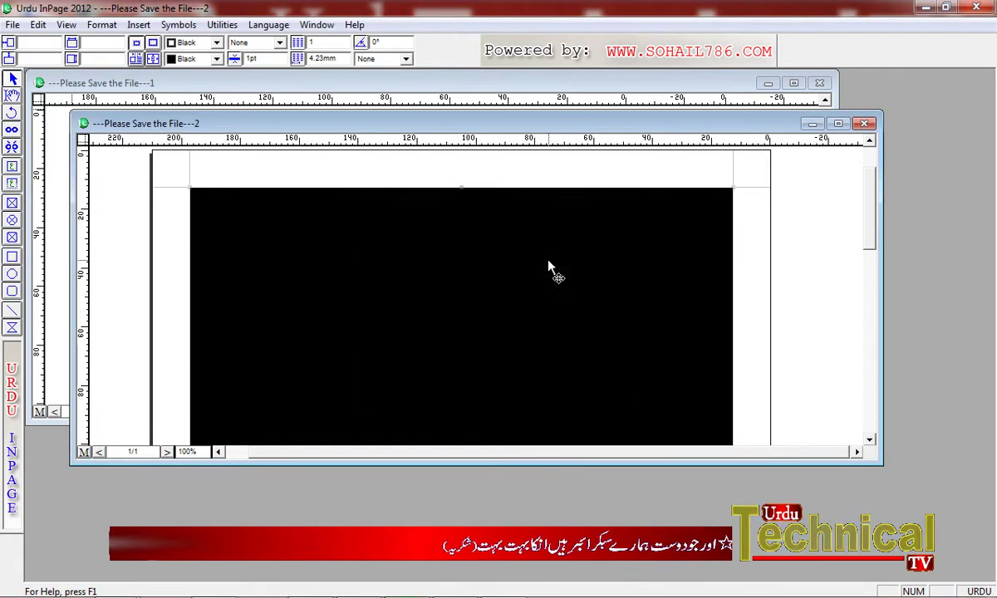
click(512, 246)
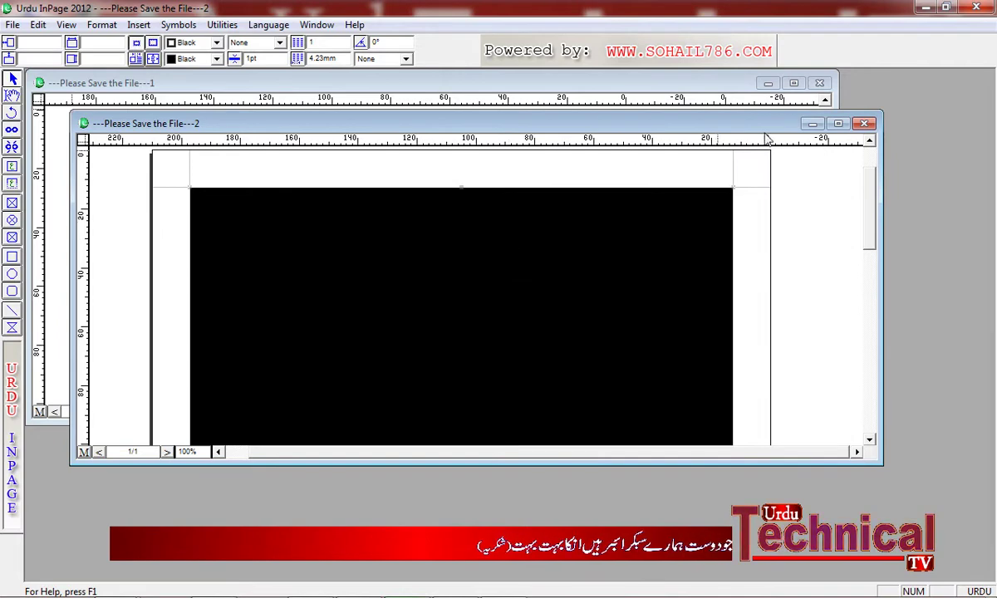
Discard the second document and create a new blank document.
click(864, 125)
click(511, 342)
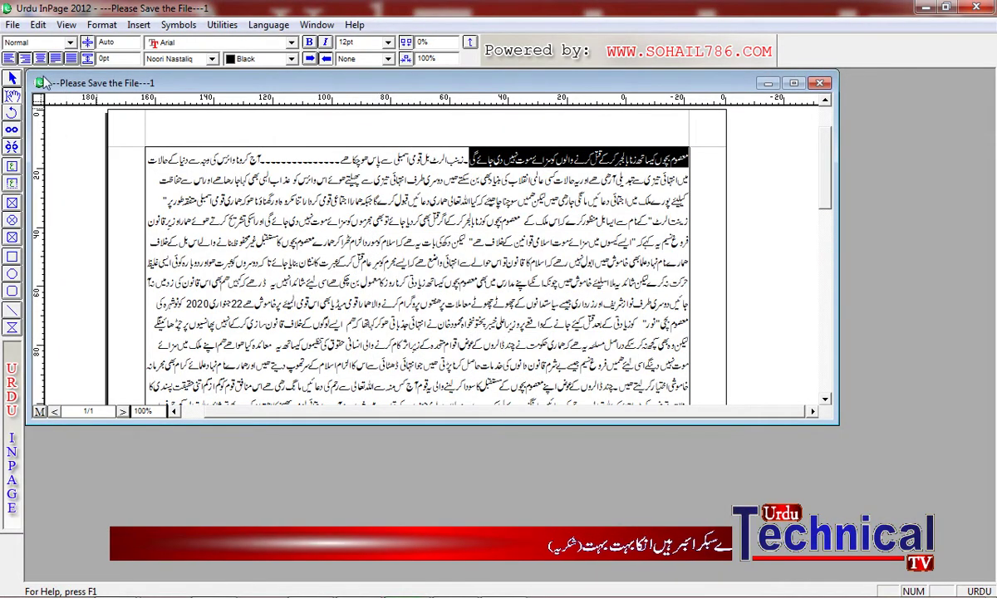
click(11, 25)
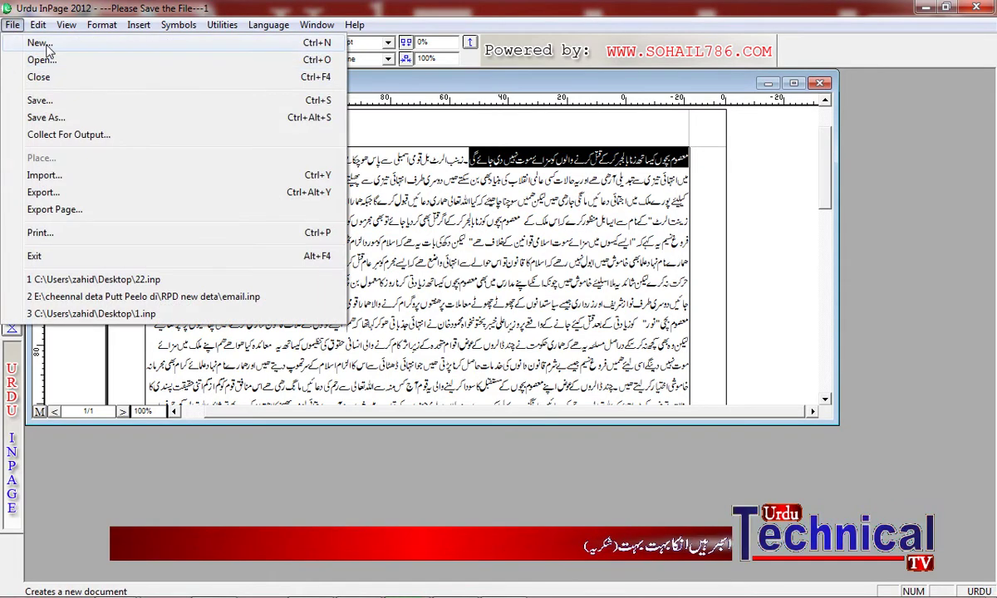
click(33, 42)
click(622, 254)
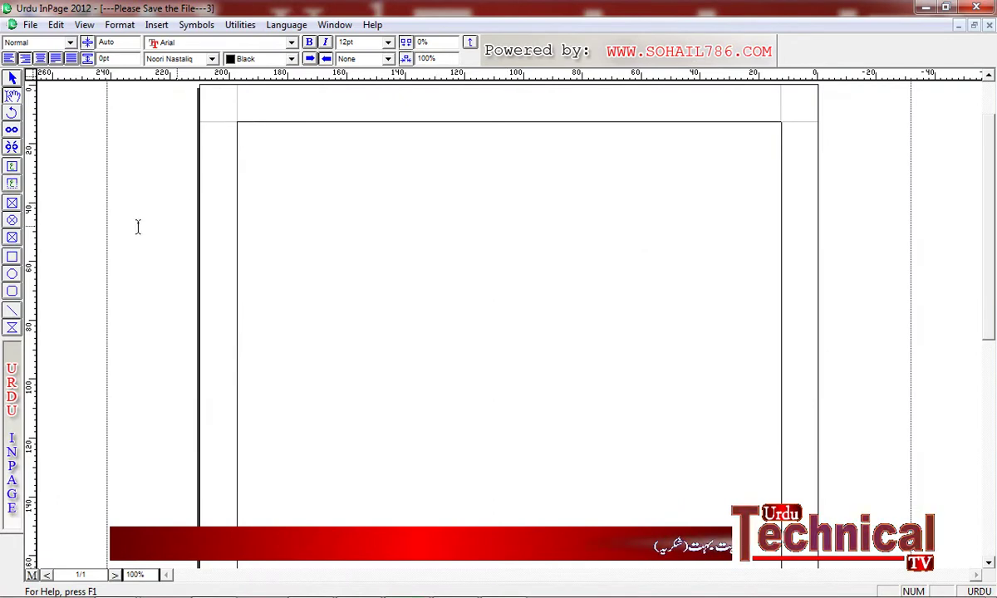
Draw a text box about 185 mm wide and 23 mm high between the side margins, starting at the page's upper margin.
click(12, 168)
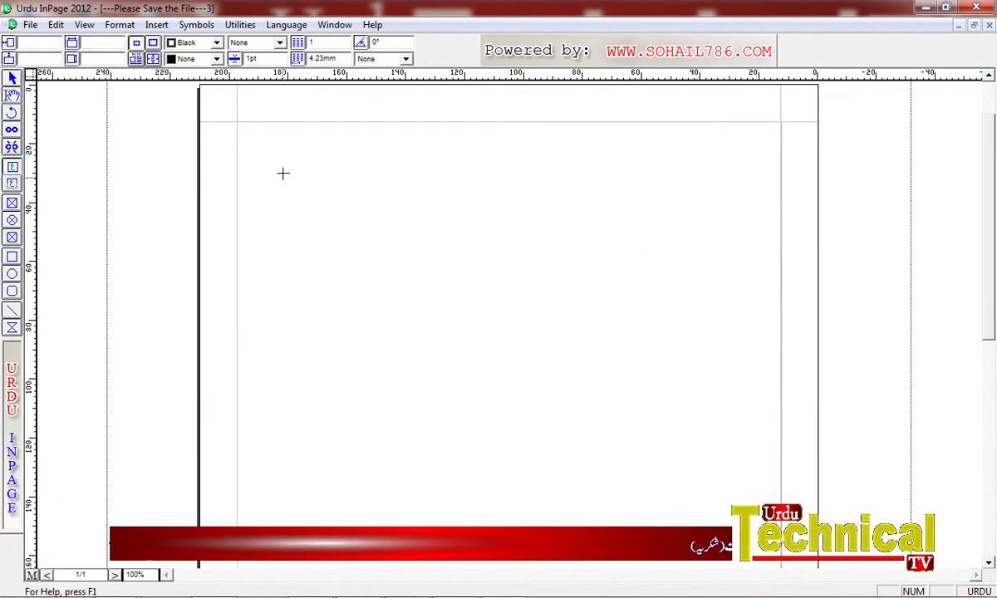
drag(239, 124, 776, 190)
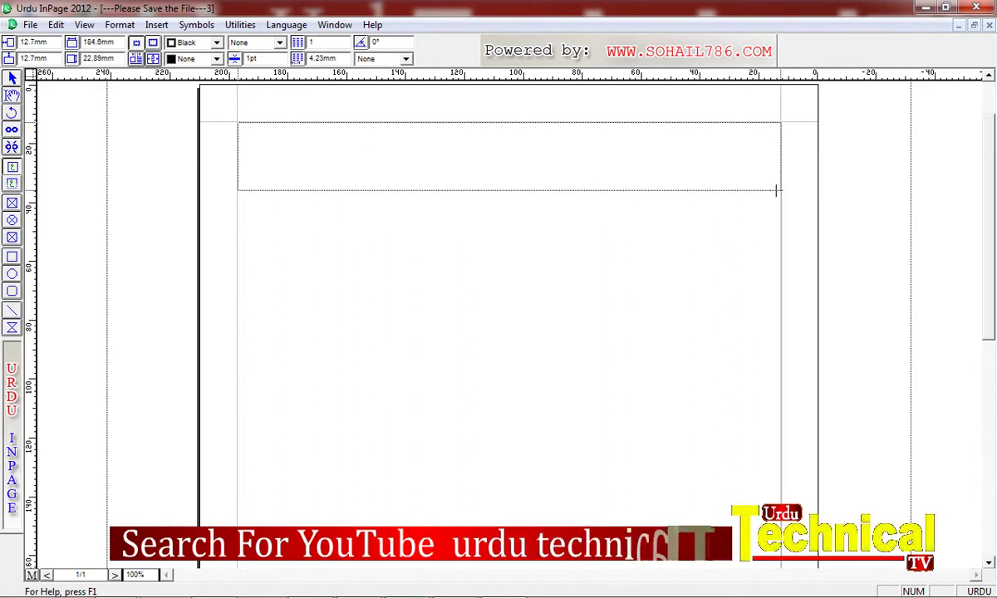
click(12, 79)
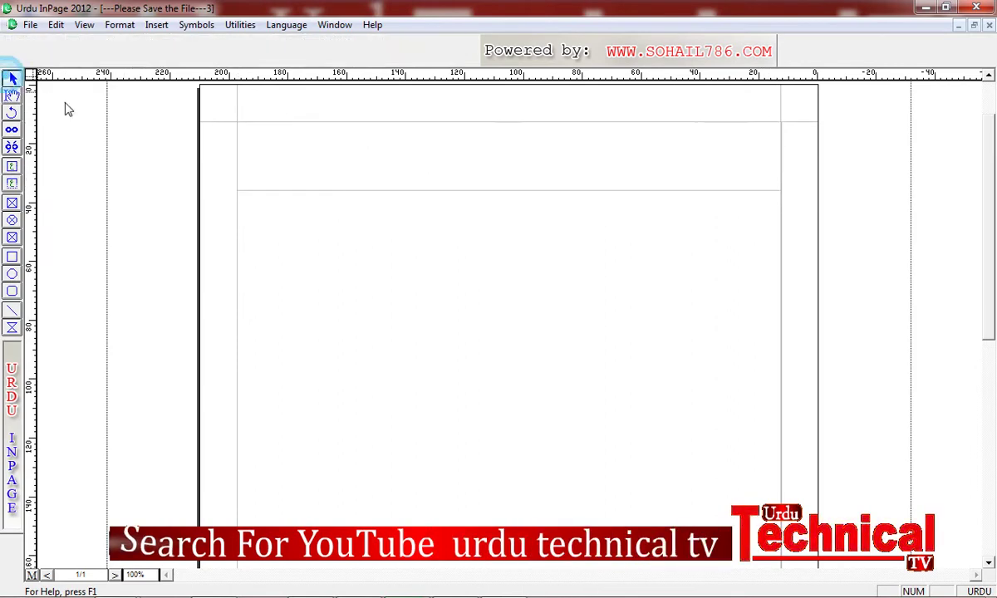
Set the background colour of the new headline text box to Black.
click(399, 192)
double_click(398, 192)
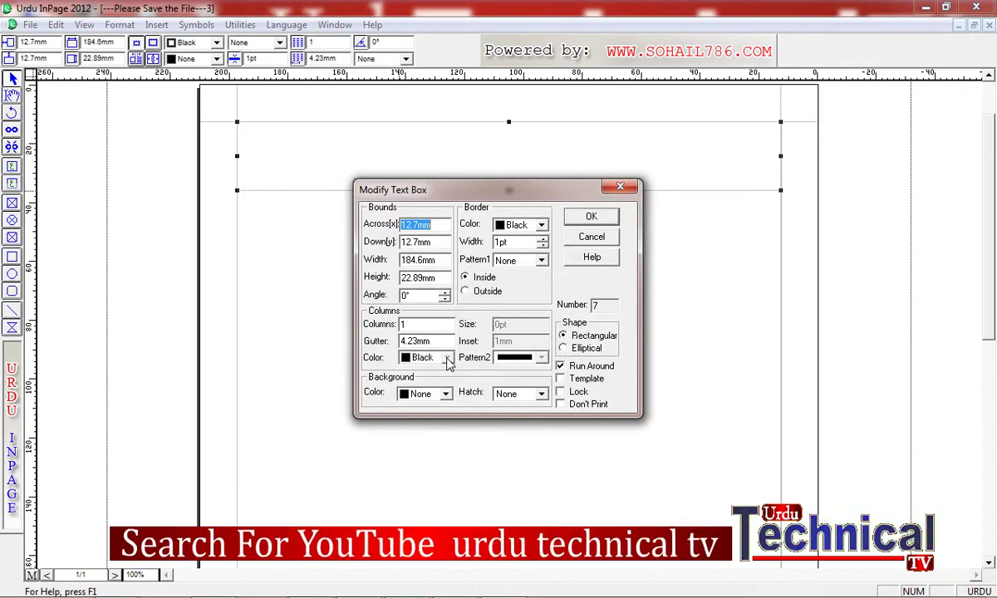
click(424, 394)
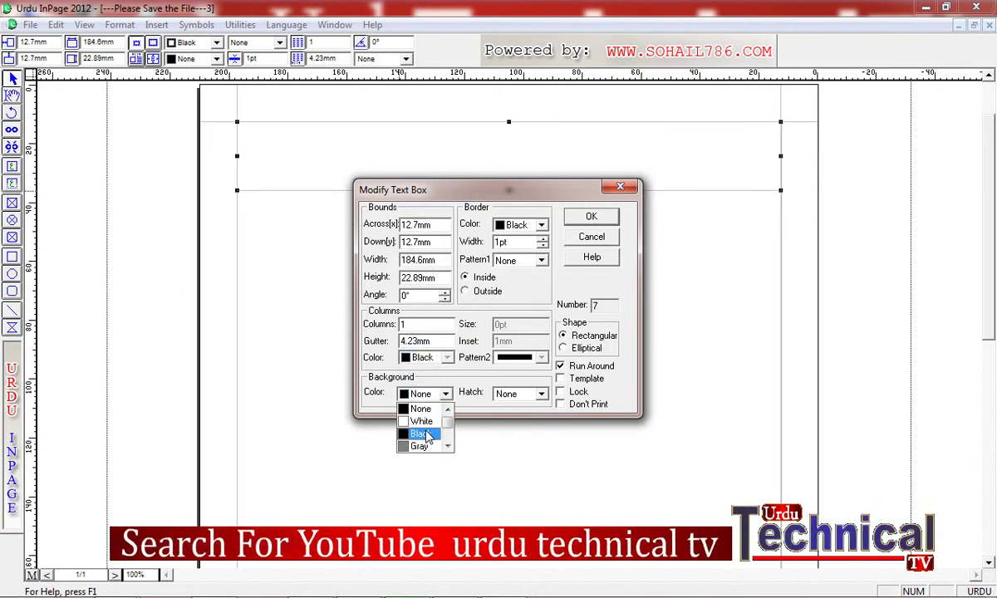
click(426, 436)
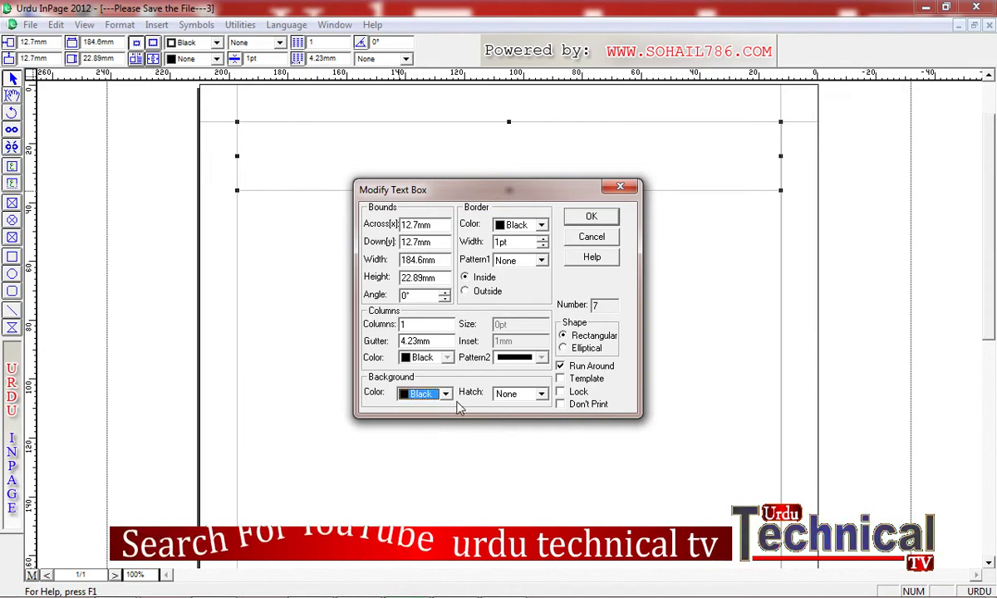
click(591, 217)
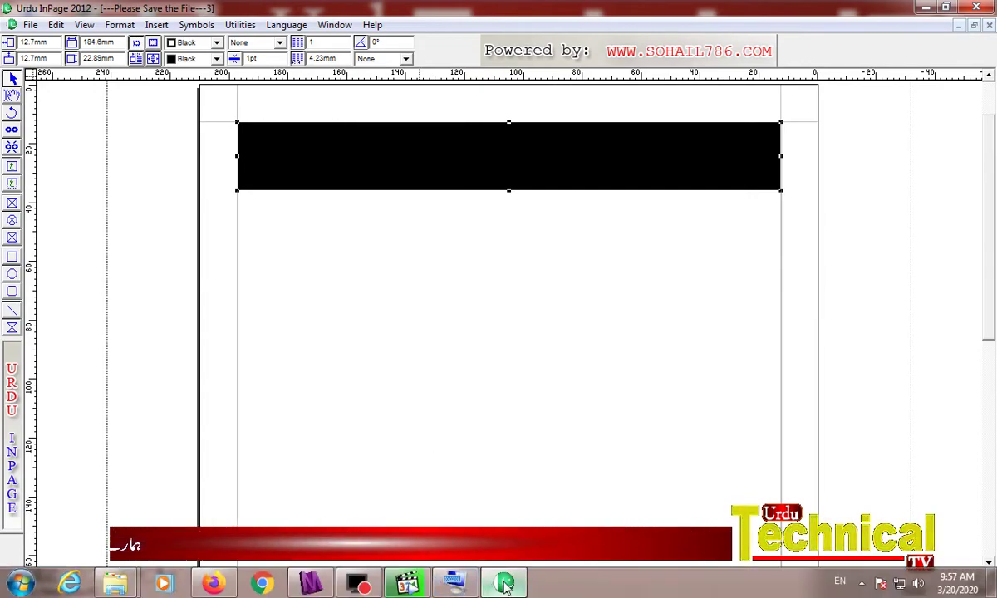
Close the Unicode To Inpage converter and return to the InPage 2012 document.
click(505, 584)
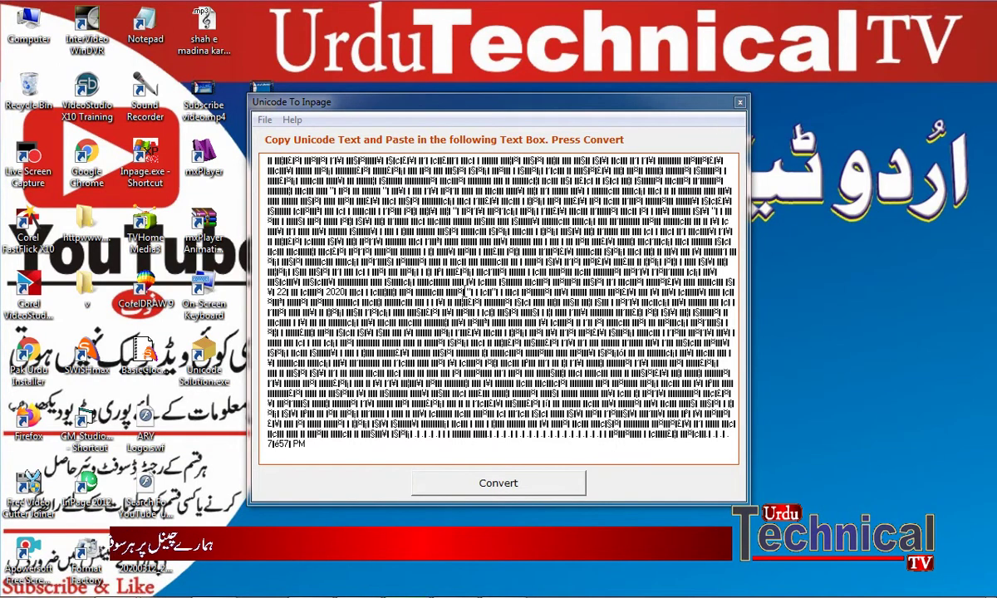
click(739, 102)
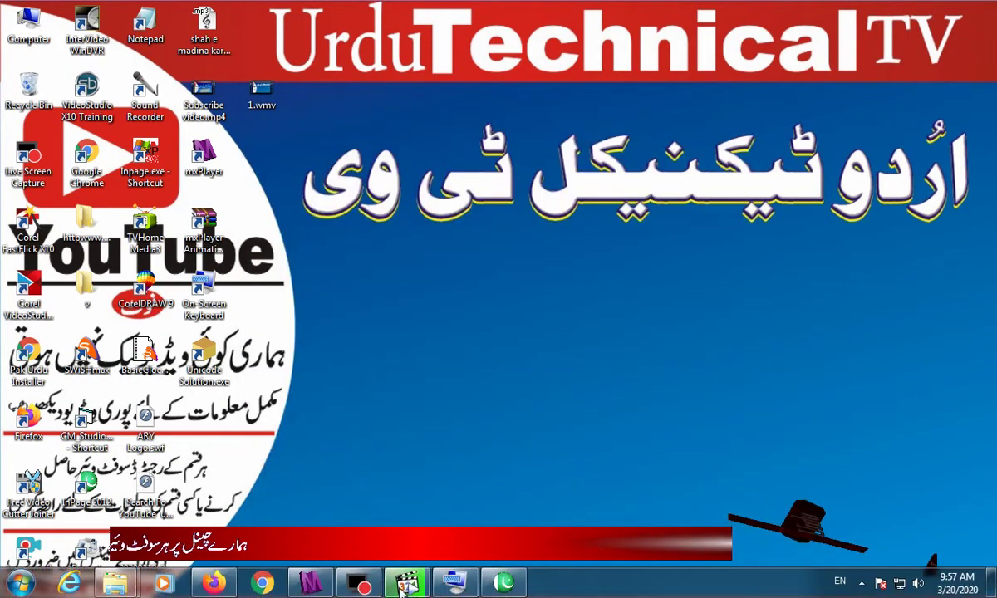
click(498, 587)
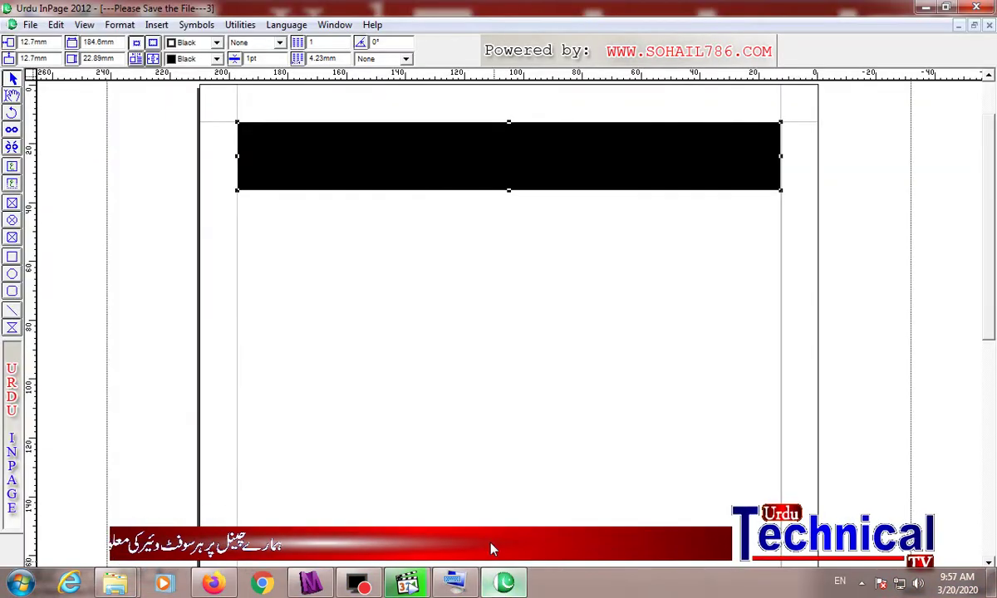
Un-maximize the new document below the first document's opening lines and copy the opening headline sentence from the first document.
click(974, 25)
drag(742, 125, 759, 256)
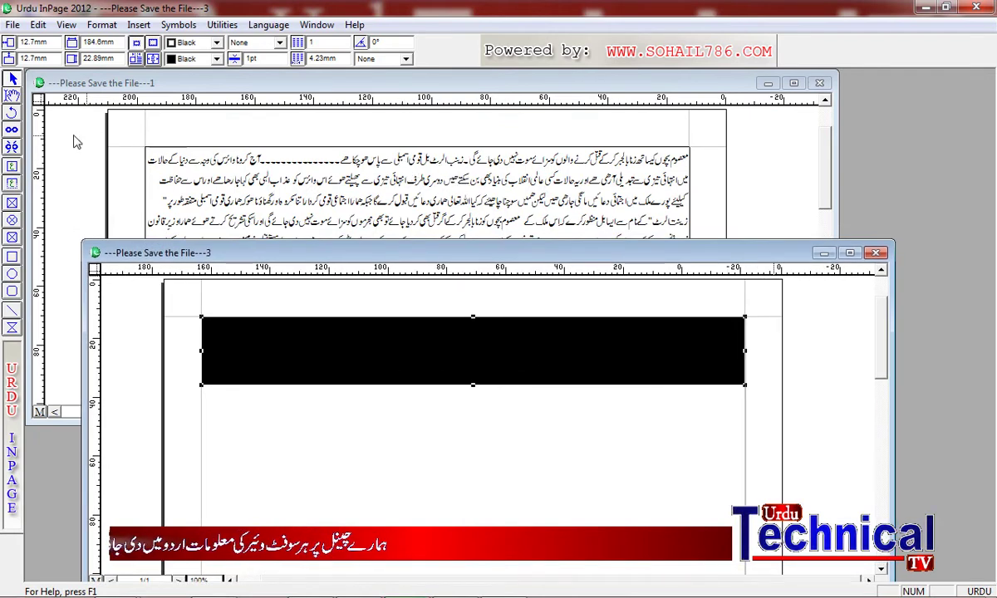
click(13, 95)
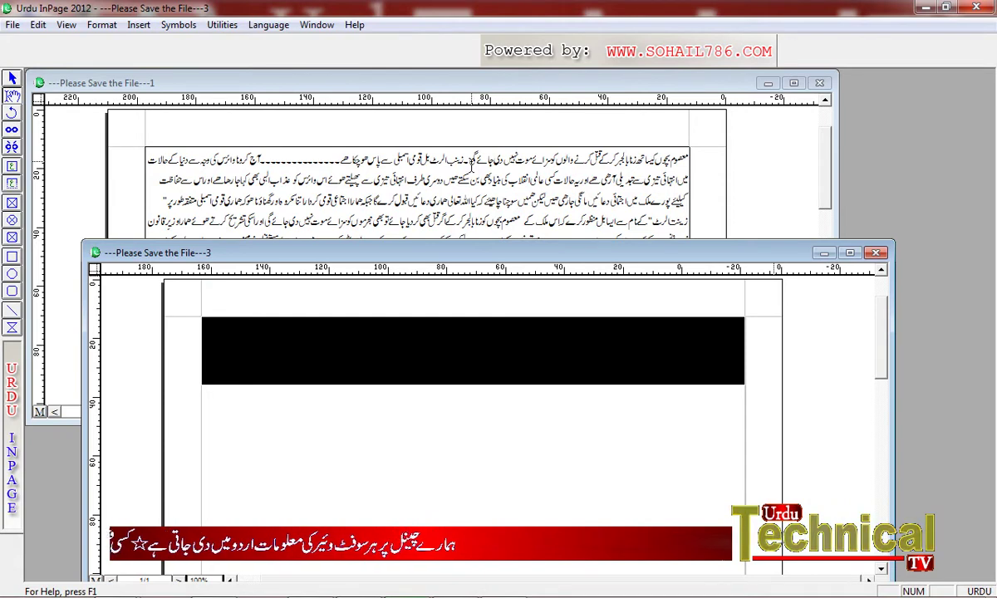
click(472, 162)
drag(472, 162, 686, 160)
right_click(619, 160)
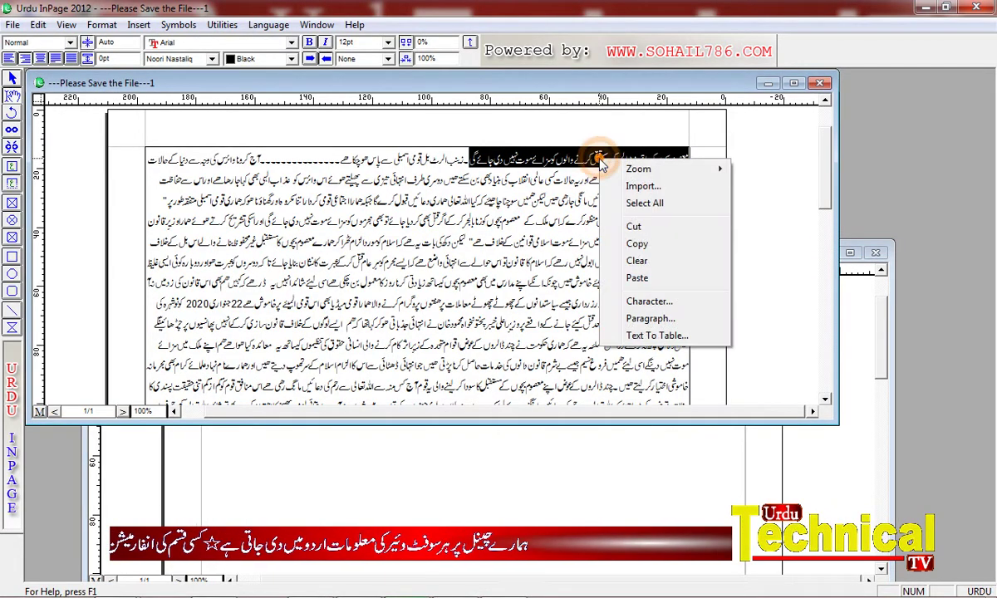
click(647, 245)
Paste the copied headline sentence into the black text box of the new document.
click(619, 456)
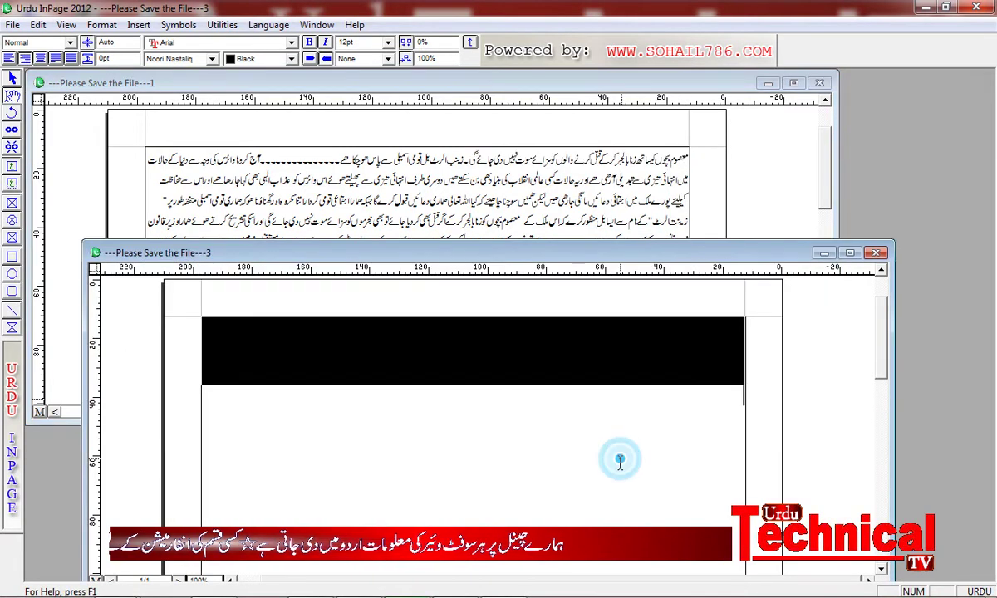
right_click(594, 356)
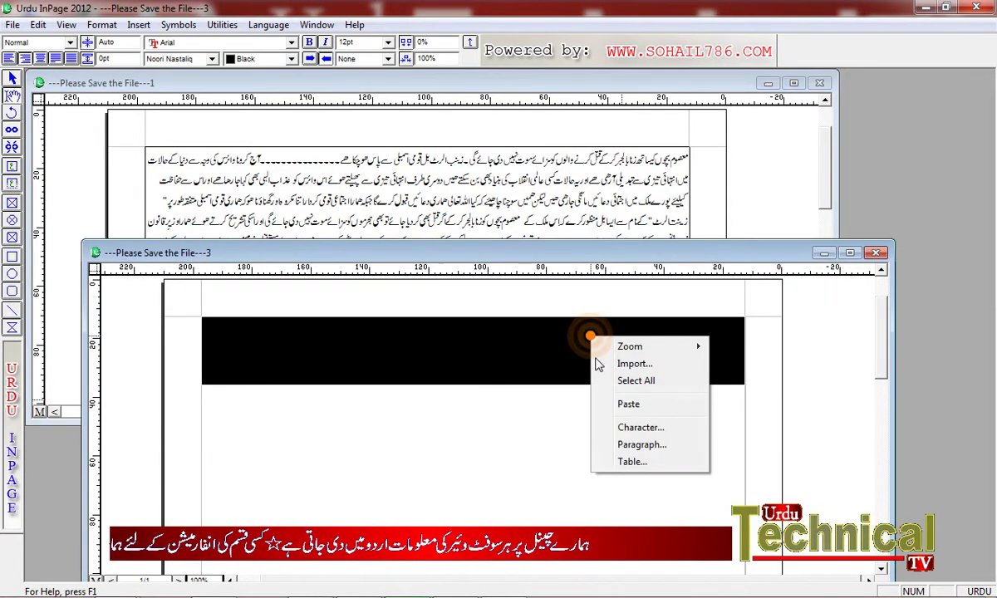
click(627, 405)
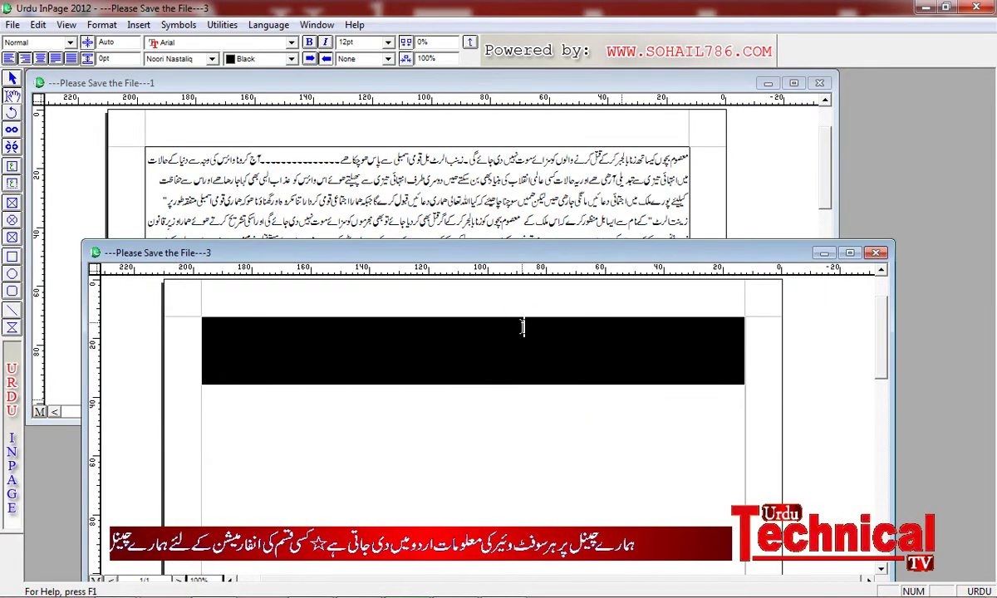
Set the text colour of the pasted headline in the black box to White.
drag(523, 328, 747, 357)
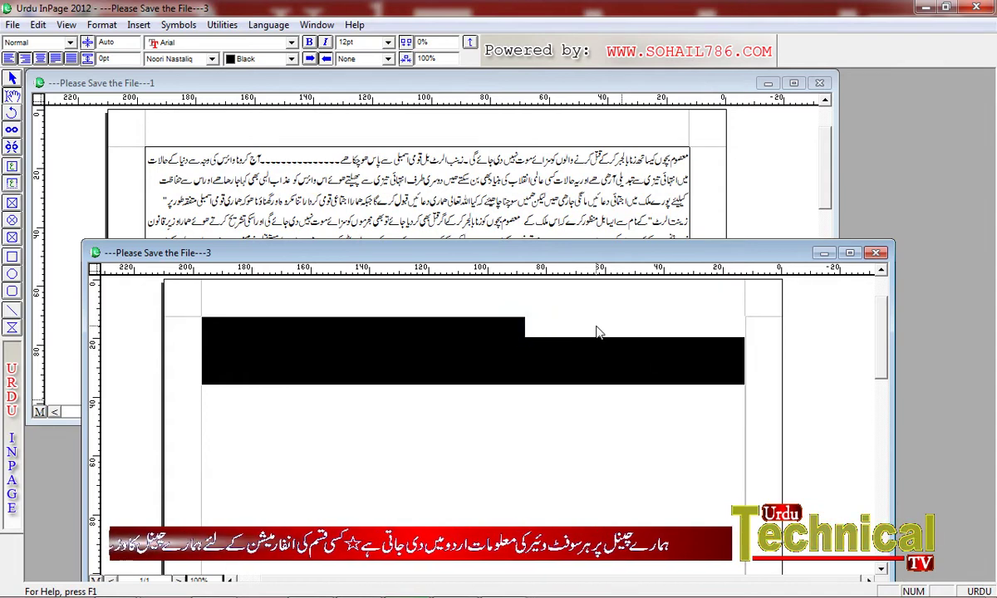
click(291, 60)
click(293, 75)
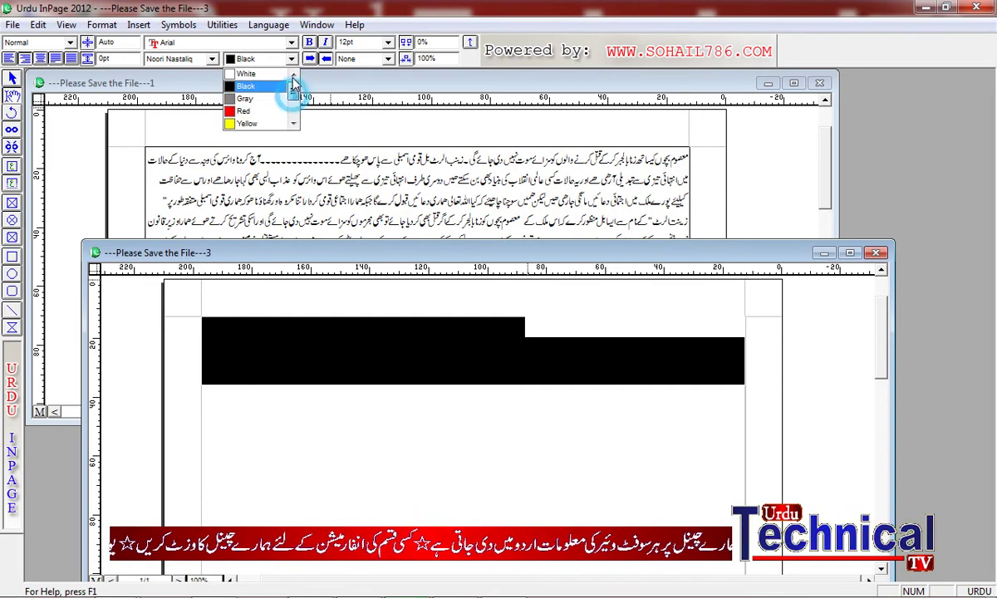
click(243, 74)
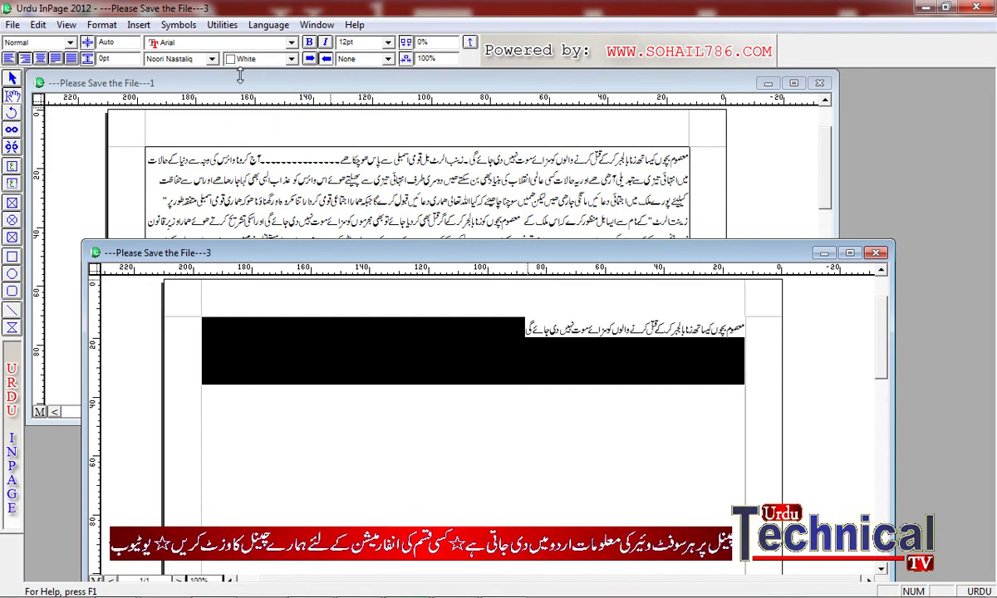
click(439, 325)
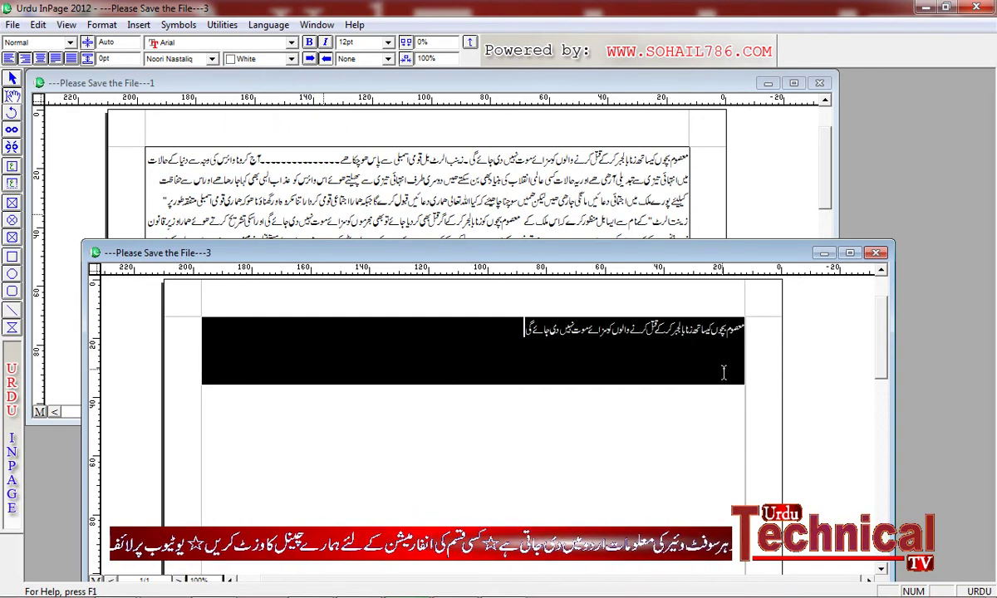
Set the font size of the white headline text to 36pt.
click(745, 329)
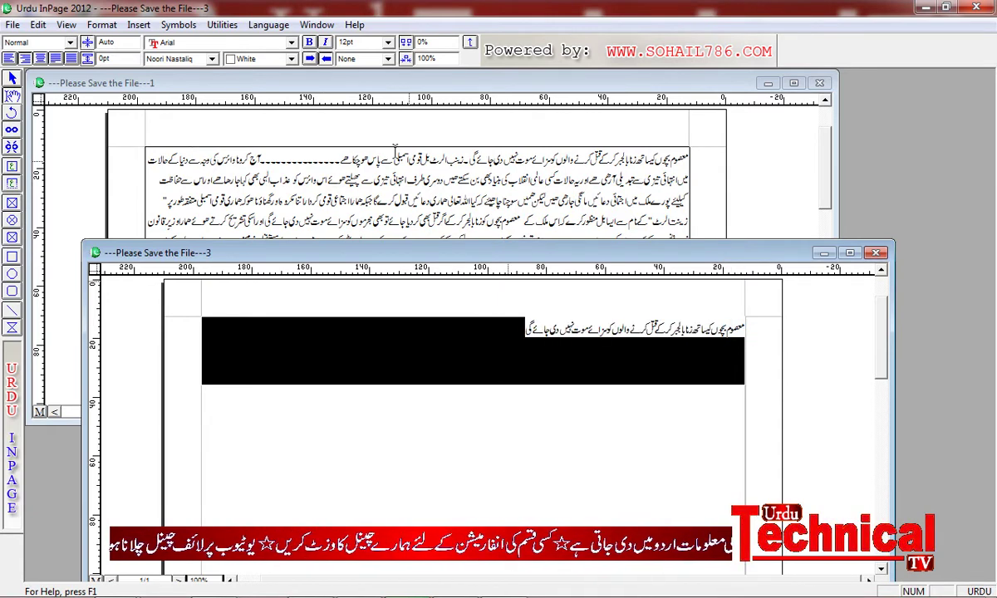
click(387, 43)
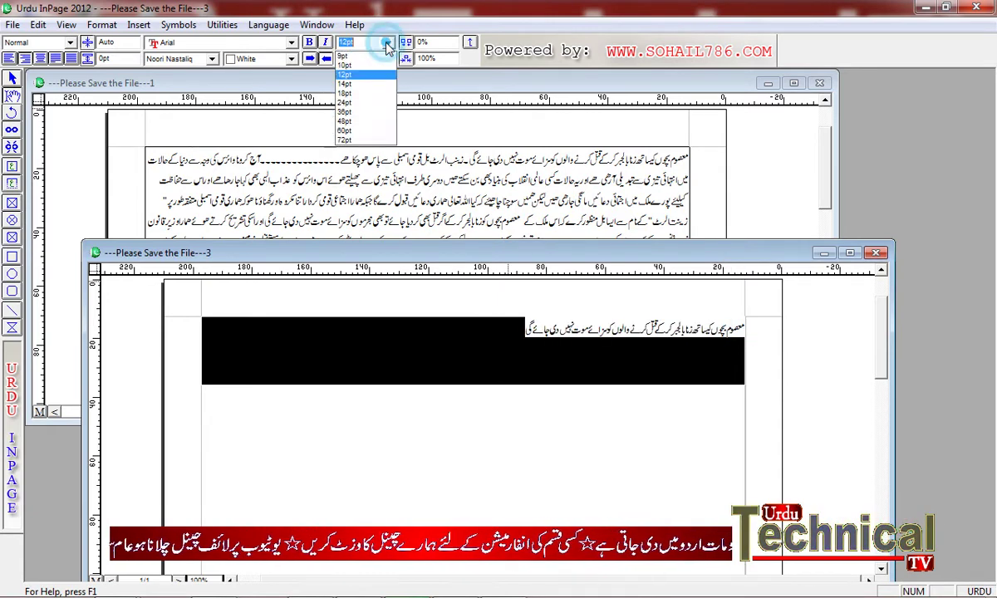
click(341, 115)
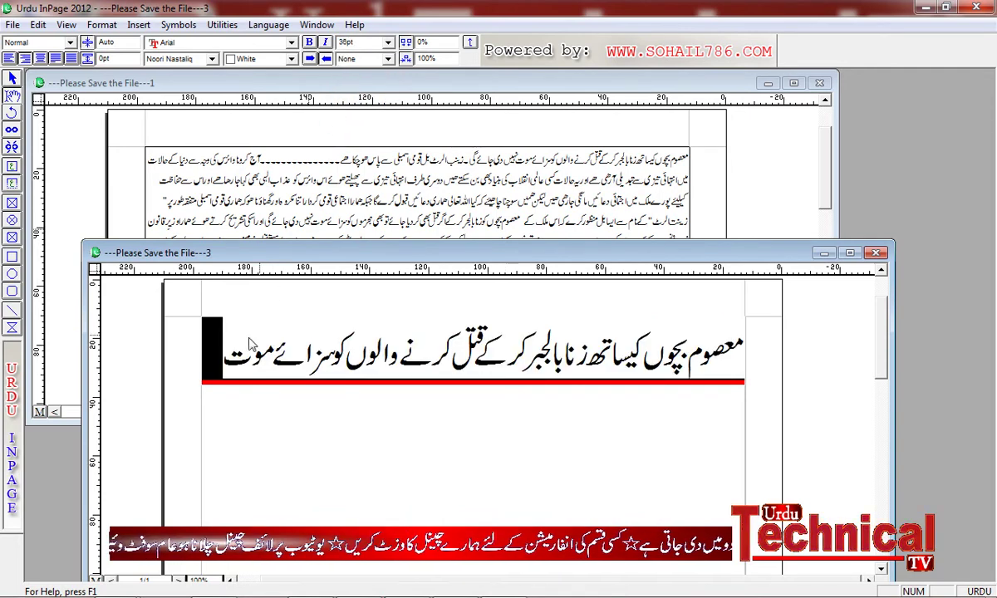
Shift the headline slightly inward so it sits evenly between the sides of the black box.
triple_click(214, 342)
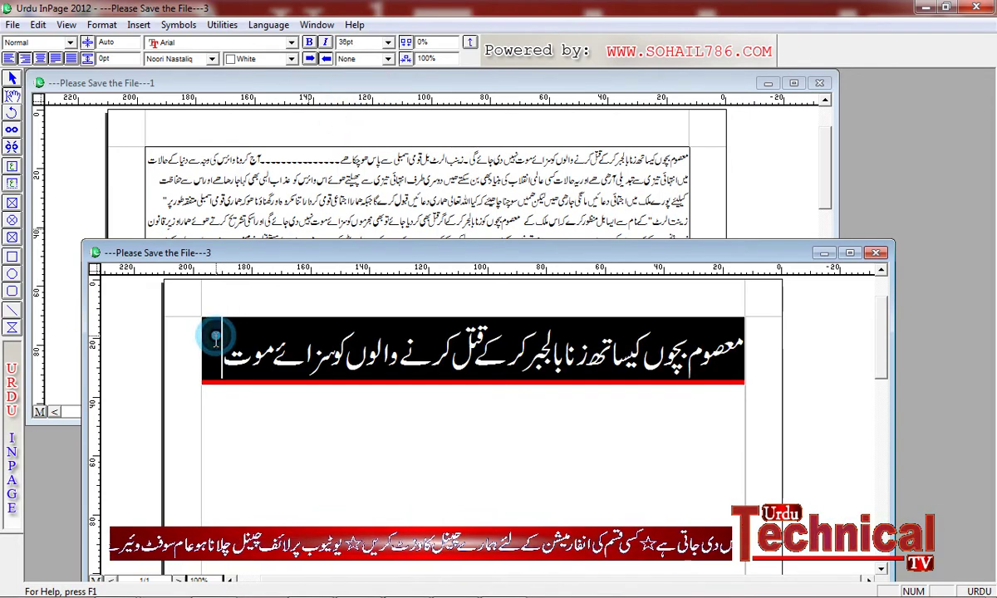
click(738, 358)
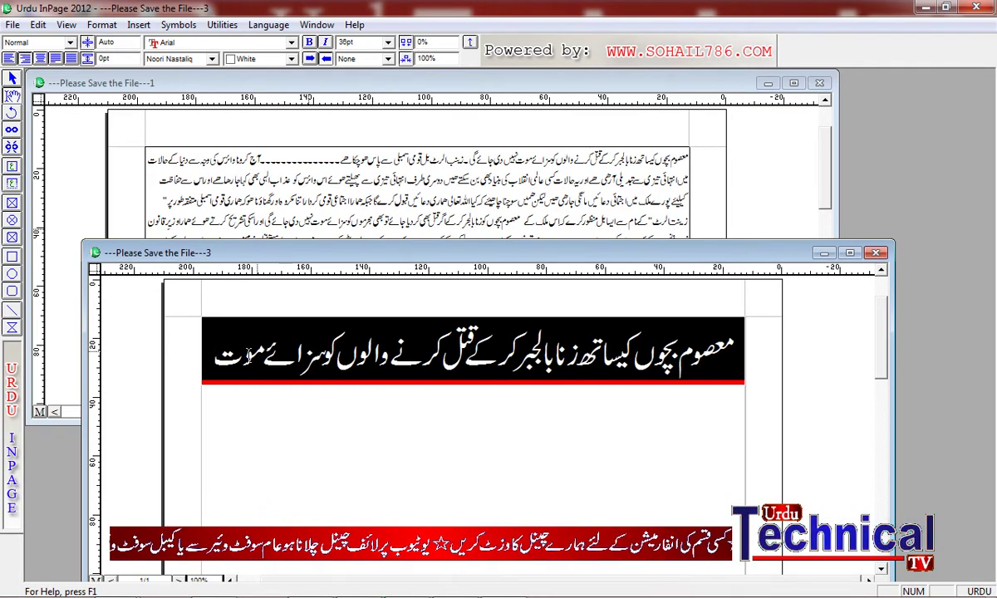
click(207, 341)
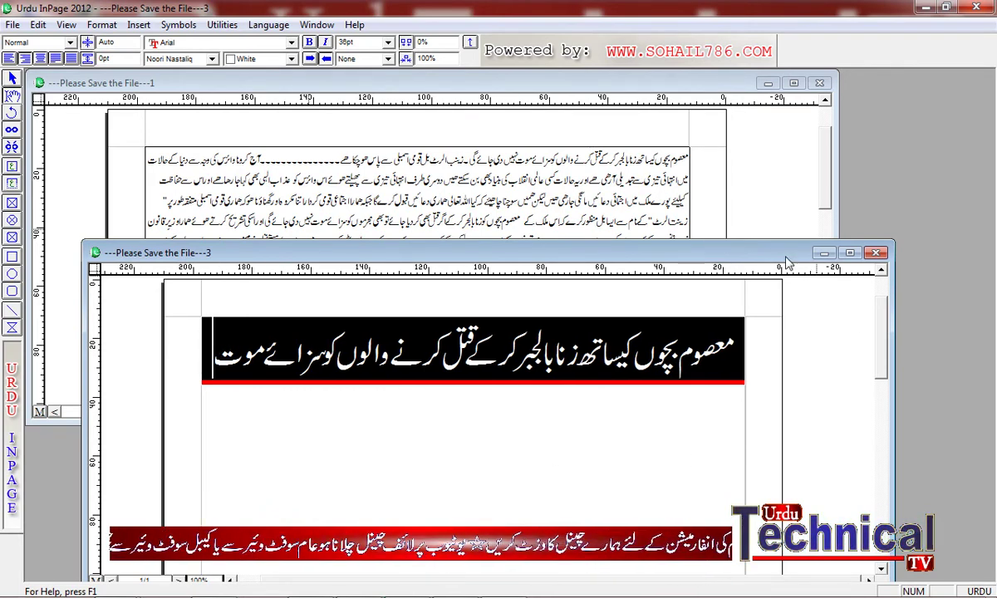
Maximize the new document and draw a text box about 184.6 mm wide and 47.1 mm high directly beneath the red line.
drag(776, 256, 711, 113)
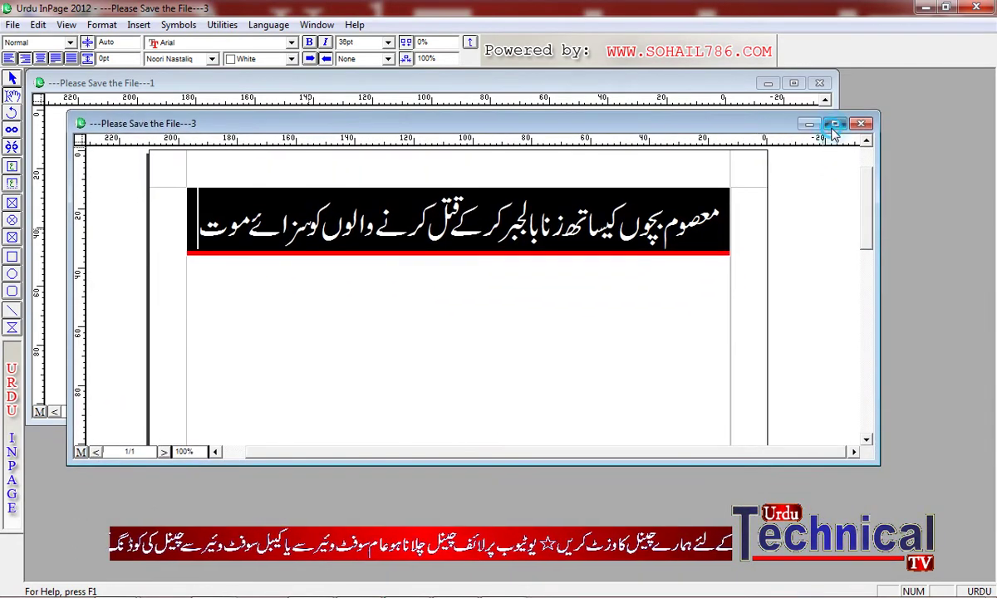
click(785, 112)
click(519, 336)
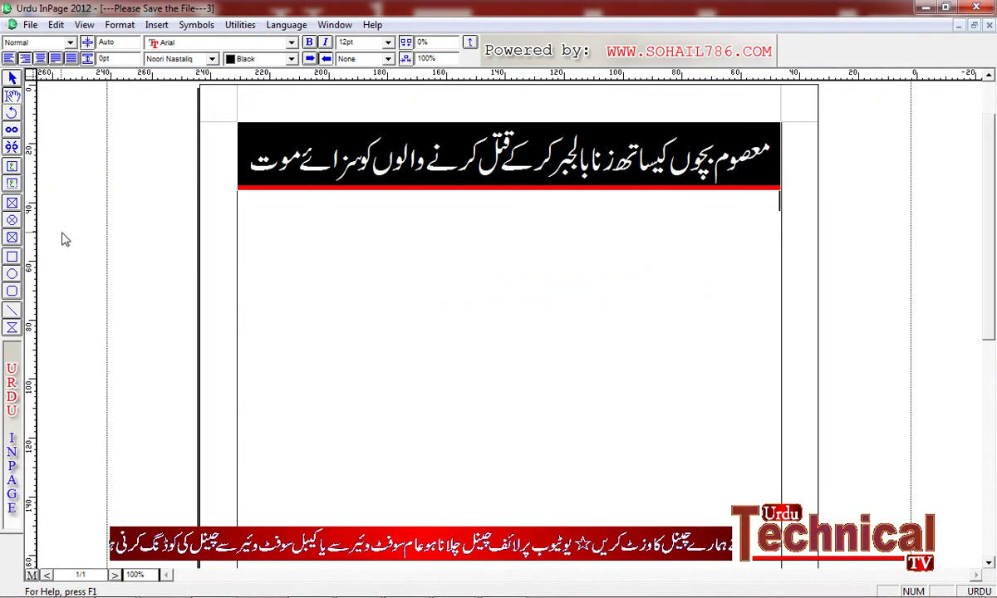
click(12, 166)
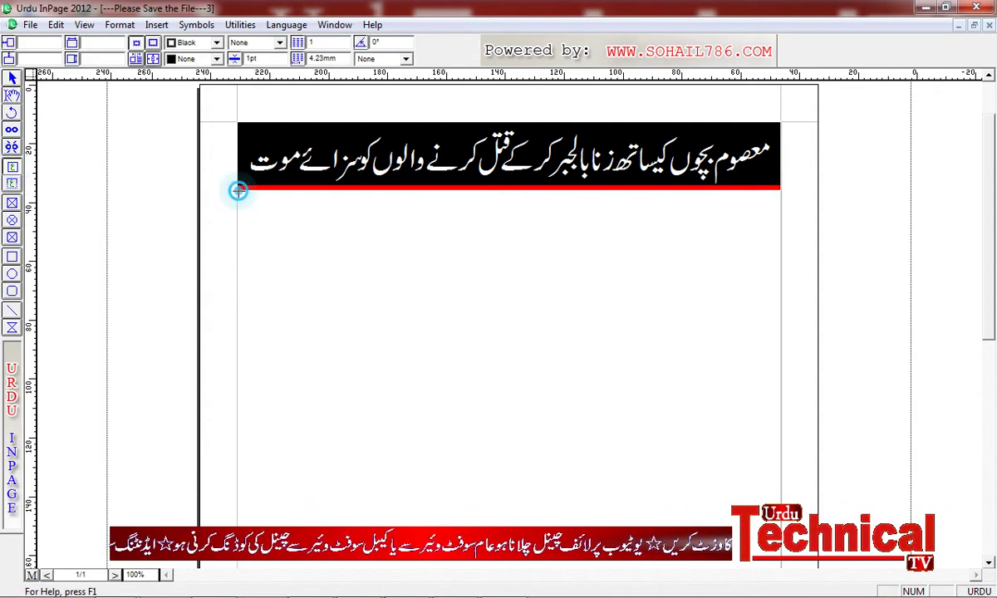
drag(239, 192, 780, 330)
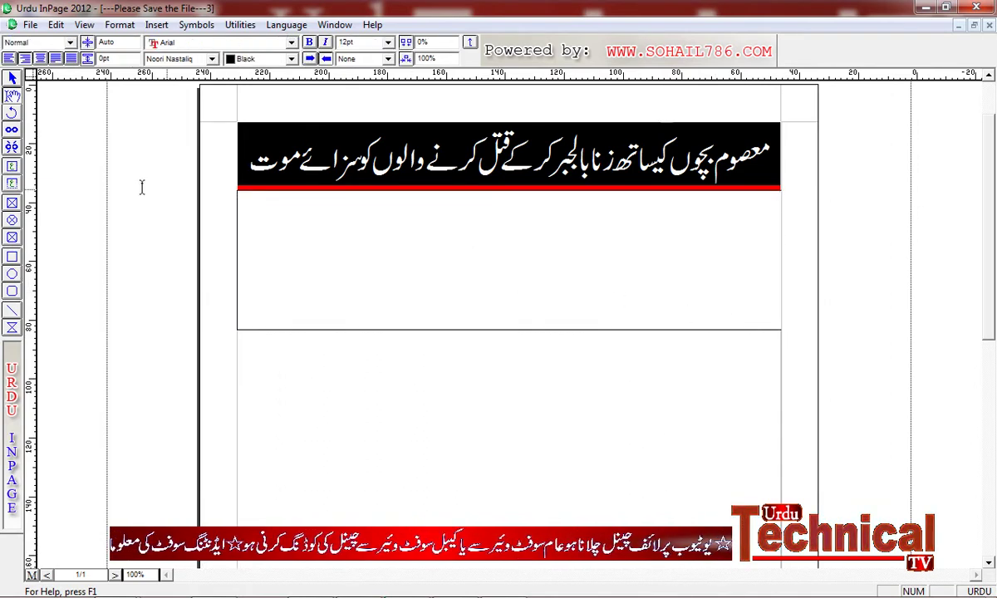
Set the new text box to 4 columns and extend it downward to about 84.4 mm high.
click(12, 79)
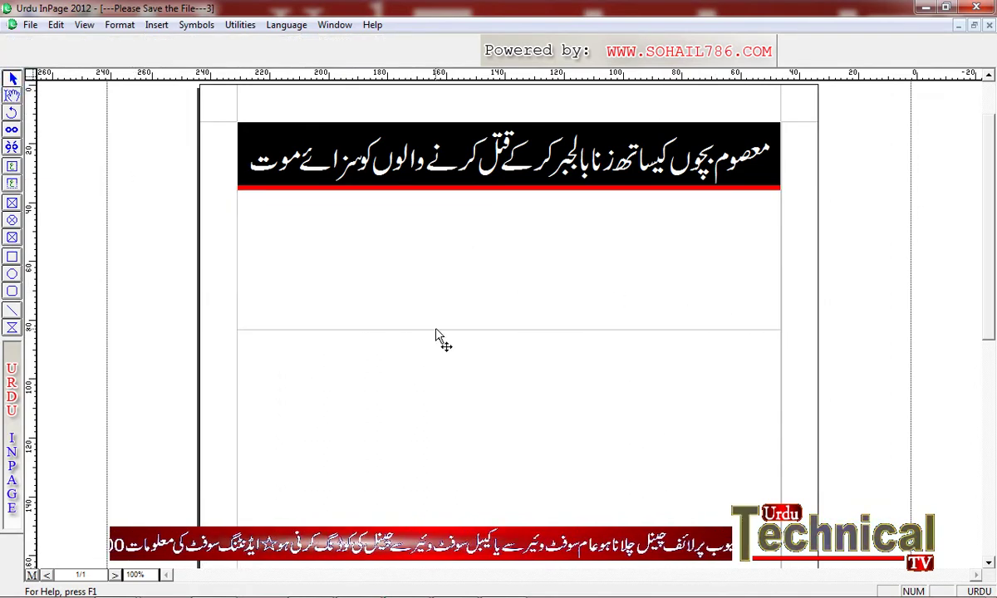
double_click(438, 329)
double_click(420, 325)
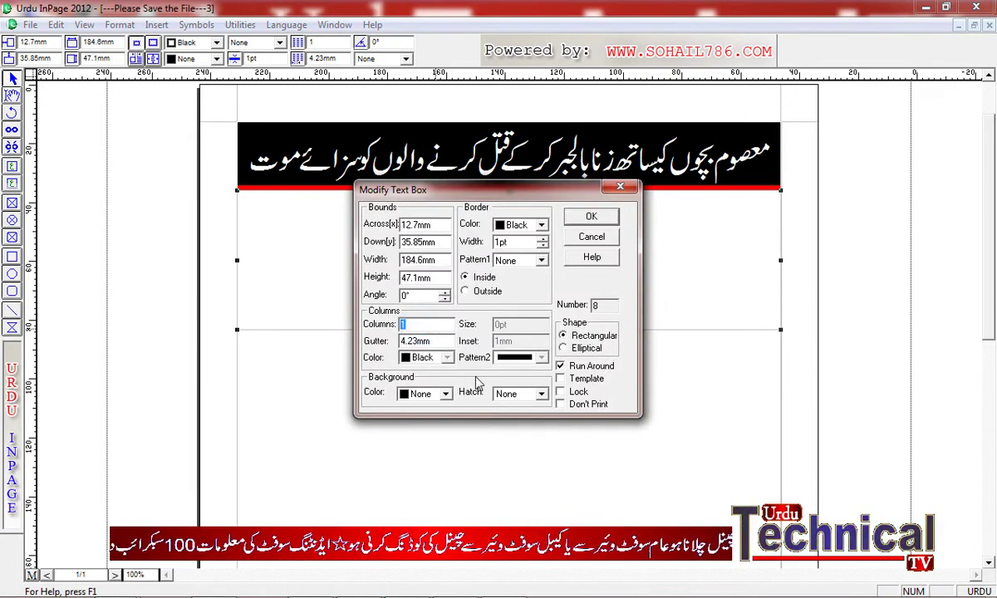
text(4)
click(591, 217)
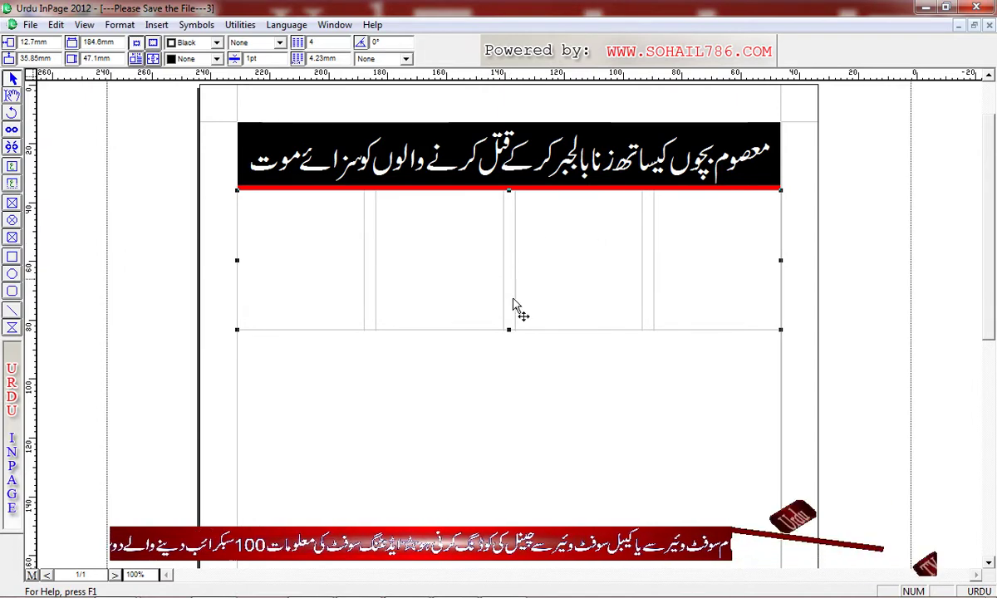
drag(509, 330, 510, 414)
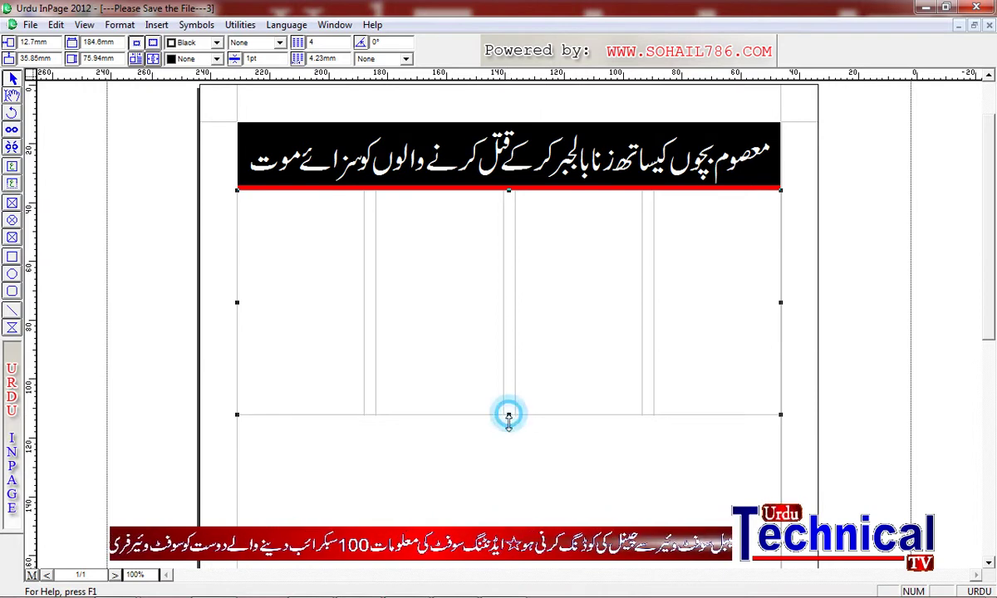
drag(508, 414, 507, 439)
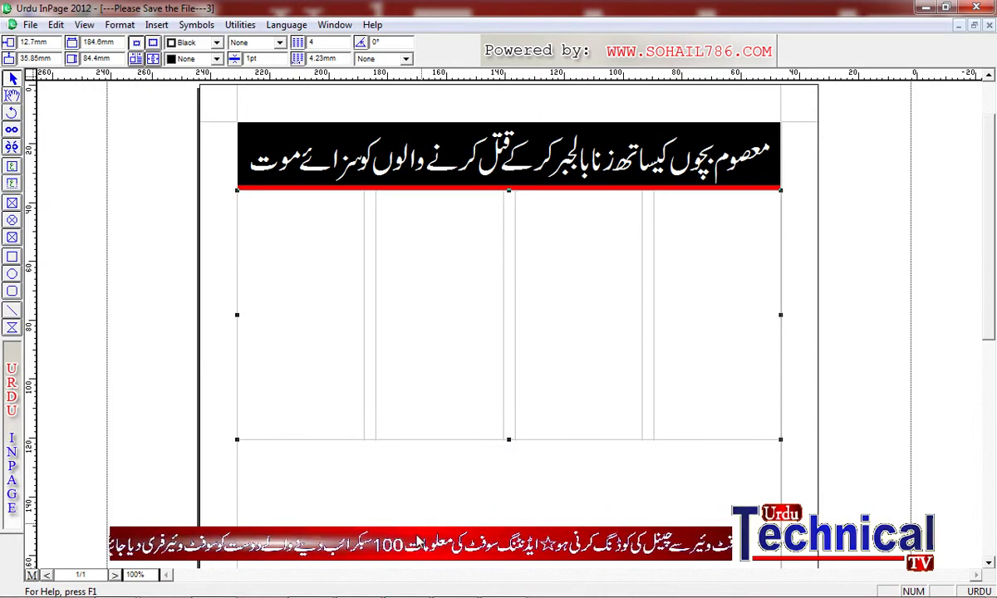
Un-maximize the new document and bring the first document to the front.
click(503, 583)
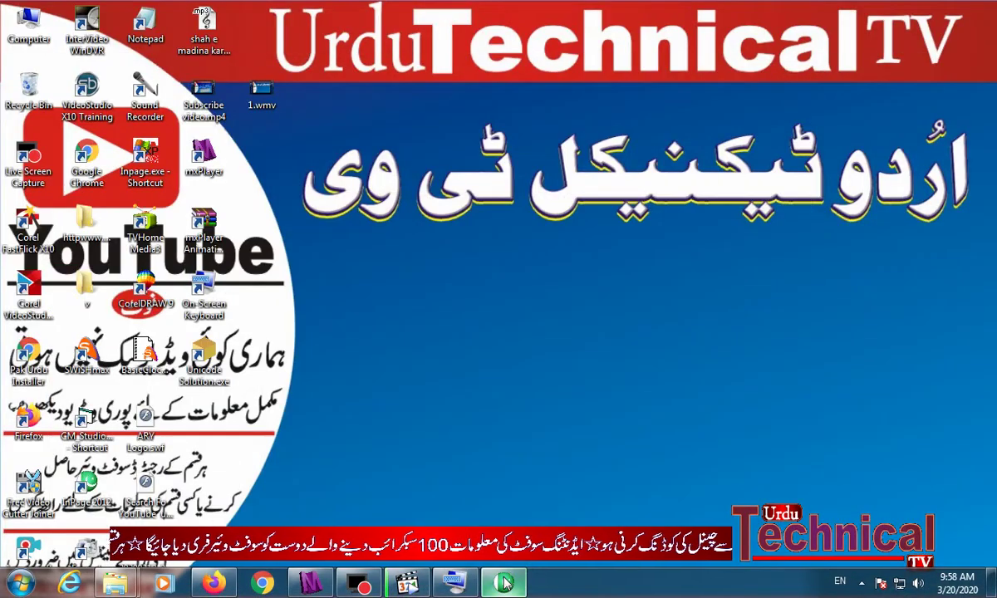
click(504, 583)
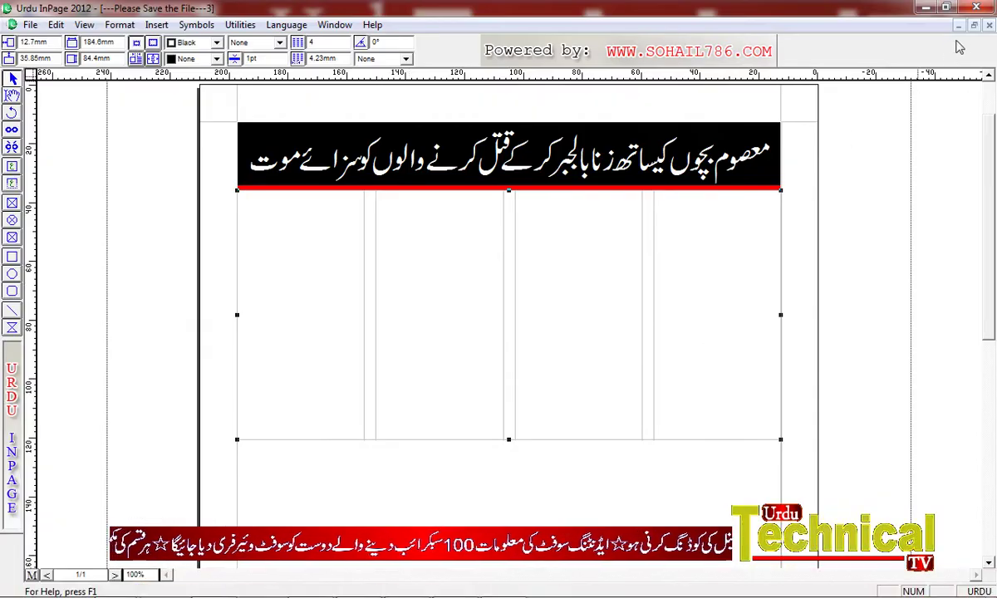
click(976, 28)
click(734, 82)
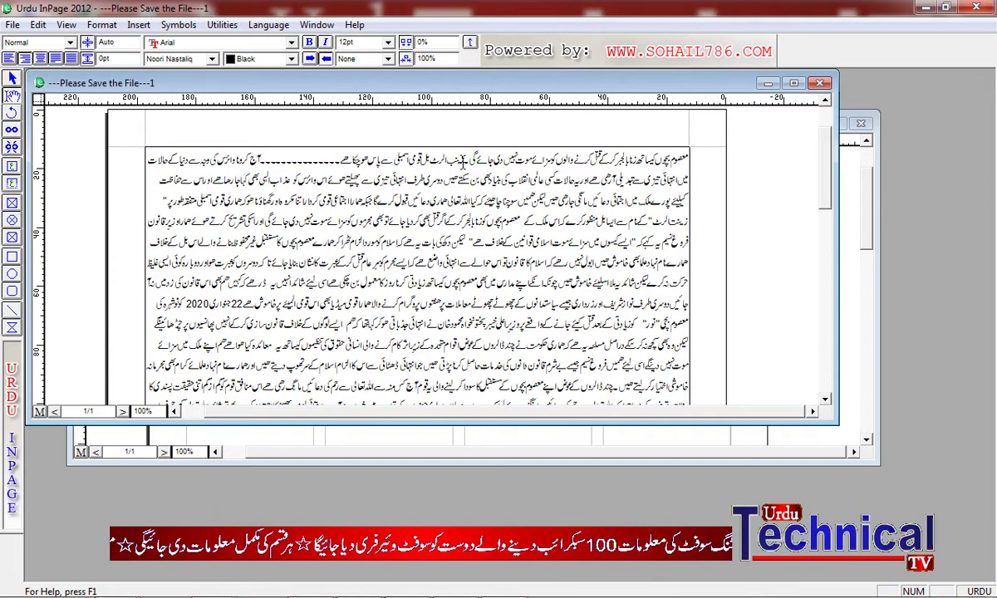
Copy the first document's text from after the opening headline sentence through the last Urdu line, excluding the time stamp.
drag(463, 161, 271, 153)
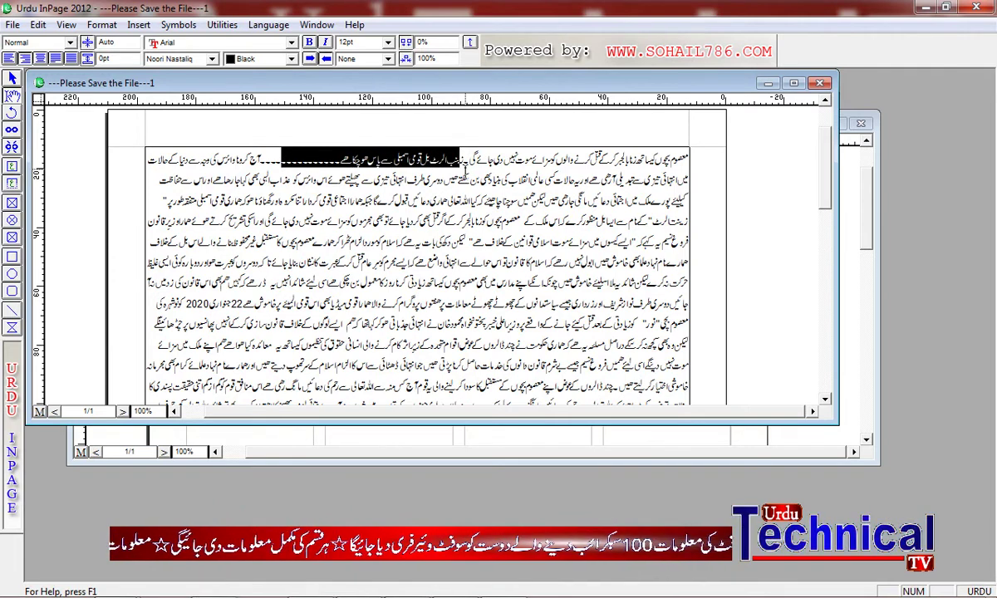
click(435, 147)
click(435, 147)
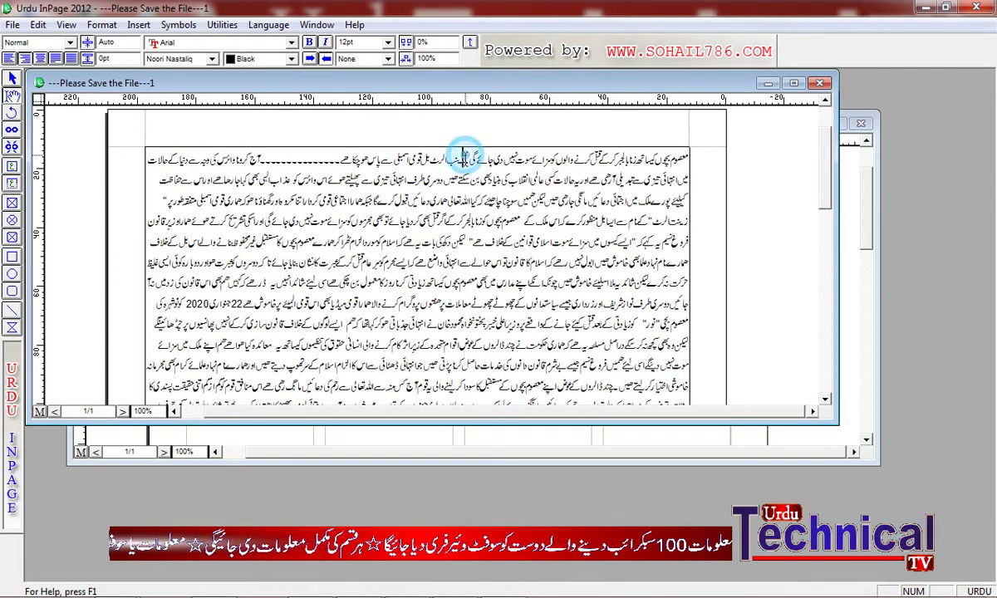
drag(462, 158, 148, 374)
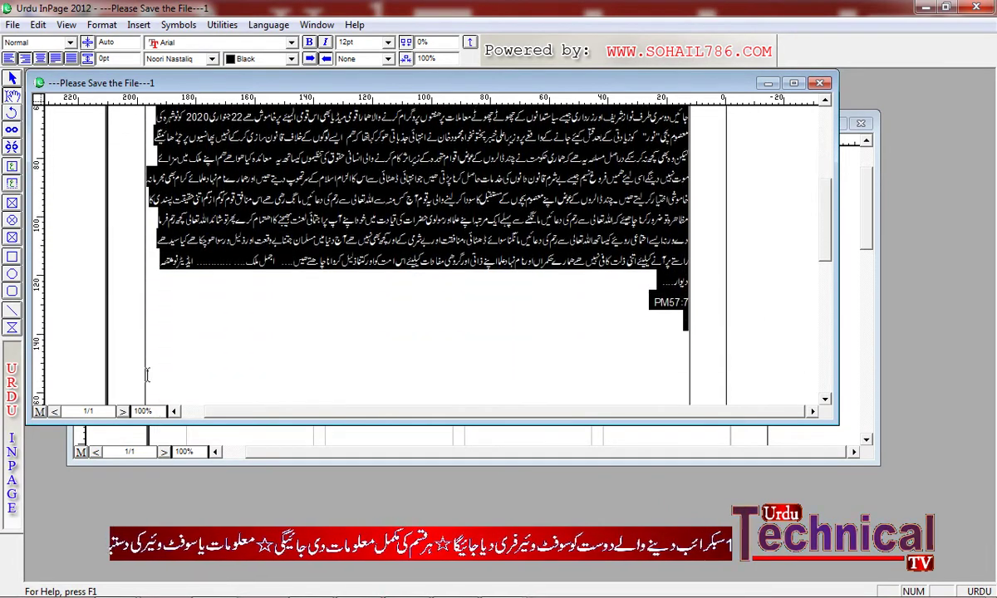
drag(152, 324, 160, 281)
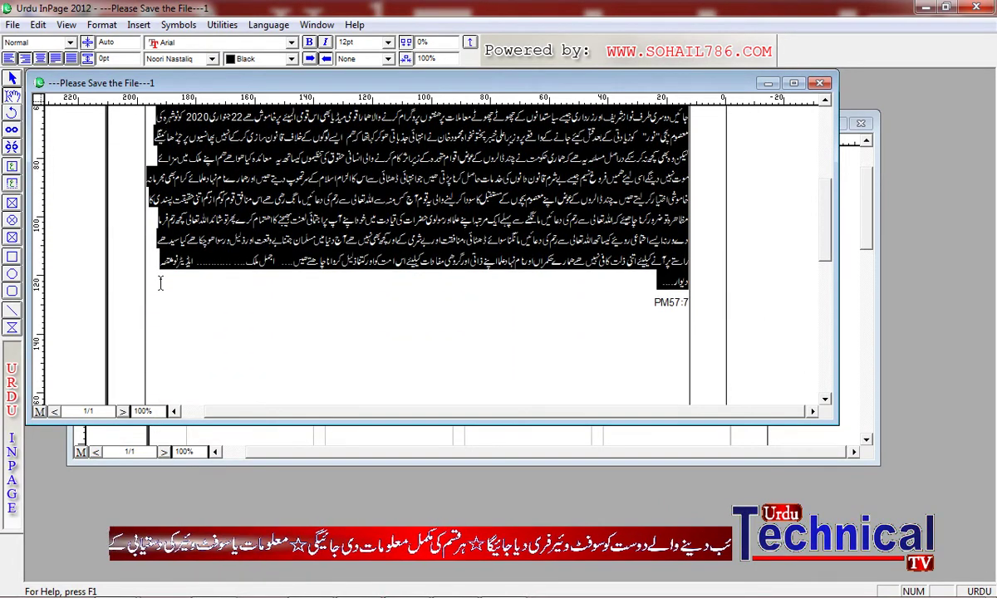
right_click(269, 168)
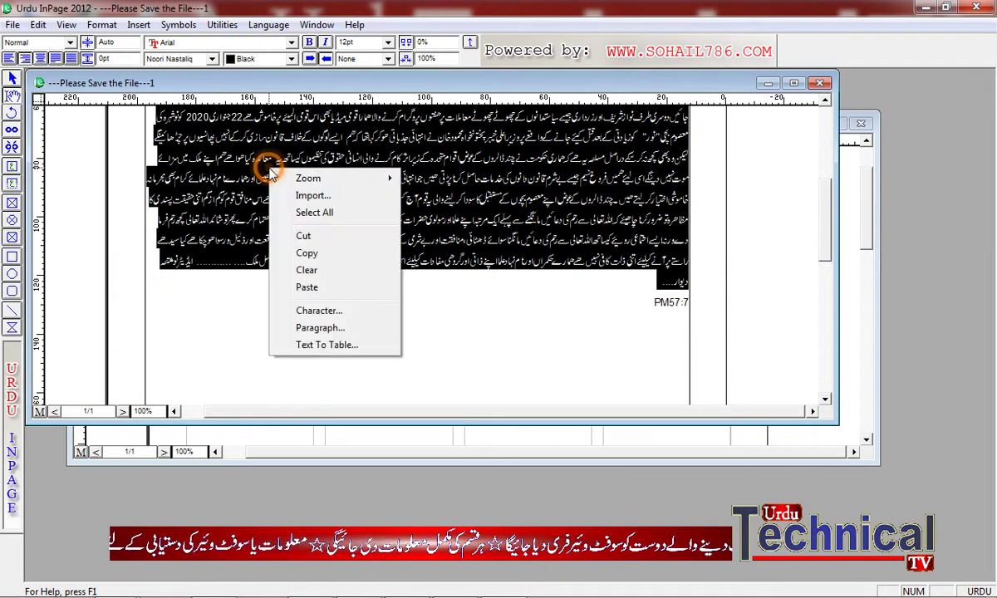
click(306, 252)
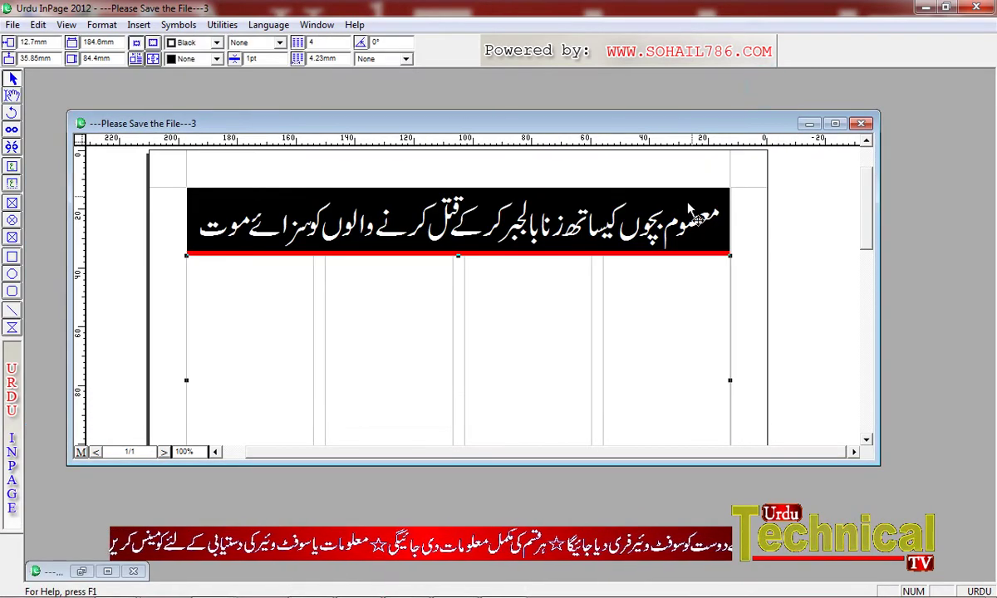
Paste the copied article text into the four-column text box of the new document.
click(11, 95)
click(604, 282)
right_click(628, 283)
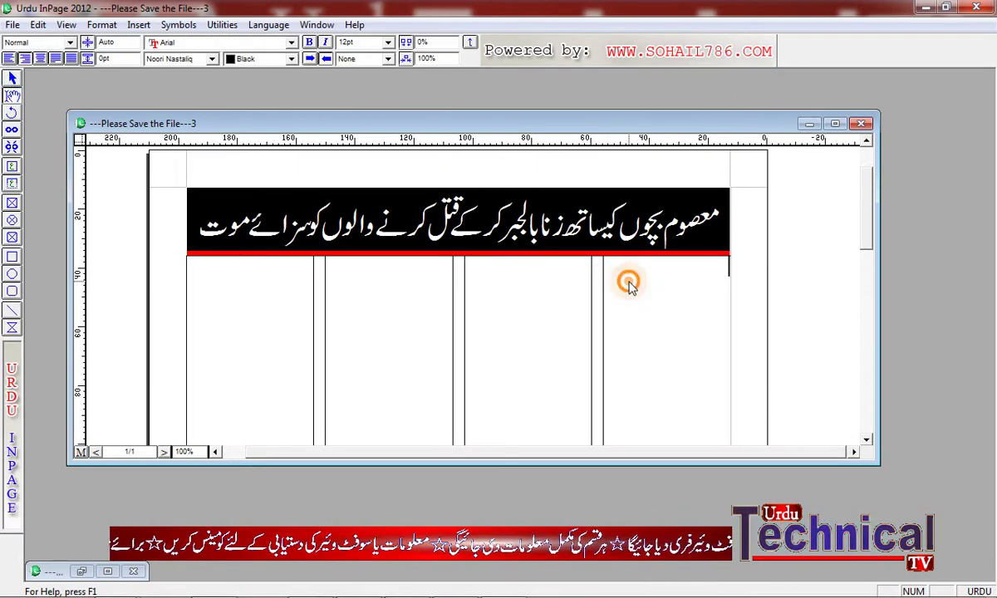
click(667, 350)
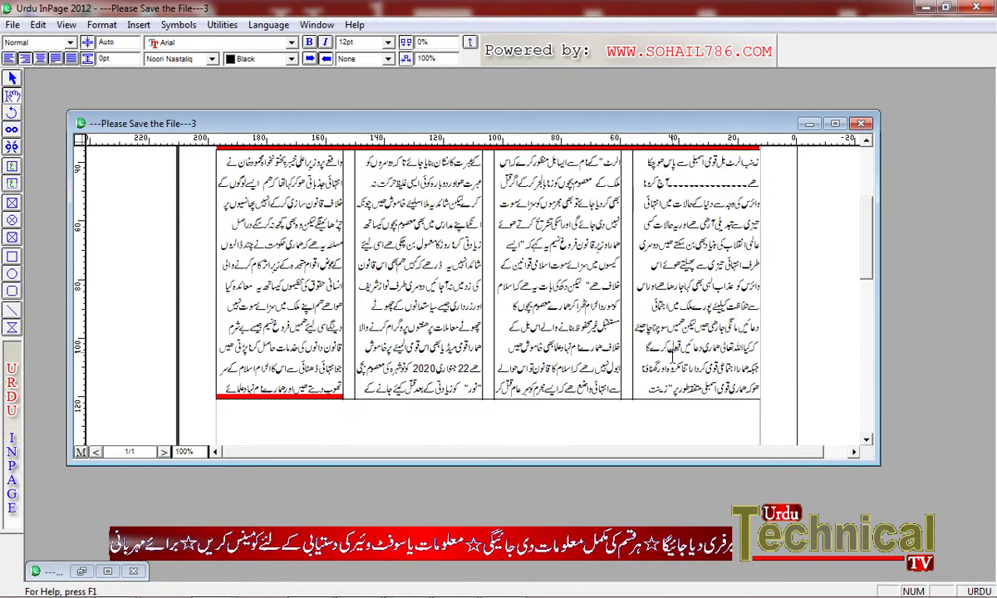
Extend the four-column text box downward to about 123.3 mm high and maximize the document.
click(12, 78)
click(466, 341)
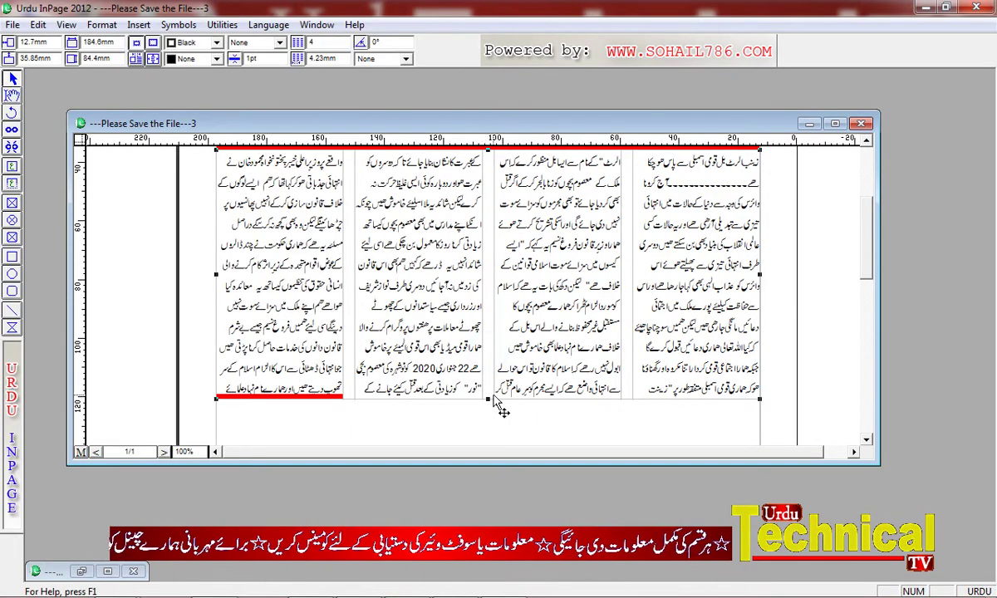
mouse_move(495, 401)
mouse_down()
mouse_move(496, 475)
mouse_move(489, 372)
mouse_move(490, 391)
mouse_up()
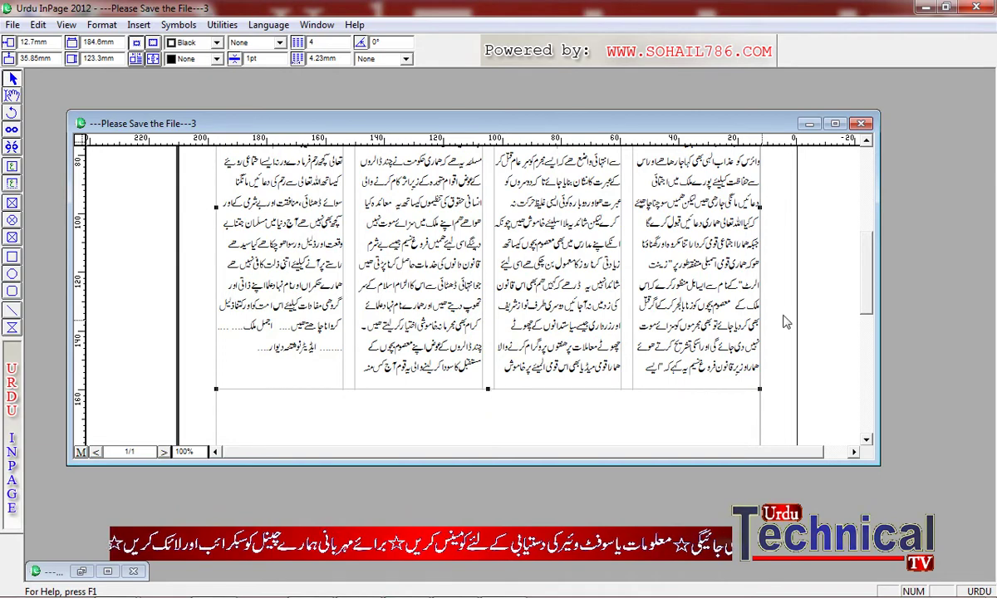
click(835, 124)
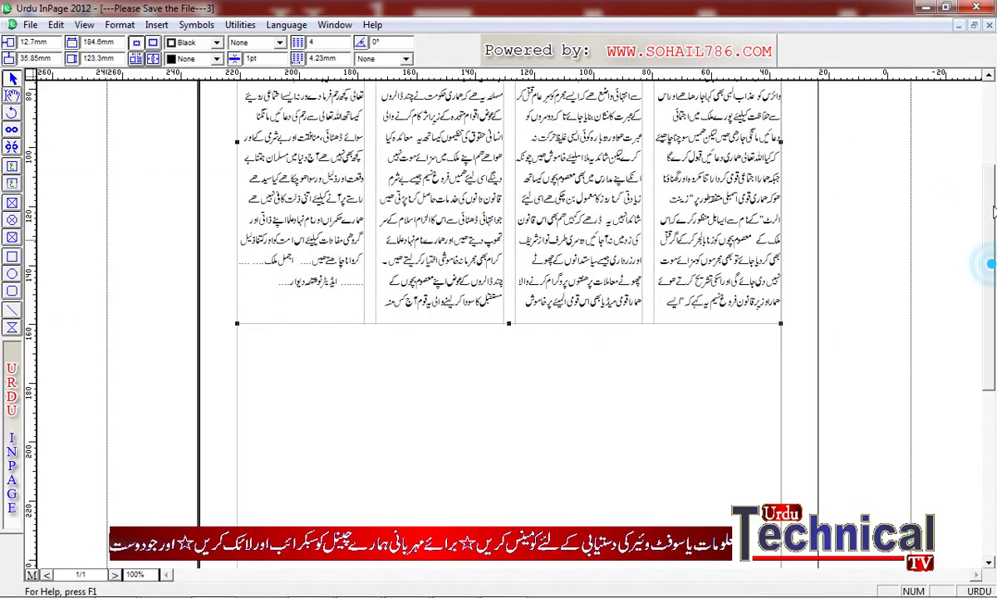
scroll(993, 175, up, 3)
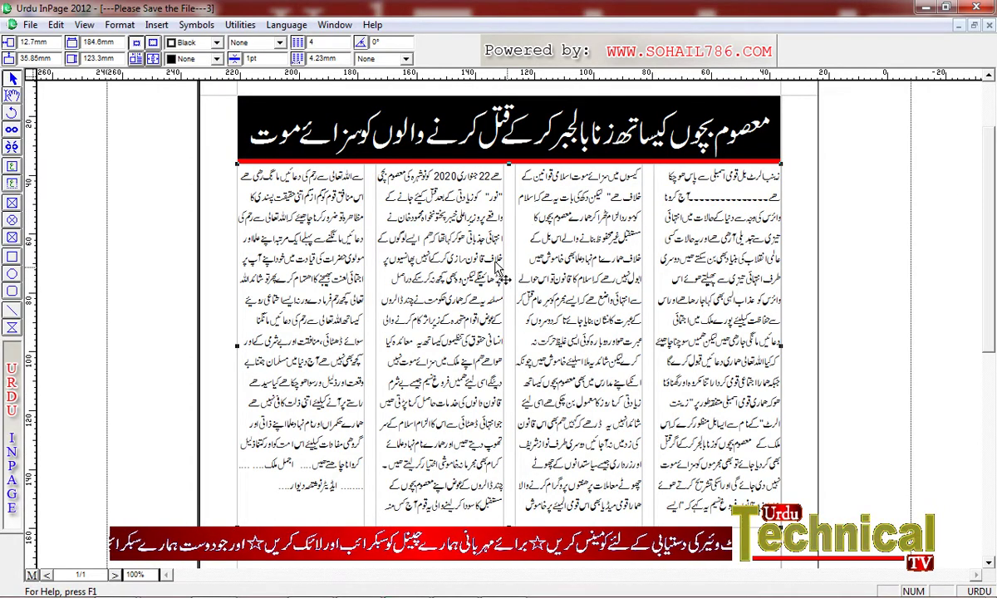
Delete most of the long run of dashes in the second line of the article's first column.
click(12, 95)
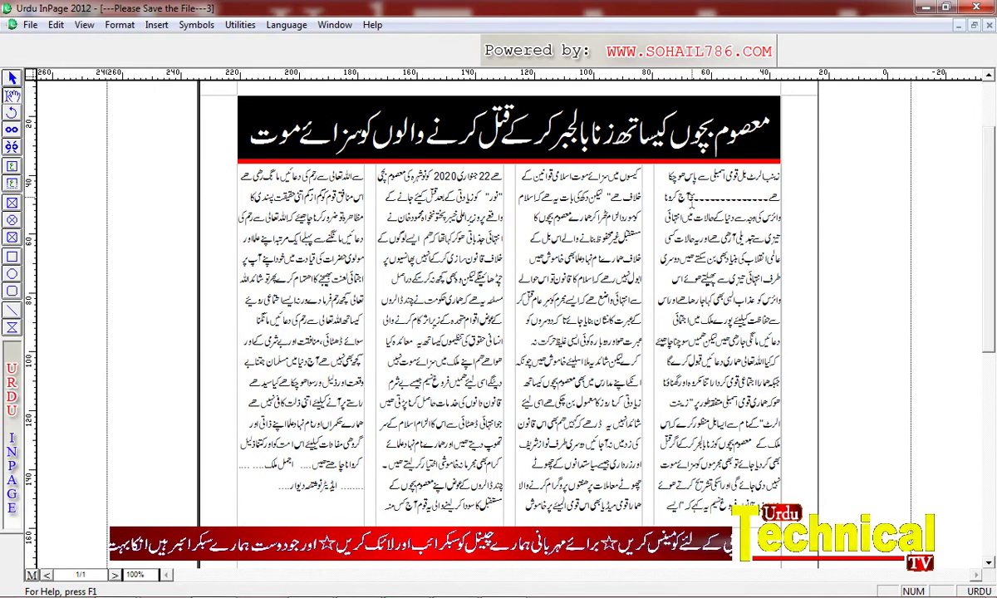
drag(689, 199, 743, 204)
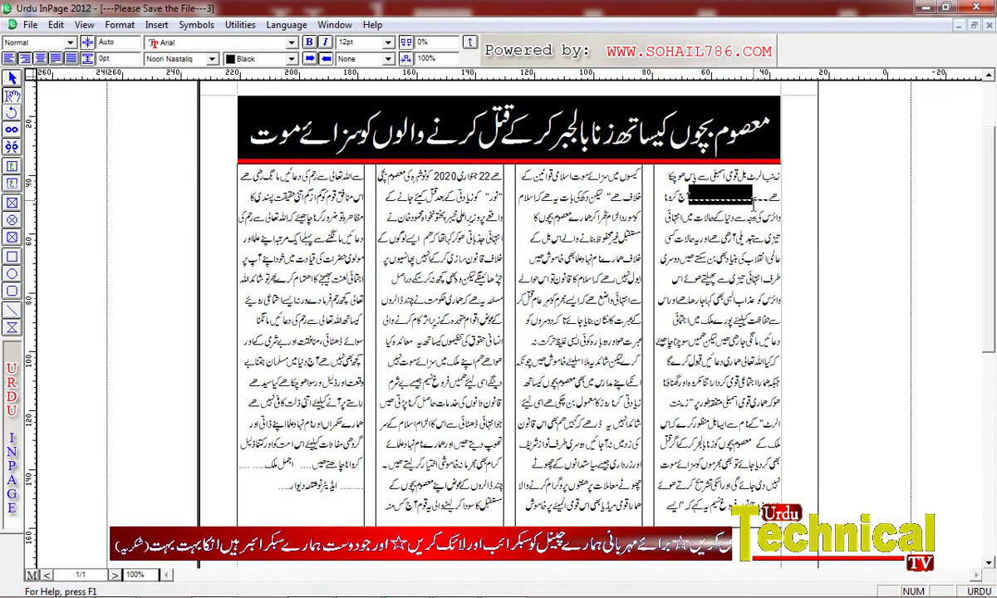
key(Delete)
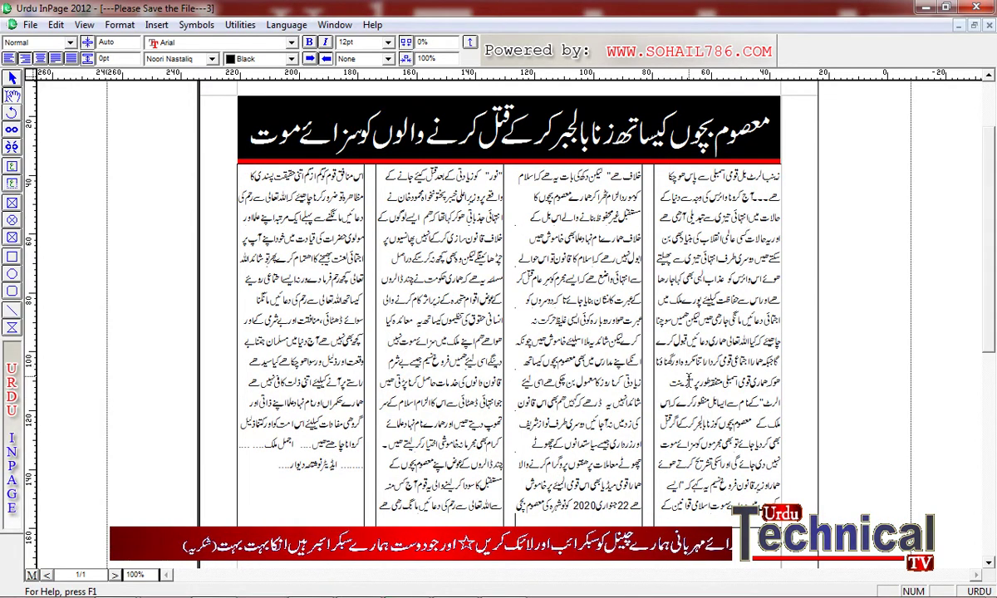
click(534, 214)
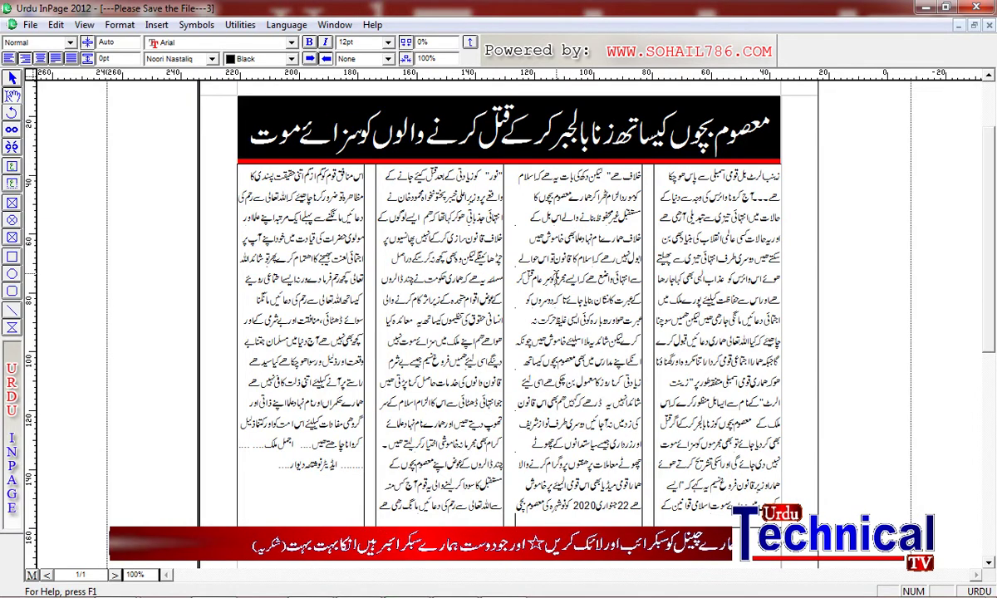
key(Delete)
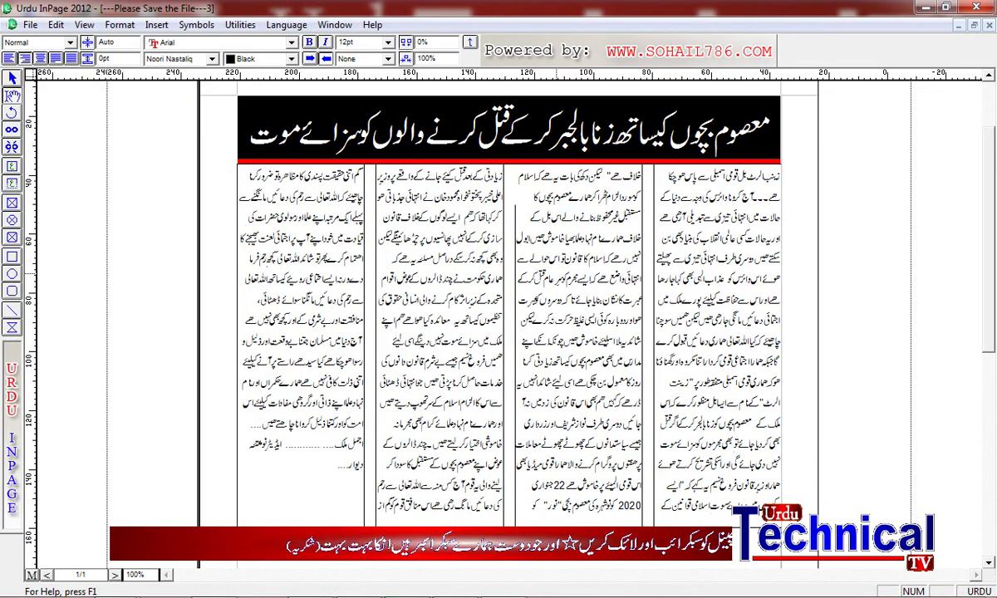
key(Return)
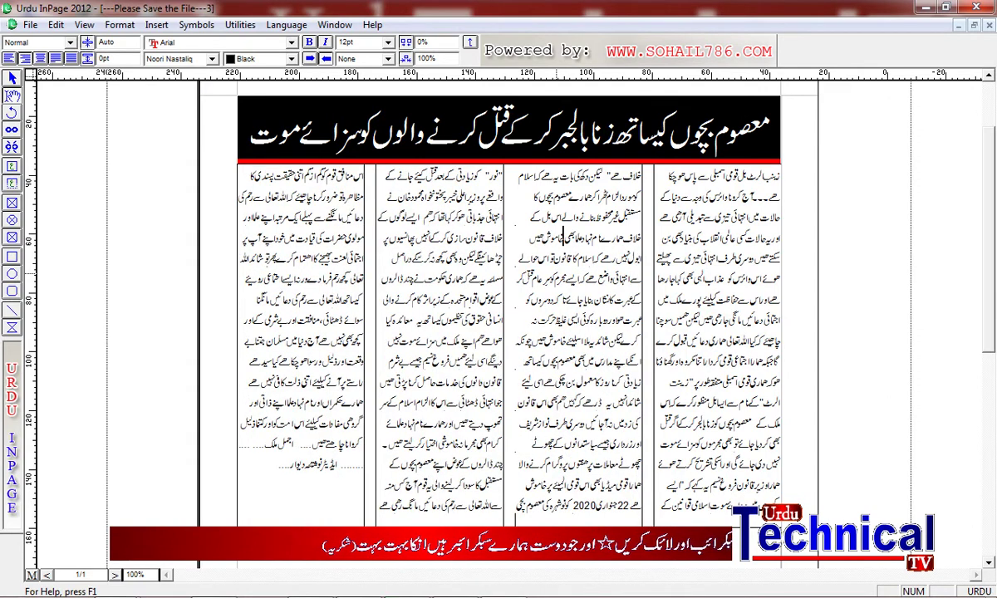
Center-align all the article text in the four columns.
key(ctrl+a)
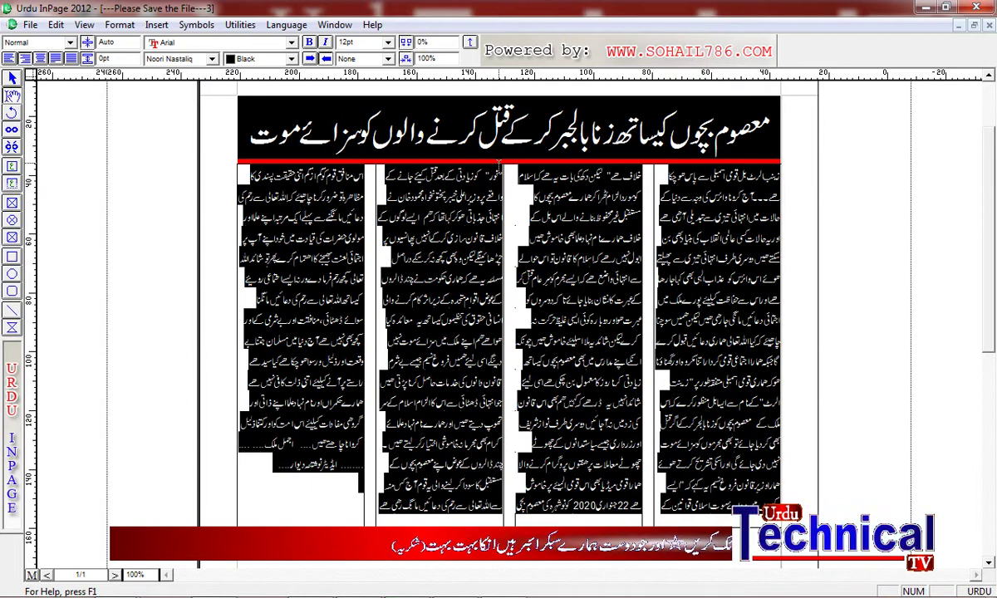
click(40, 59)
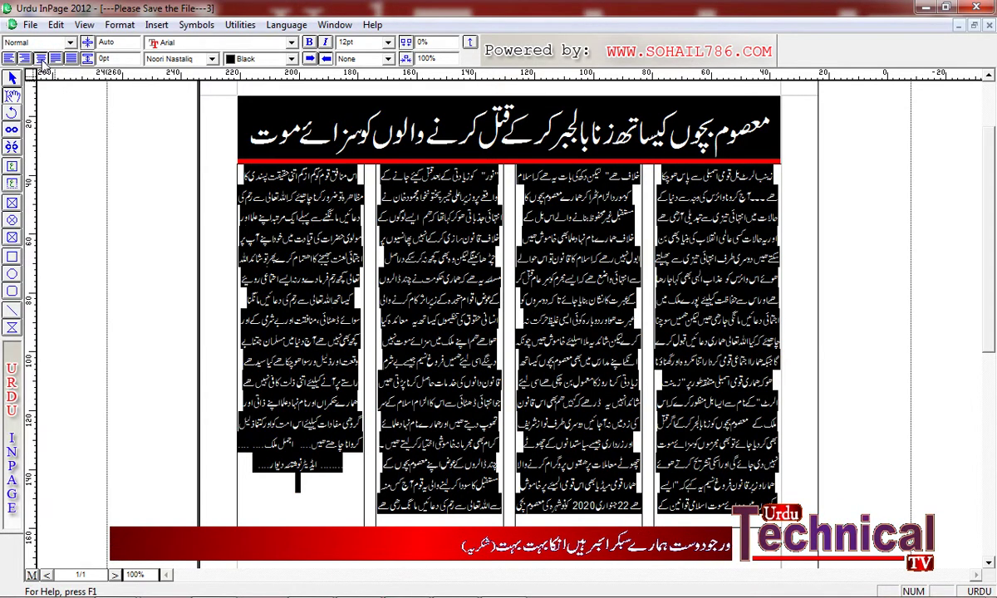
Try right and left alignment on the selected article text, and fully justify it including the last line.
click(25, 63)
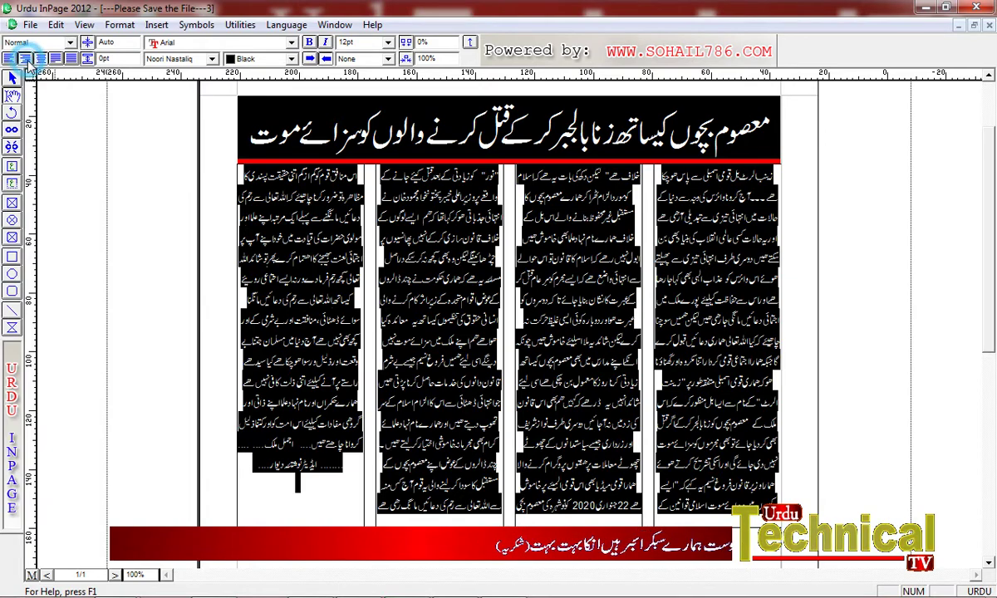
click(8, 59)
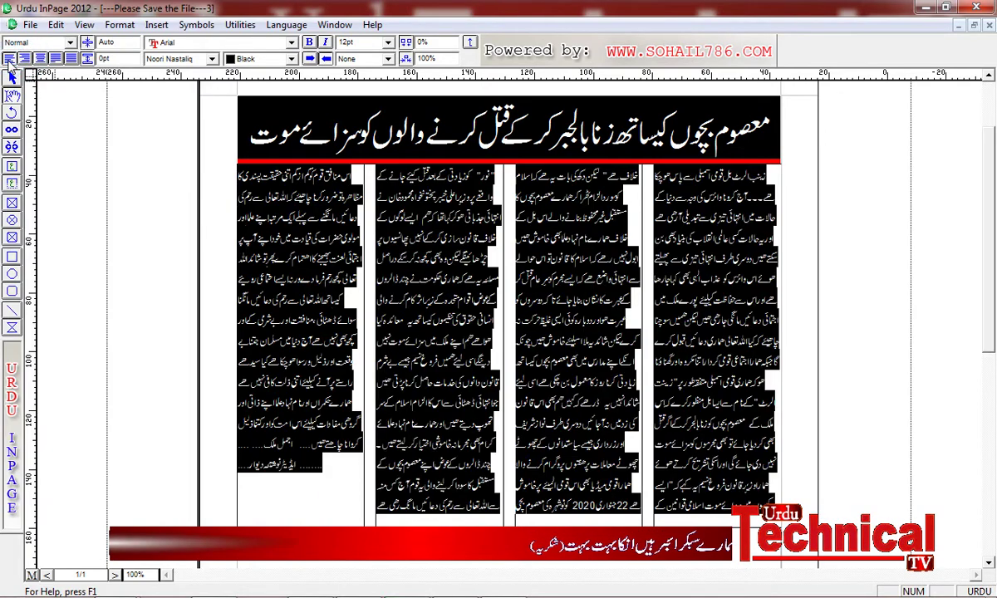
click(72, 59)
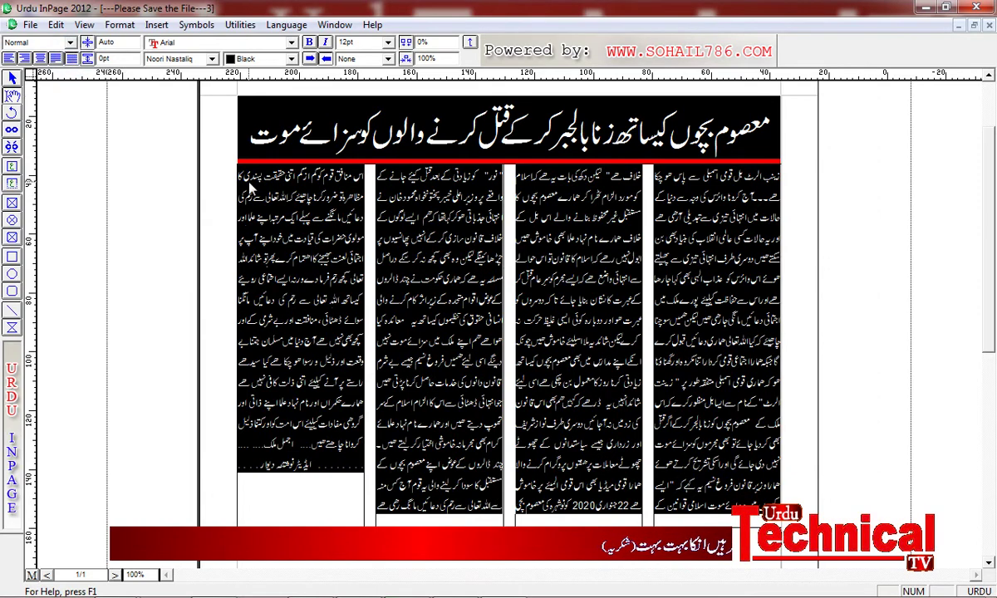
click(329, 423)
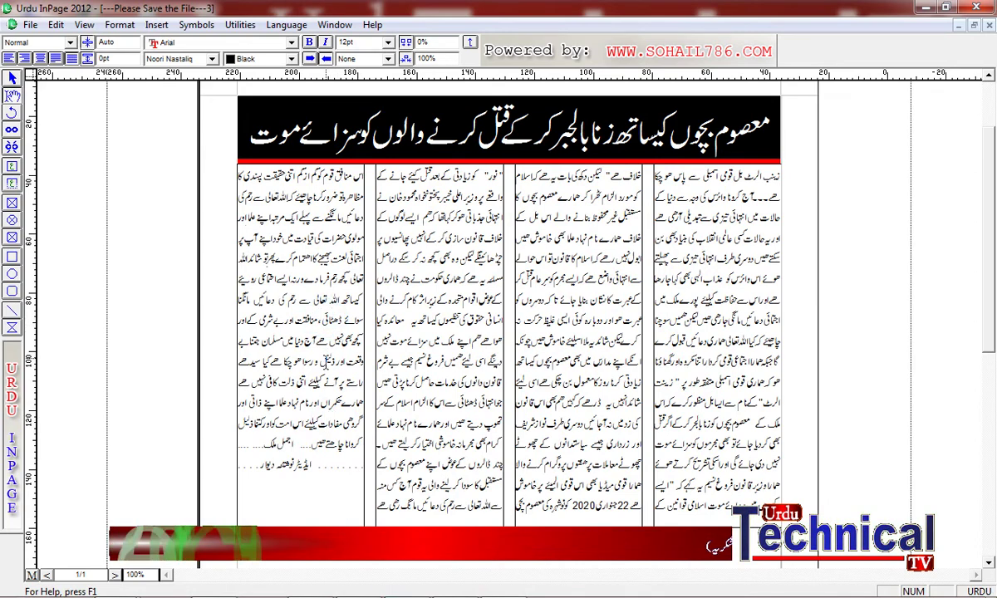
Select all the article text and try font sizes of 14 pt and 18 pt on it.
key(ctrl+a)
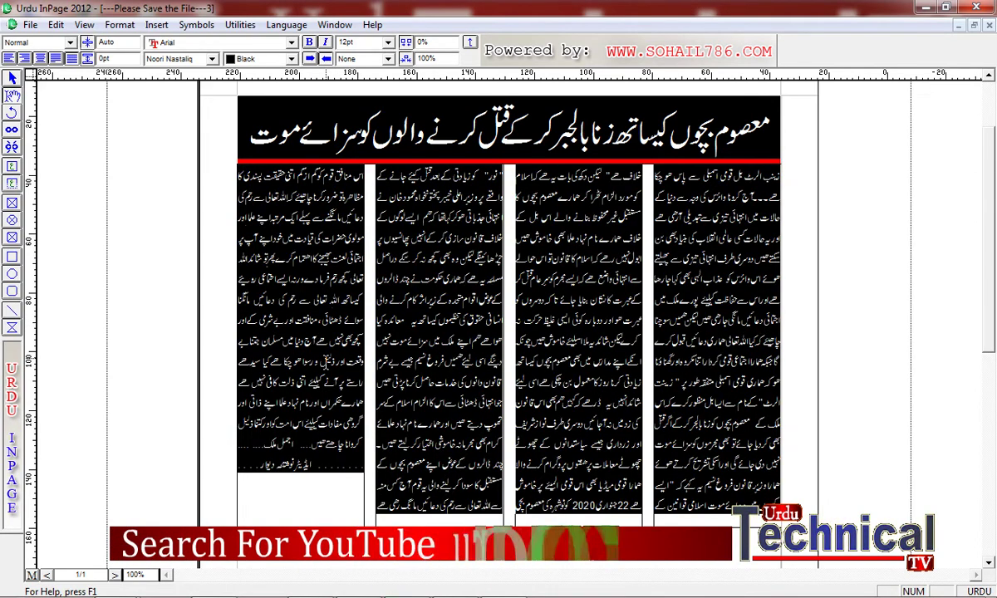
click(389, 43)
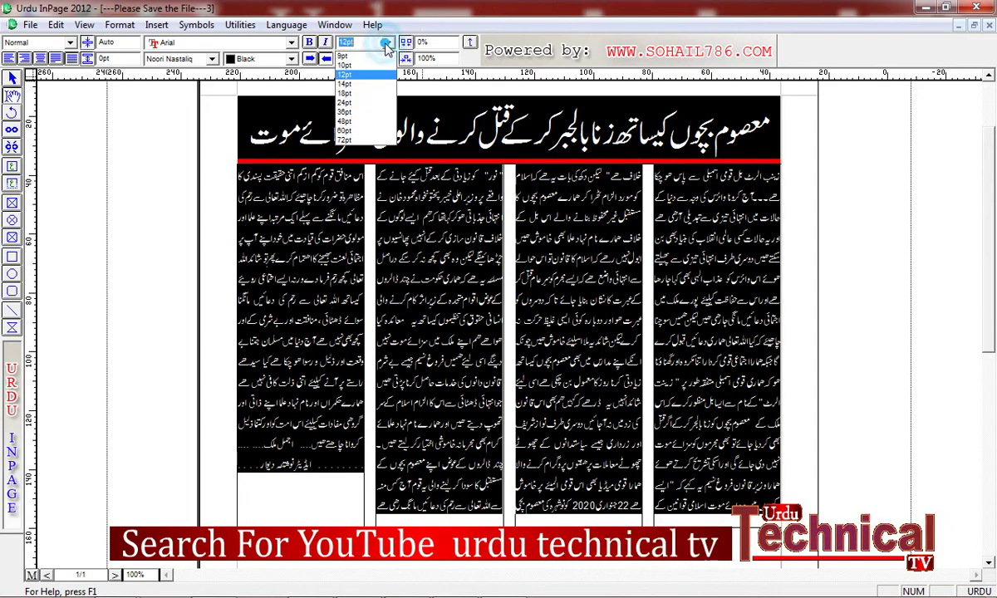
click(344, 90)
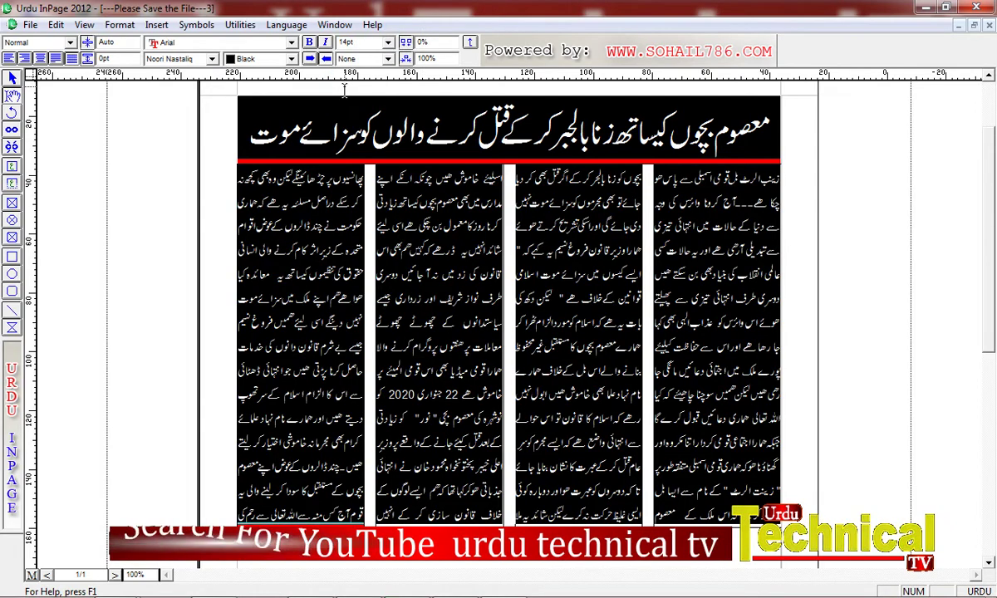
click(388, 42)
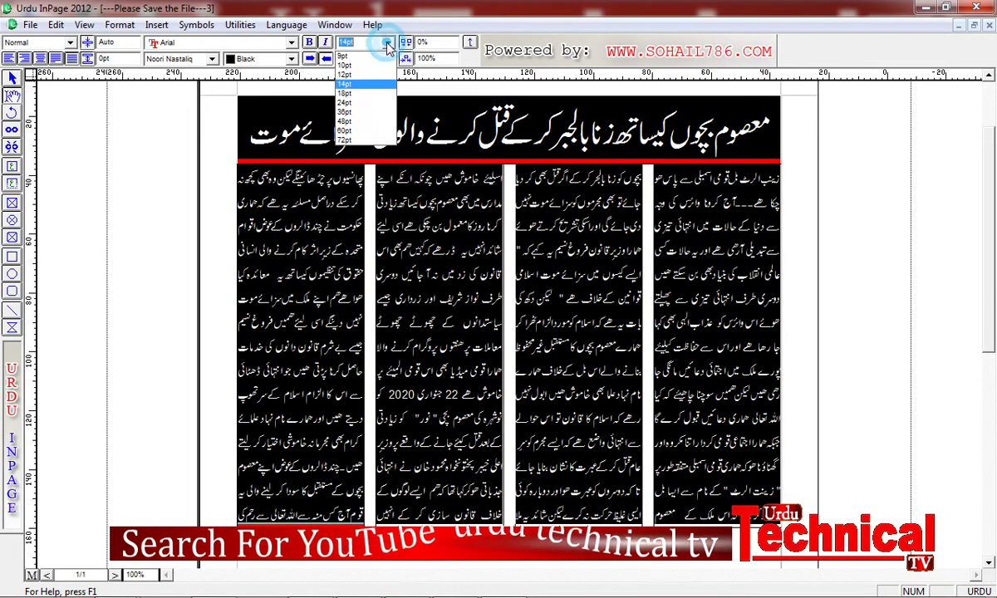
click(349, 92)
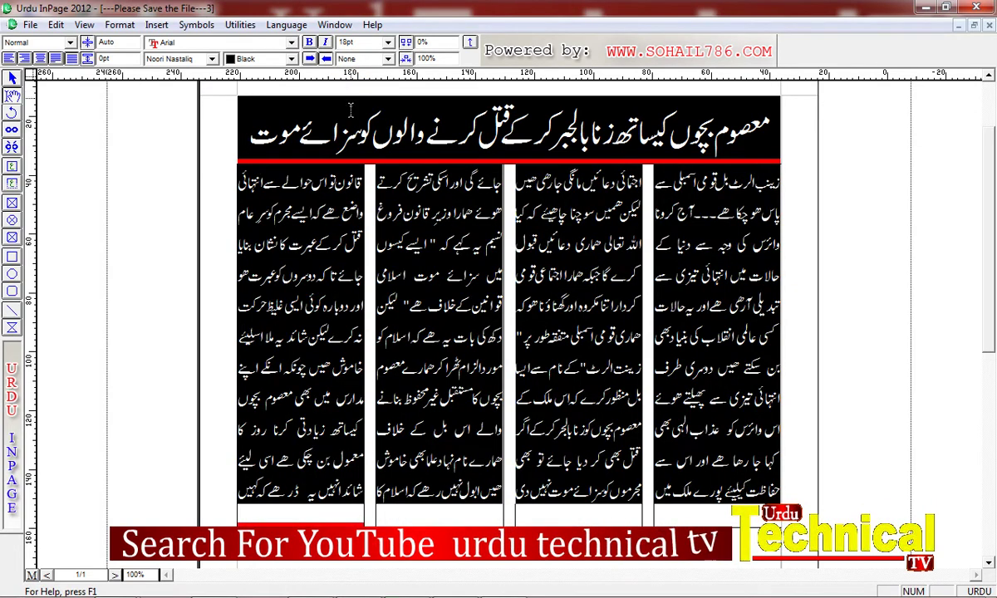
click(335, 195)
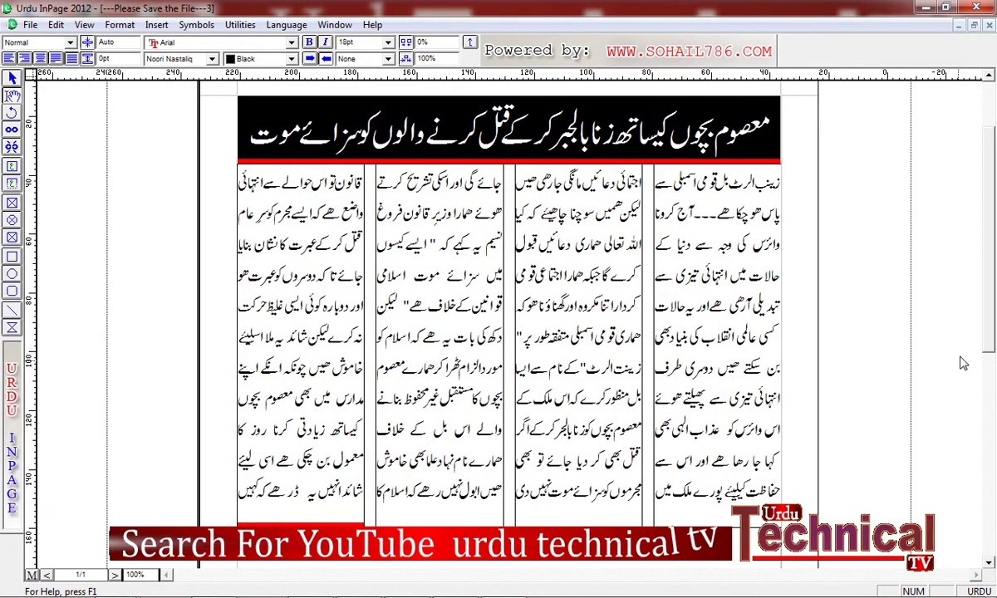
Extend the four-column text box downward to about 186.8 mm high.
click(988, 563)
click(989, 563)
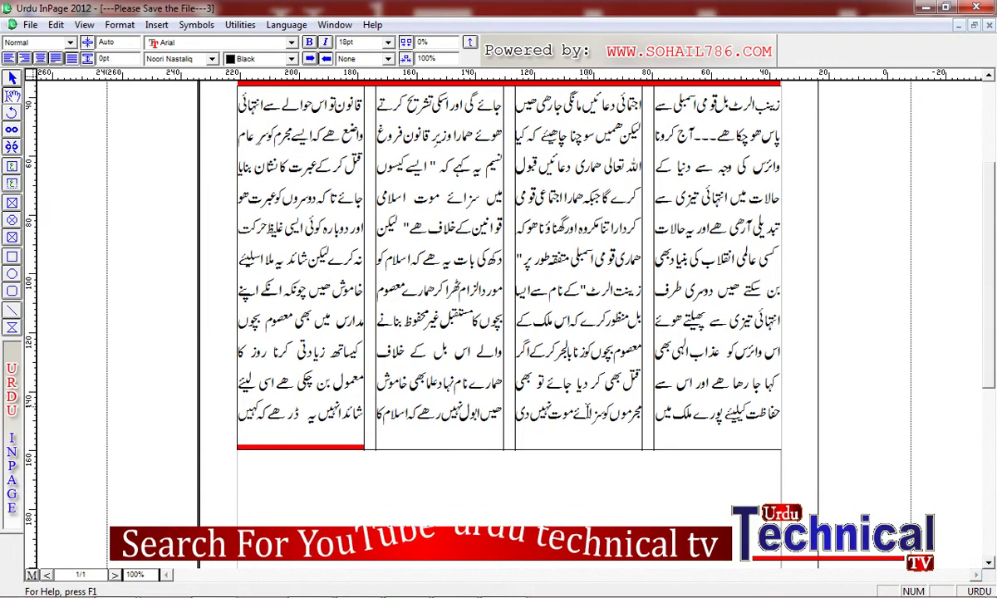
scroll(529, 265, down, 4)
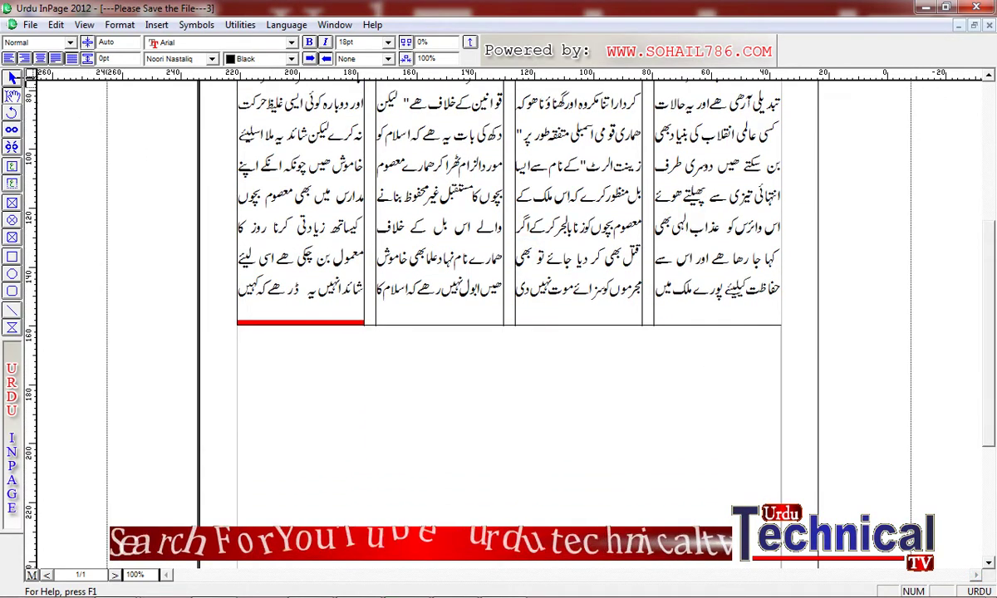
key(Escape)
click(455, 254)
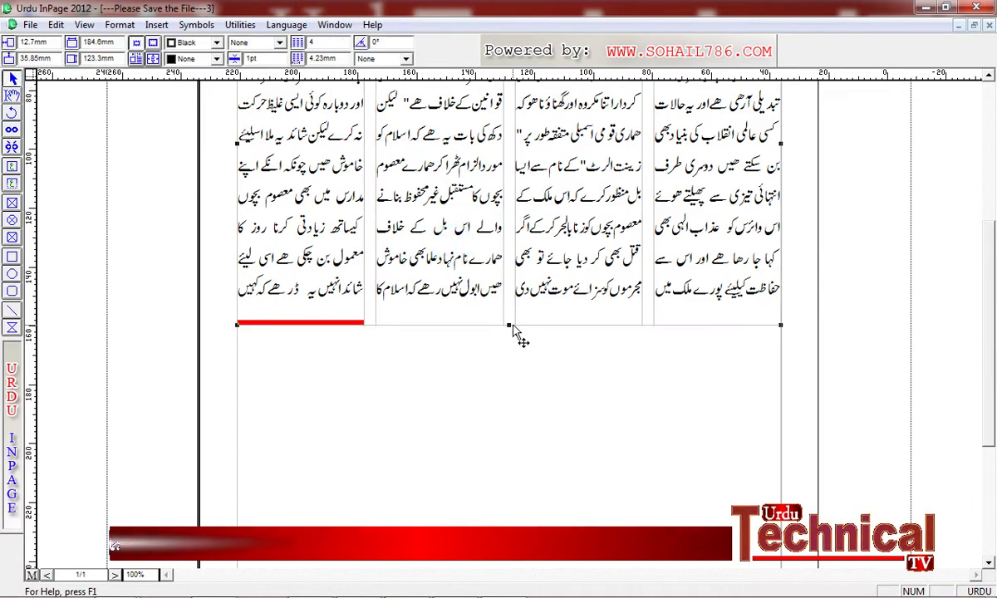
drag(508, 324, 510, 512)
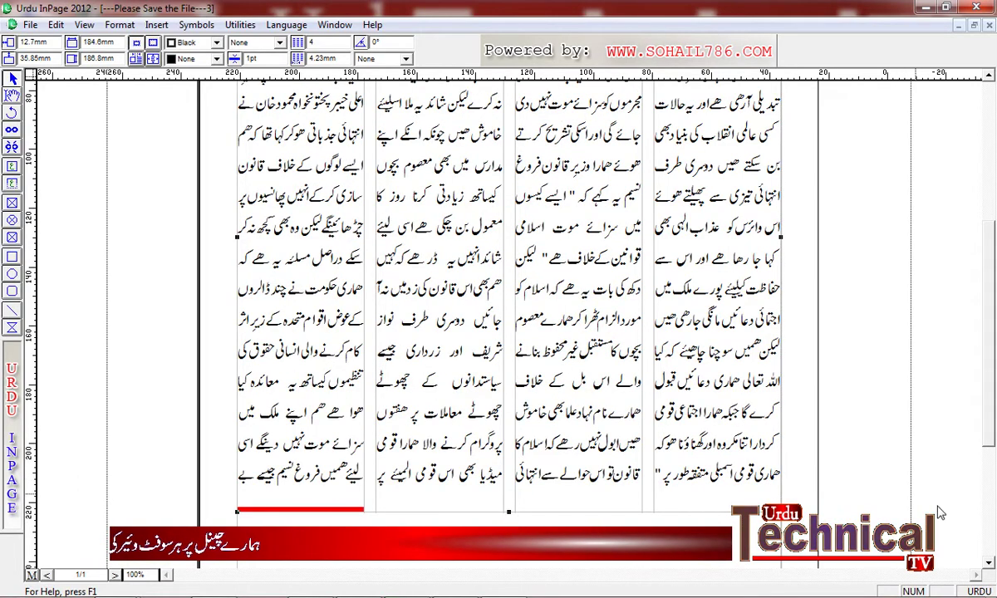
Extend the four-column text box to about 238.1 mm high, ending just above the page's lower margin.
click(989, 565)
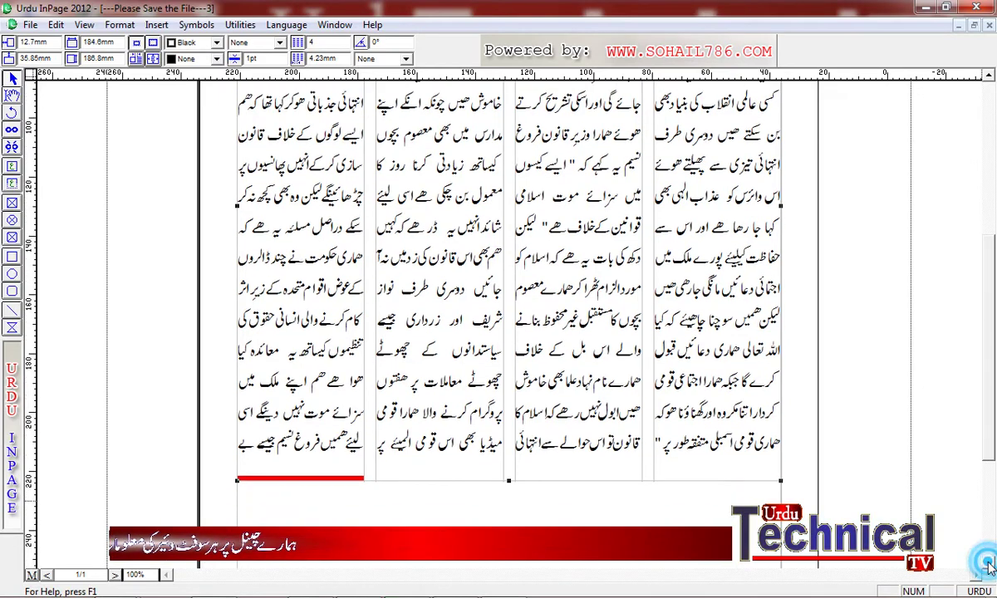
click(989, 565)
click(989, 566)
click(989, 565)
click(989, 565)
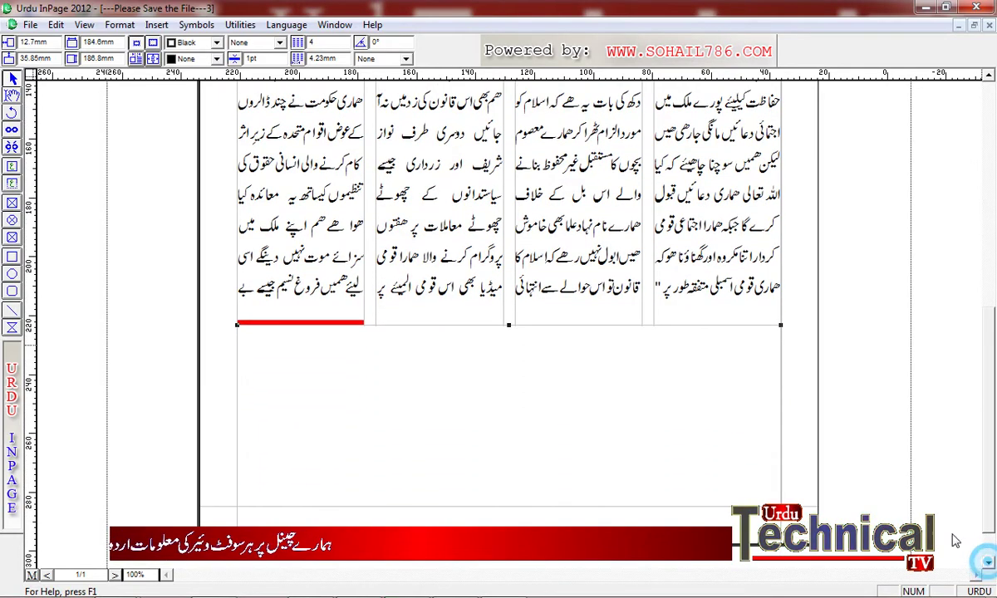
drag(510, 326, 509, 496)
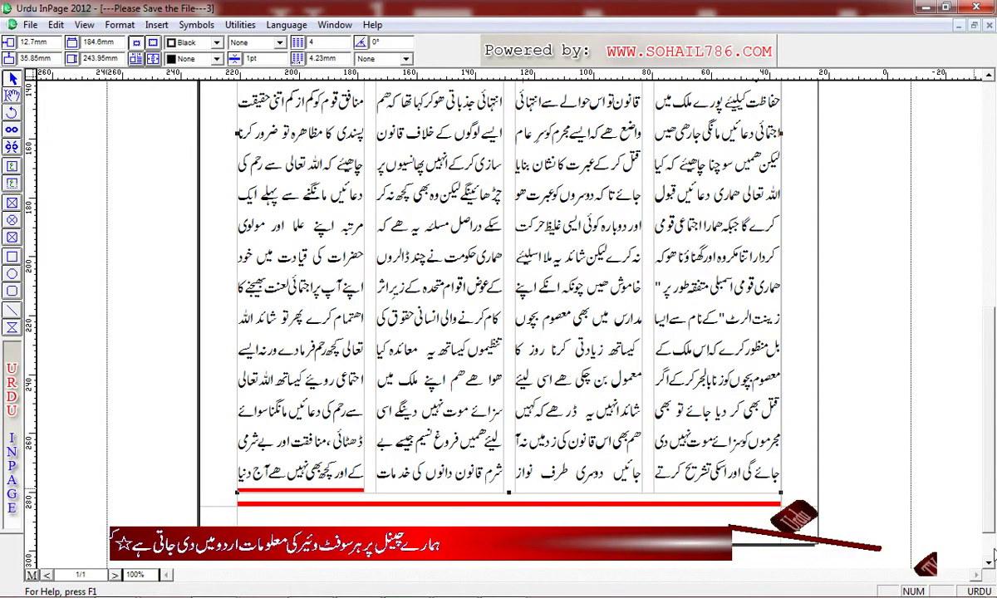
click(988, 563)
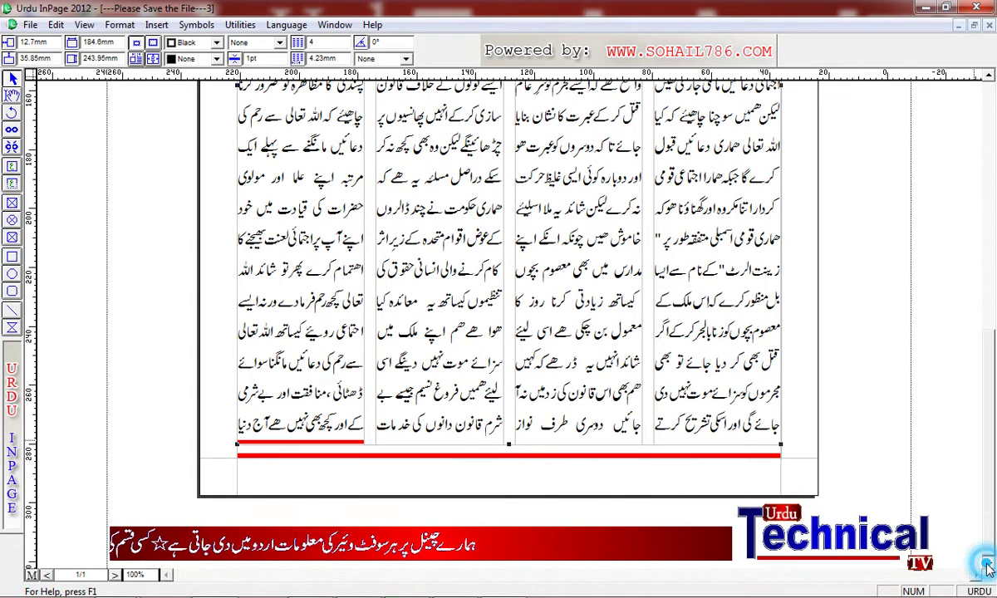
mouse_move(509, 444)
mouse_down()
mouse_move(510, 480)
mouse_move(508, 427)
mouse_up()
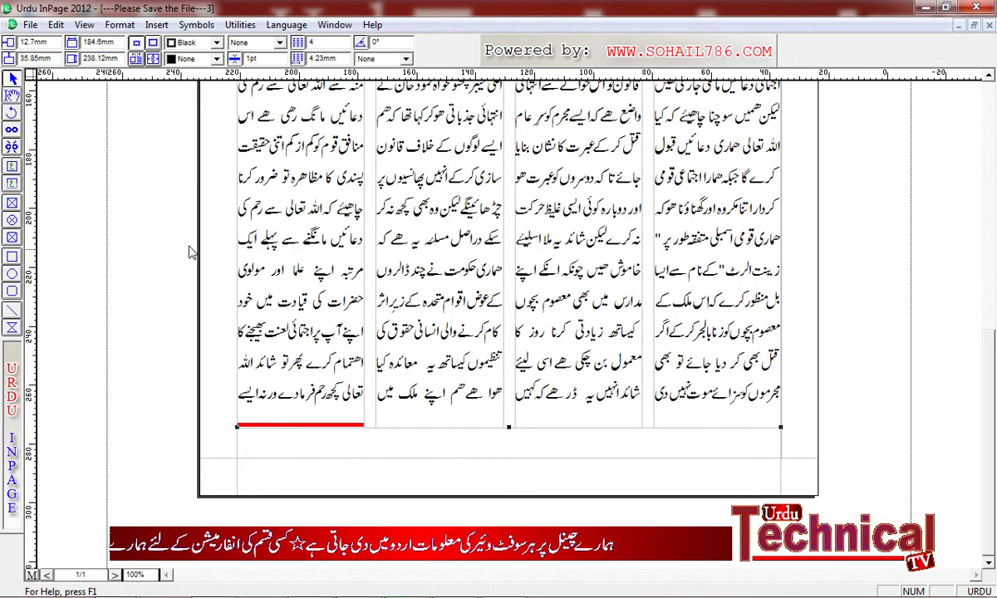
Set the font size of all the article text in the four columns to 14 pt.
click(12, 95)
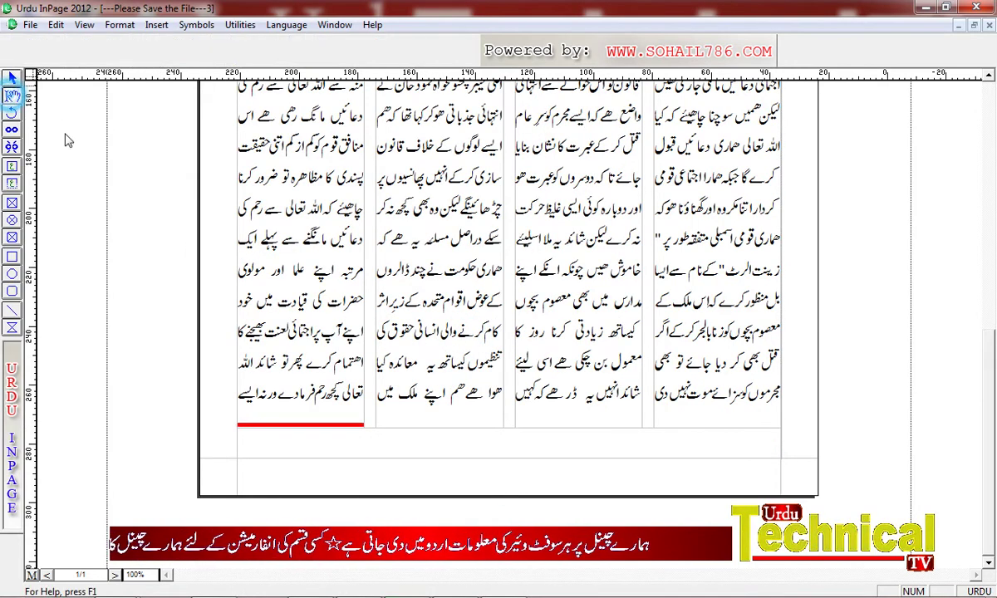
click(267, 217)
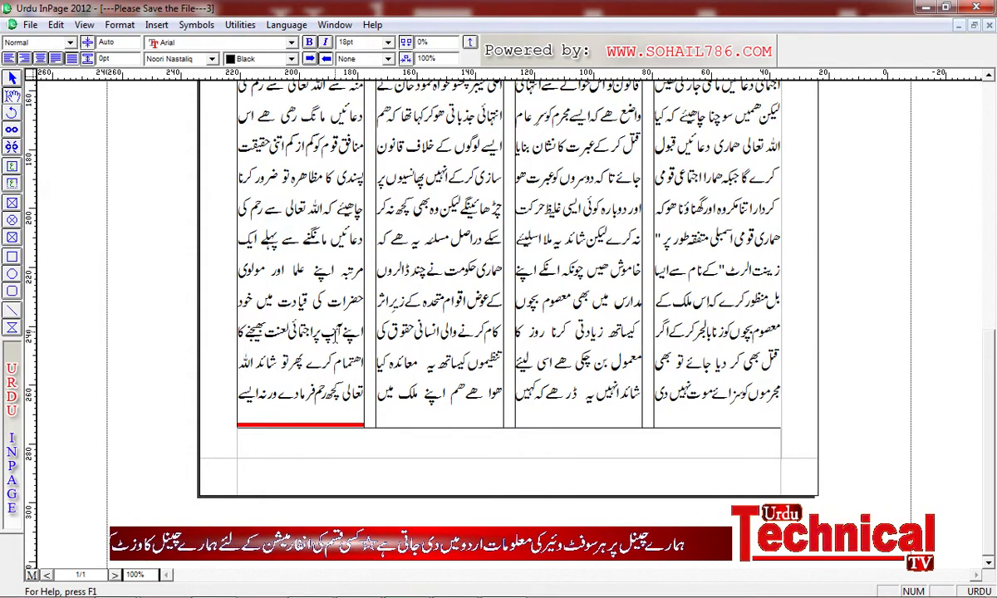
key(ctrl+a)
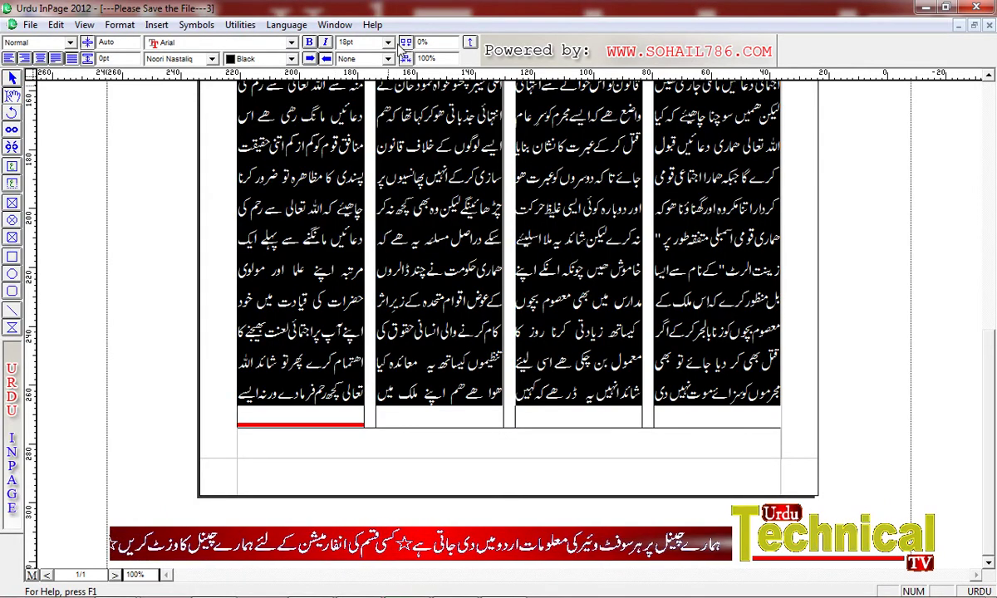
click(387, 43)
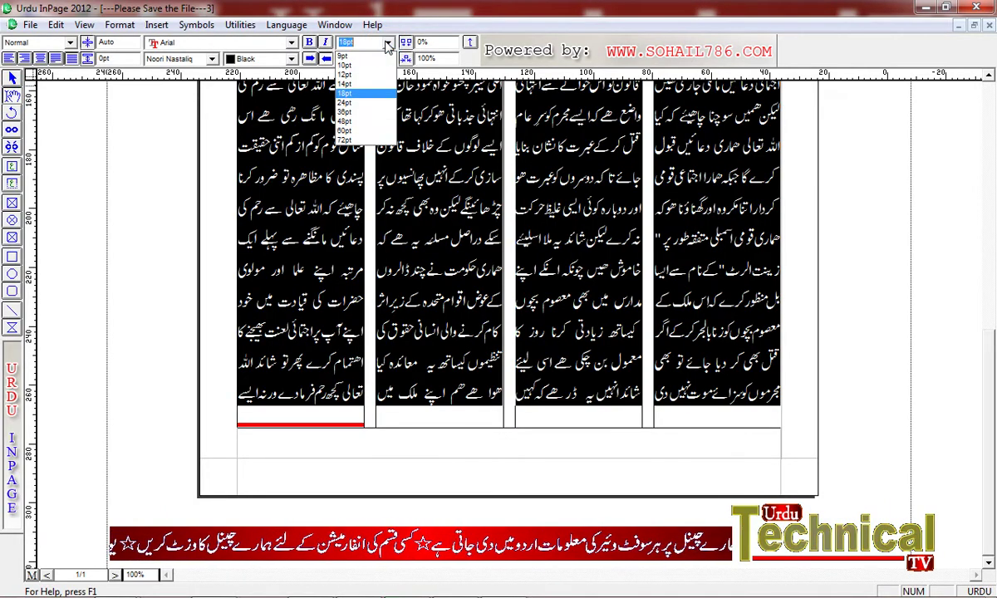
click(348, 90)
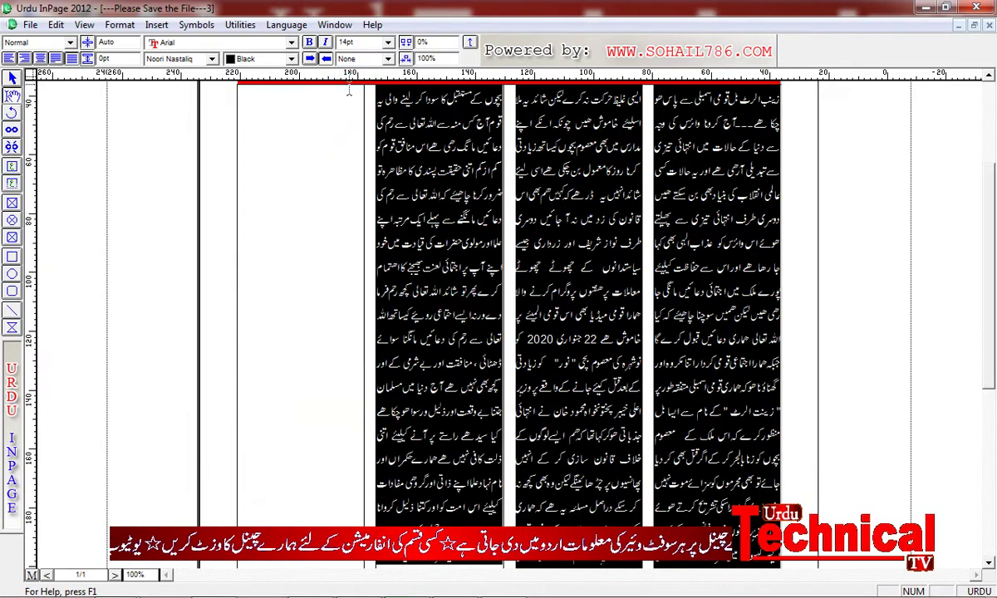
click(435, 249)
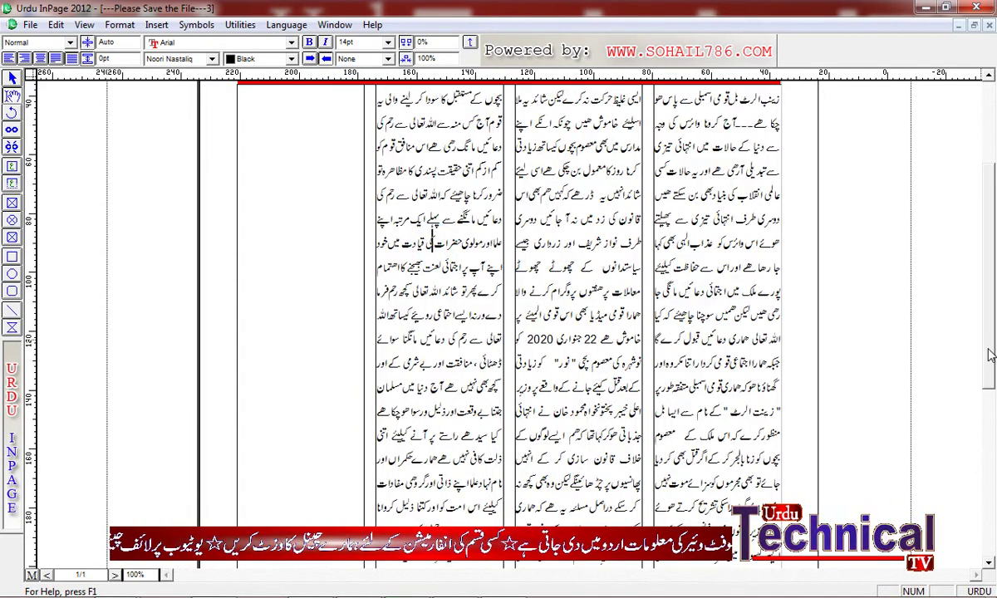
Shorten the four-column text box from its lower edge to about 163.8 mm high, just enough for the text to fill all four columns.
mouse_move(989, 355)
mouse_down()
mouse_move(986, 277)
mouse_move(993, 353)
mouse_up()
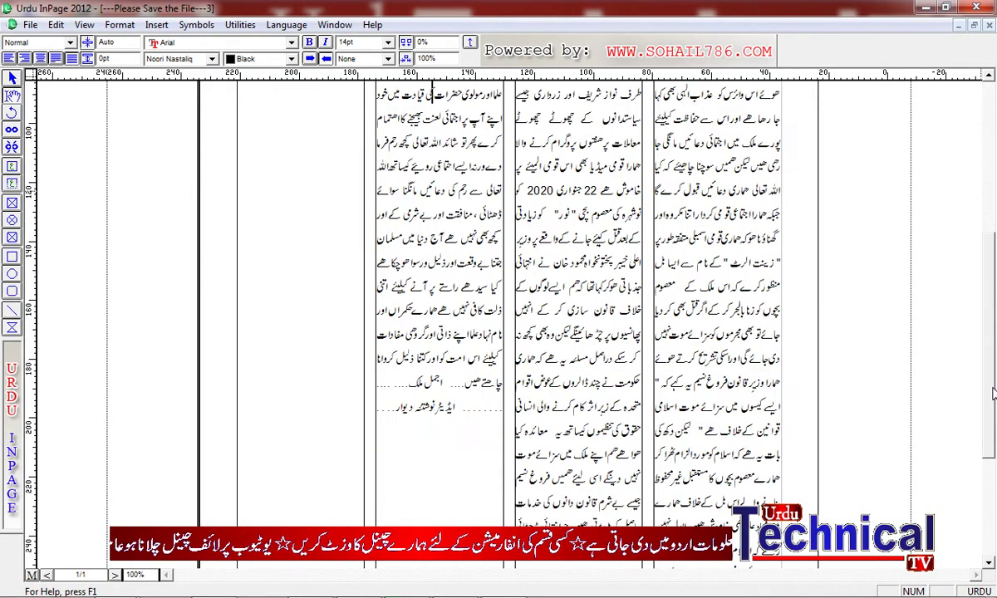
scroll(985, 396, down, 3)
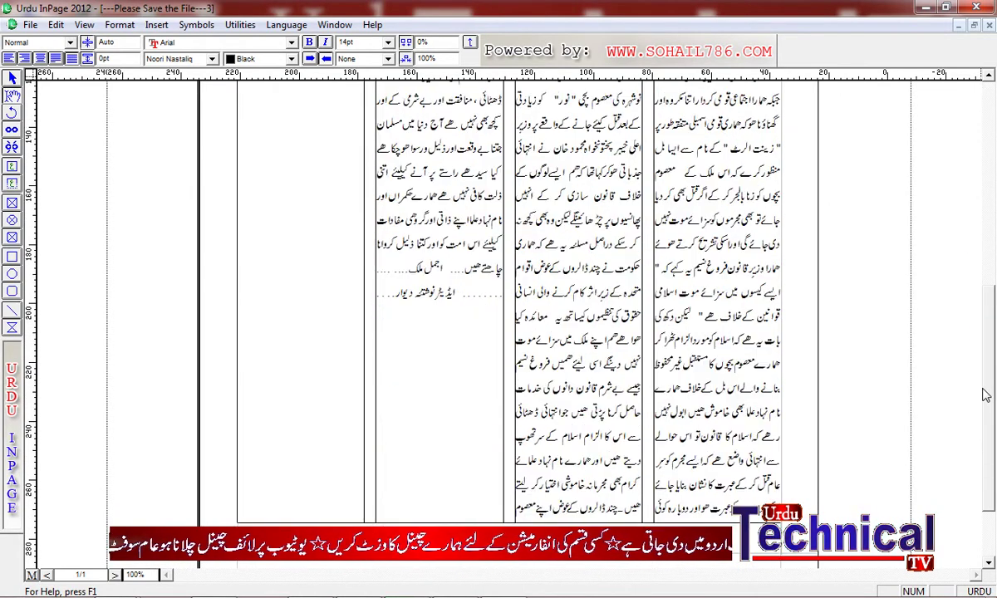
scroll(985, 391, down, 3)
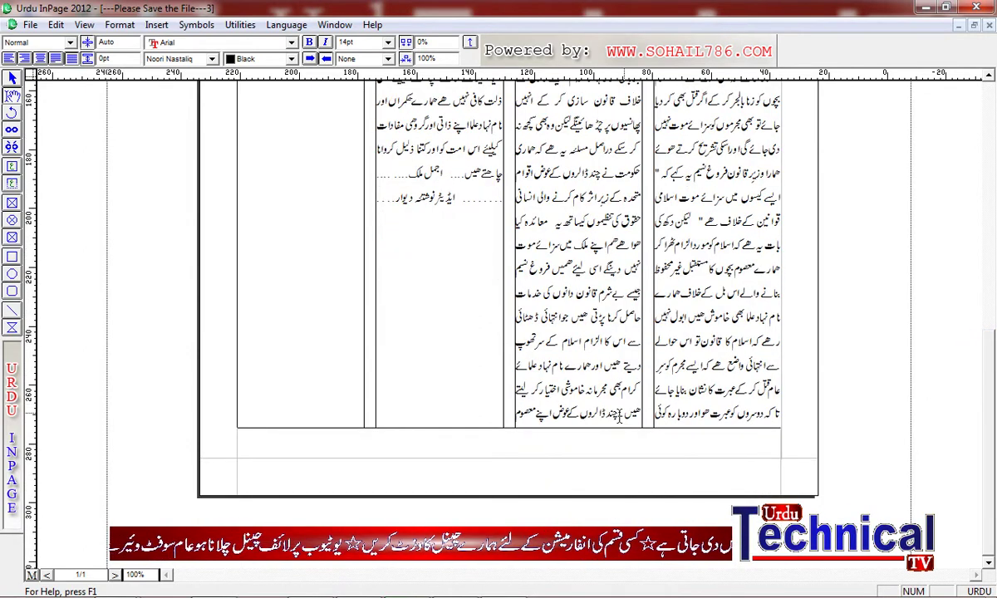
click(13, 78)
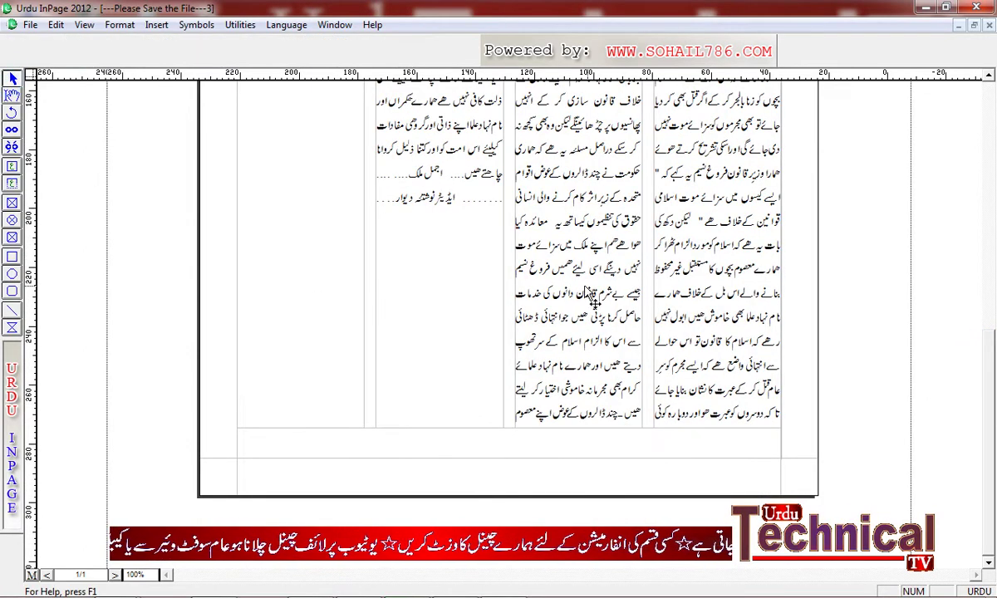
click(551, 277)
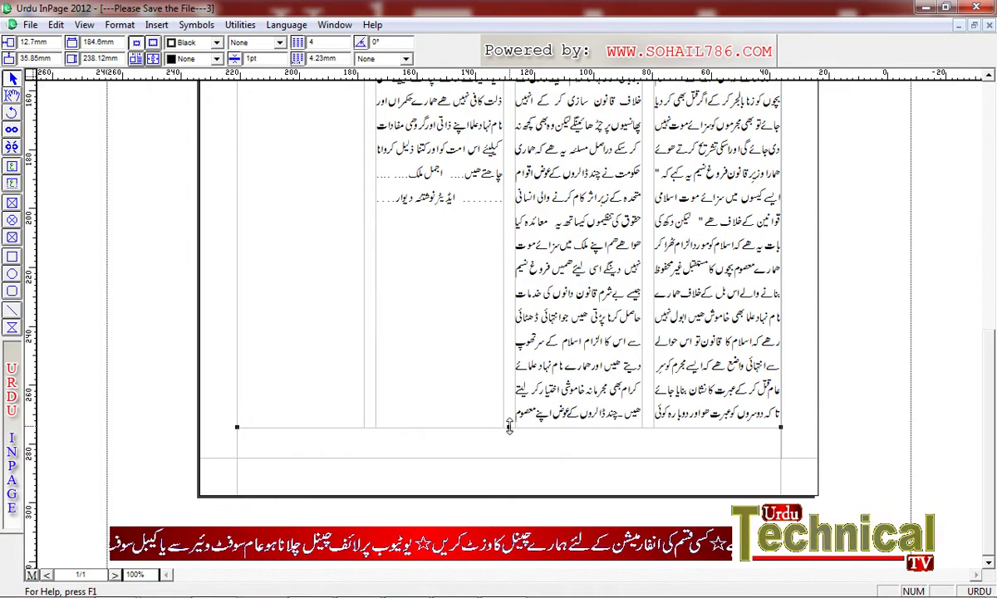
drag(509, 427, 505, 293)
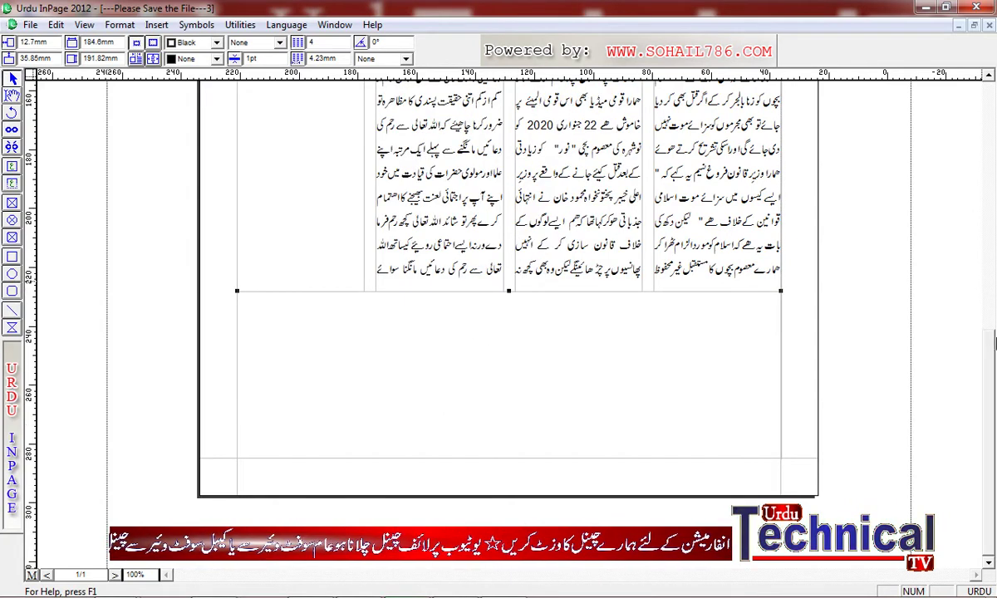
drag(992, 363, 991, 274)
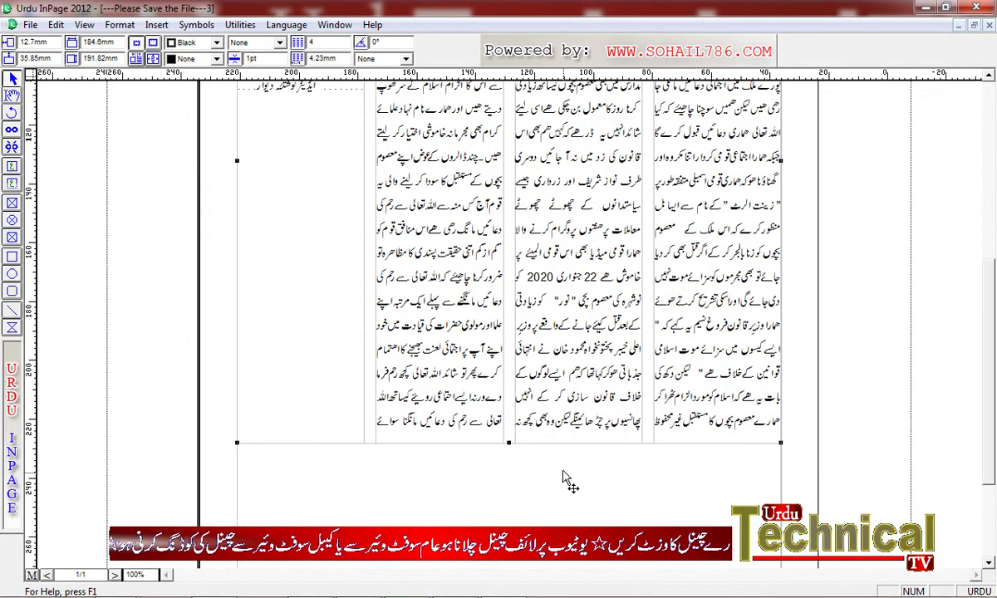
drag(509, 441, 508, 360)
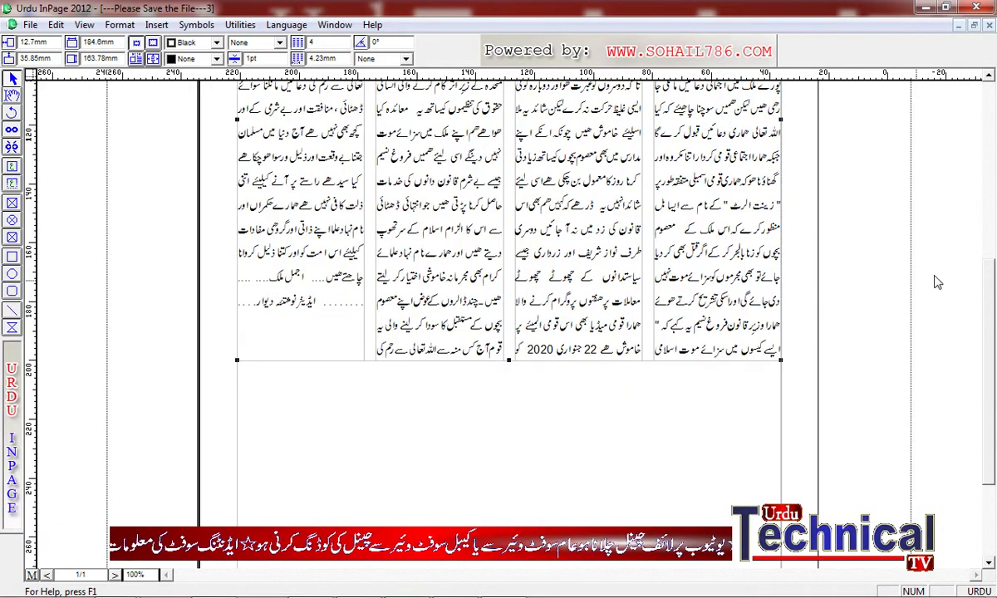
click(989, 76)
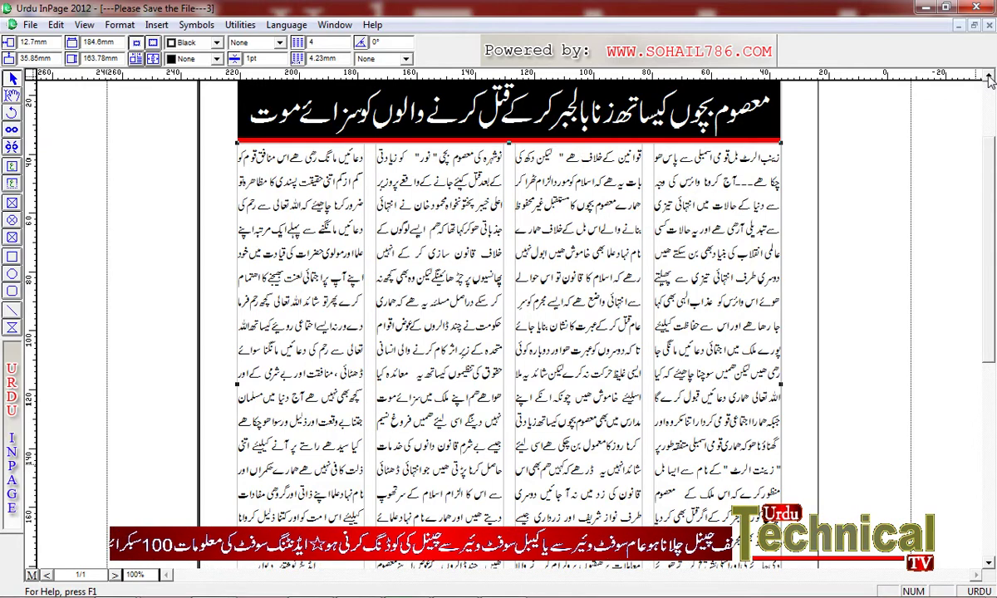
click(990, 78)
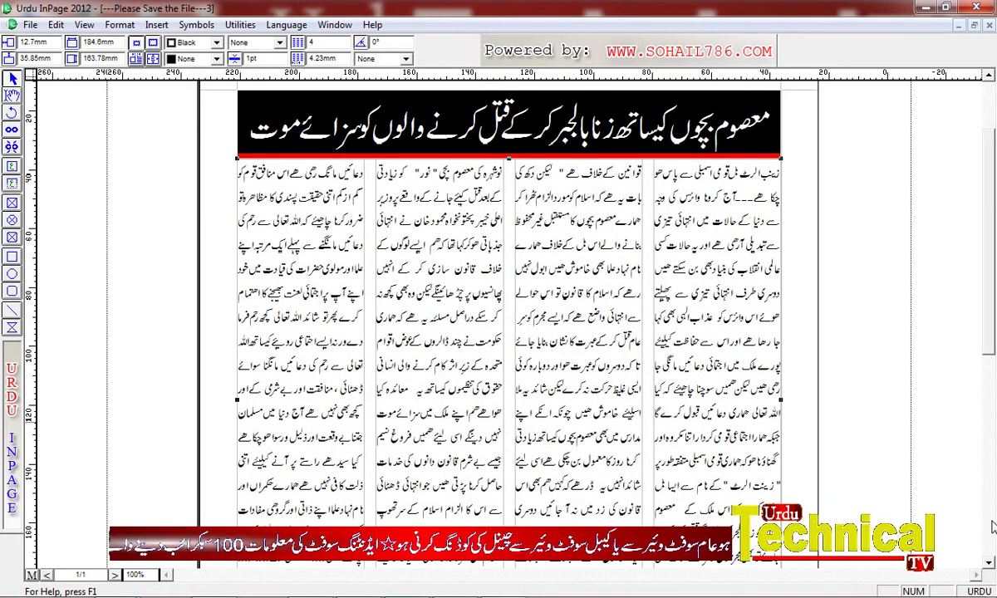
Copy the four-column article text box.
click(990, 566)
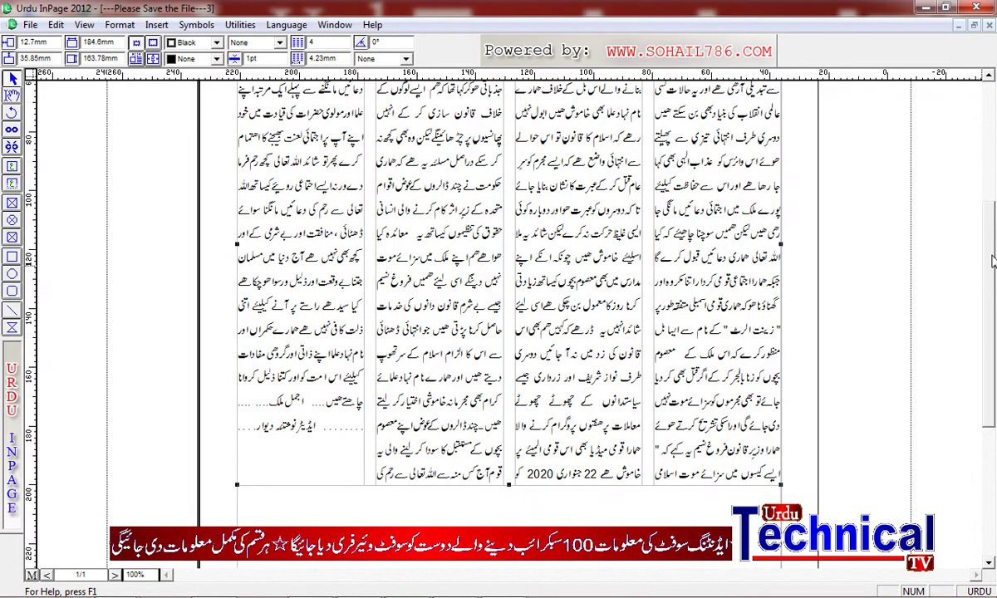
scroll(991, 214, up, 3)
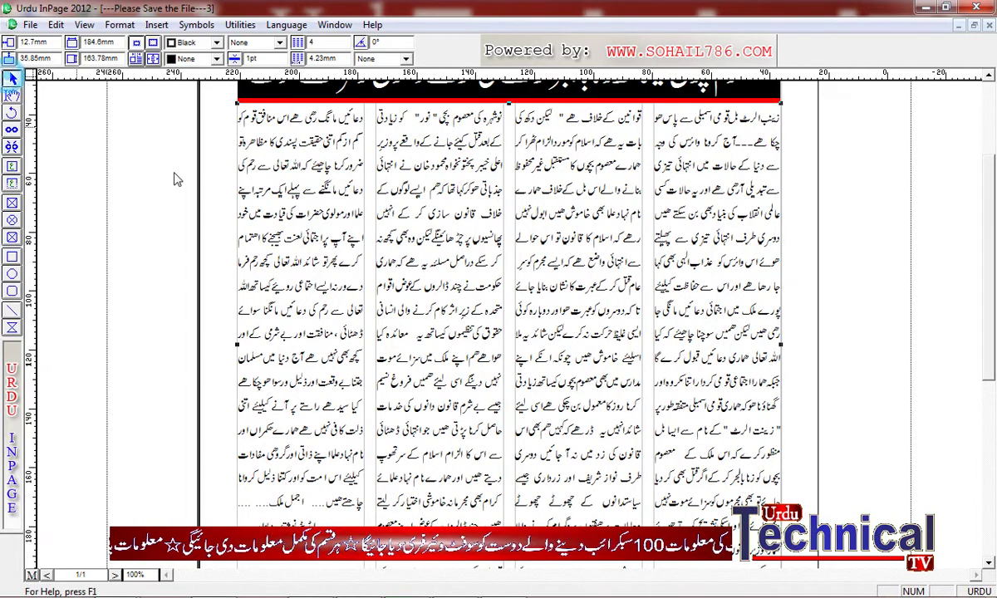
right_click(326, 187)
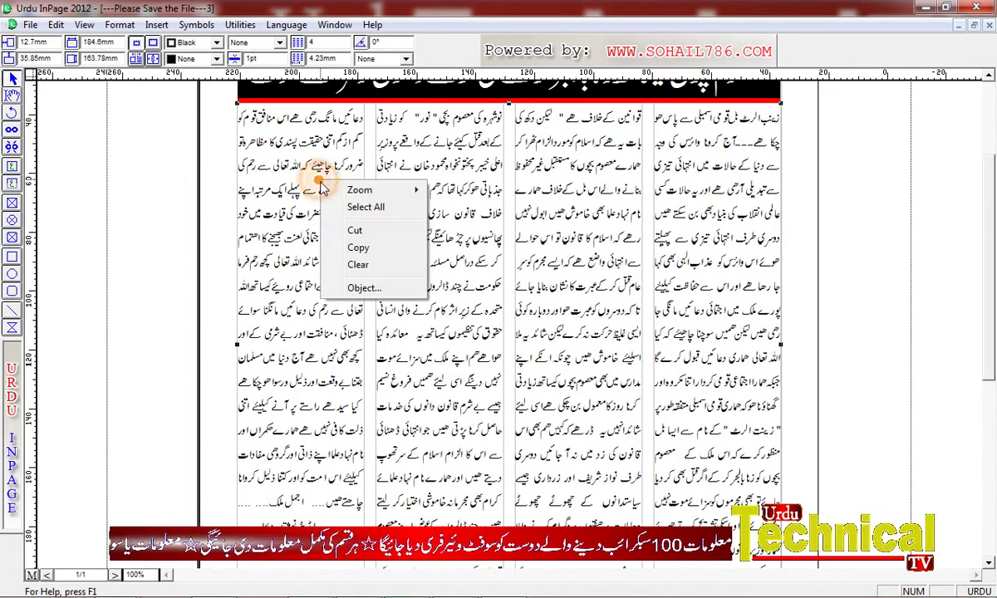
click(369, 250)
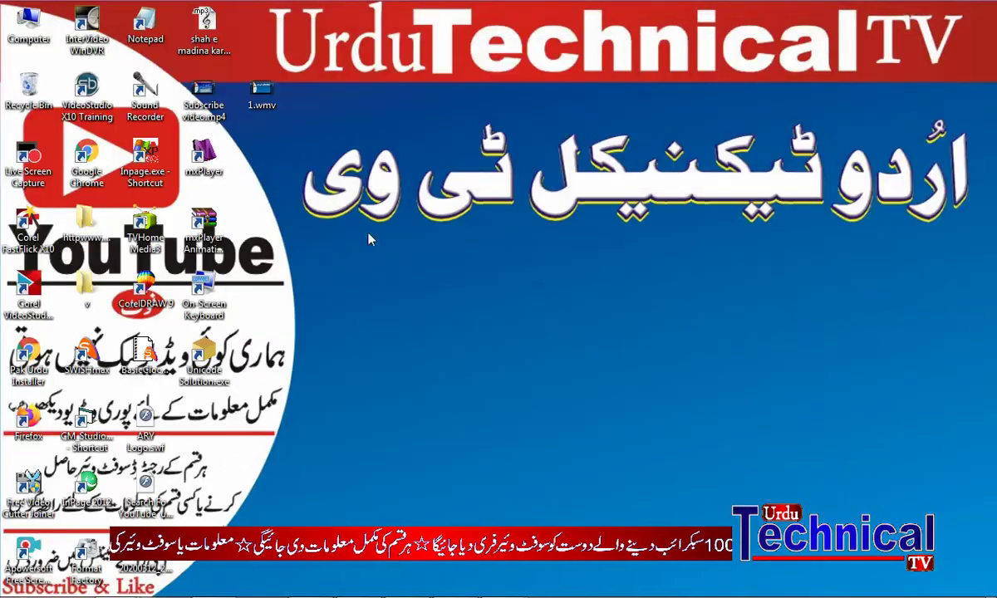
Switch to CorelDRAW 9, start a new graphic and paste the copied four-column text into it.
double_click(145, 288)
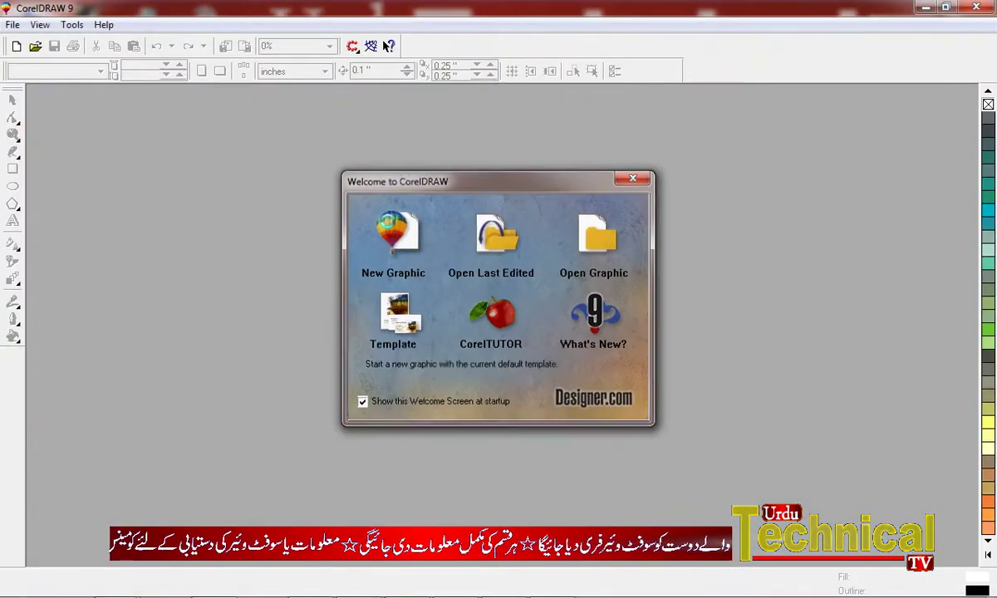
click(394, 223)
right_click(396, 204)
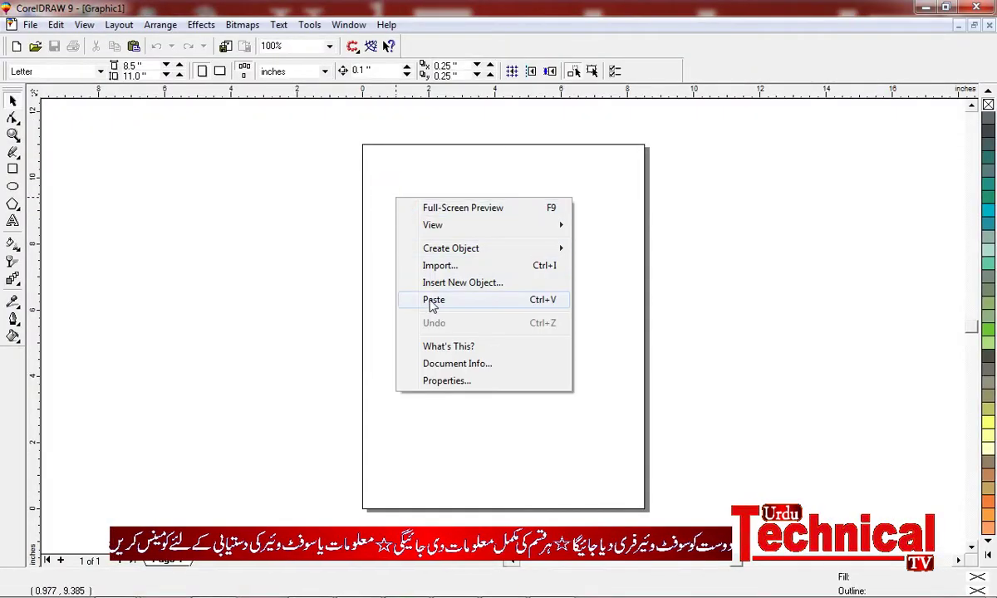
click(428, 298)
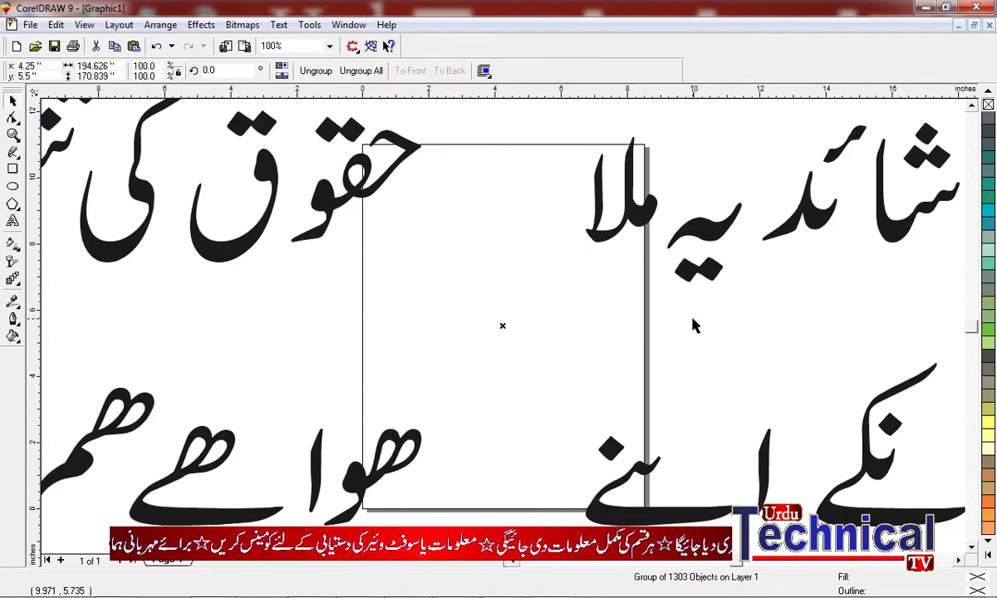
Scale the pasted text group down to about 20.9 × 18.4 inches and move it level with the page.
key(F3)
key(F3)
key(F3)
key(F3)
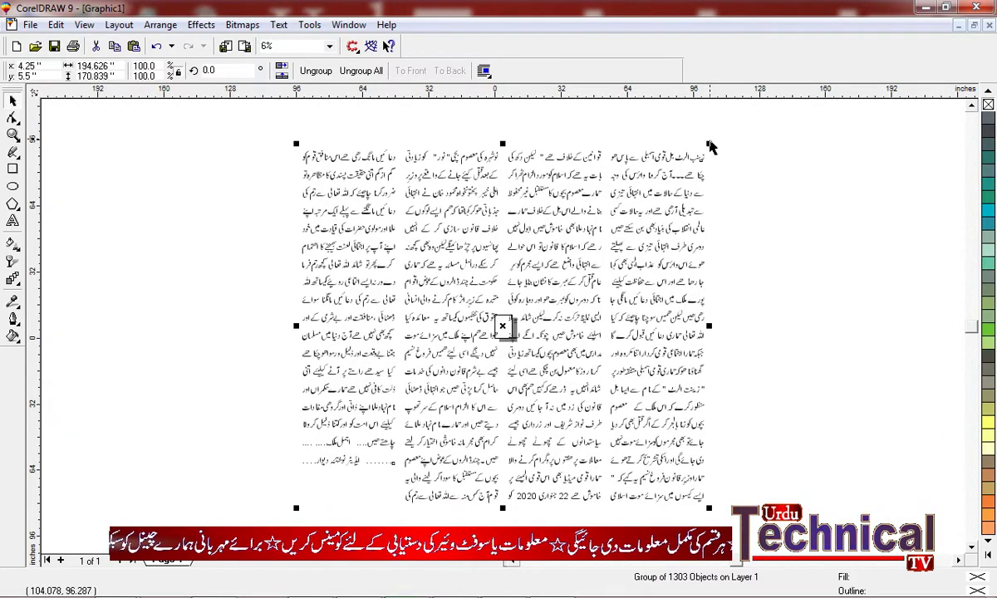
drag(708, 142, 349, 462)
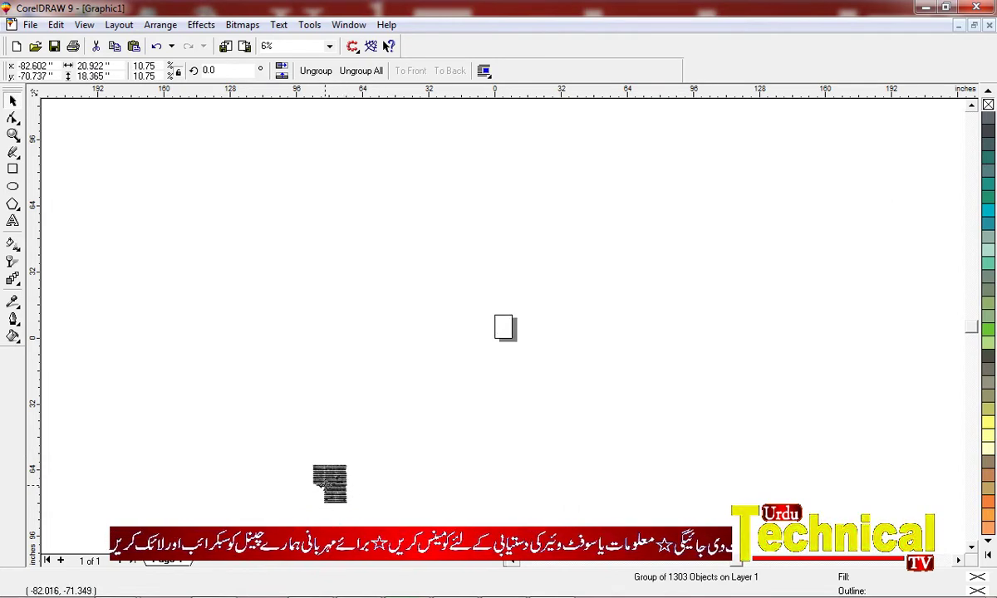
click(323, 482)
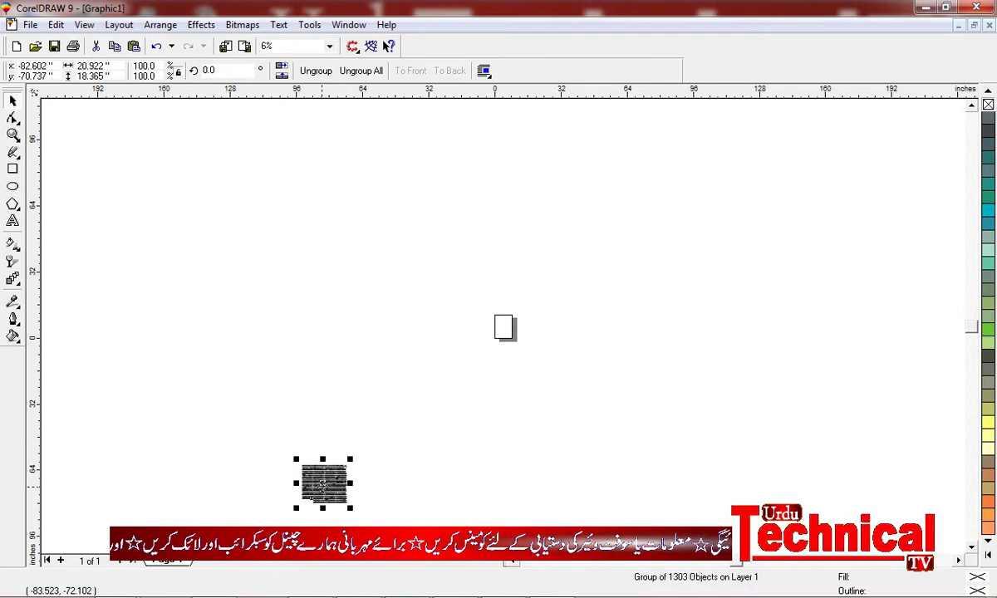
drag(324, 482, 375, 324)
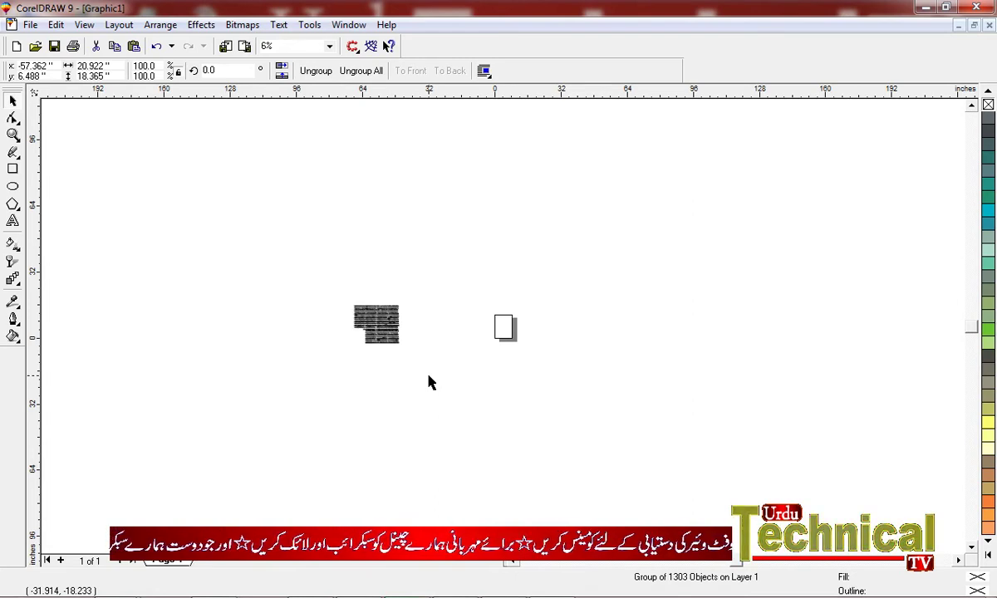
Scale the text group down to about 12.3 × 10.8 inches and move it onto the page.
key(F2)
drag(334, 289, 431, 373)
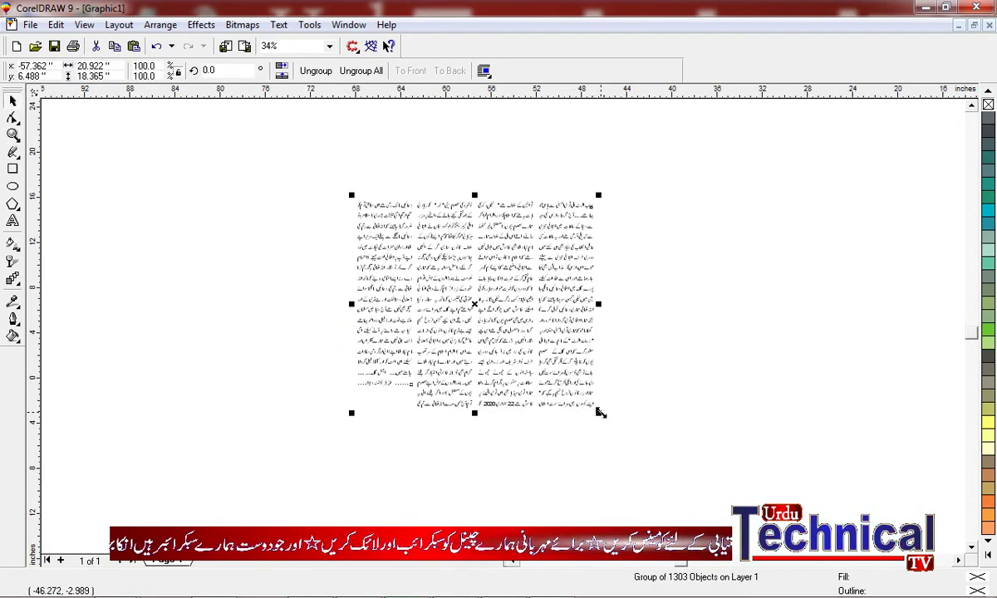
drag(598, 413, 505, 379)
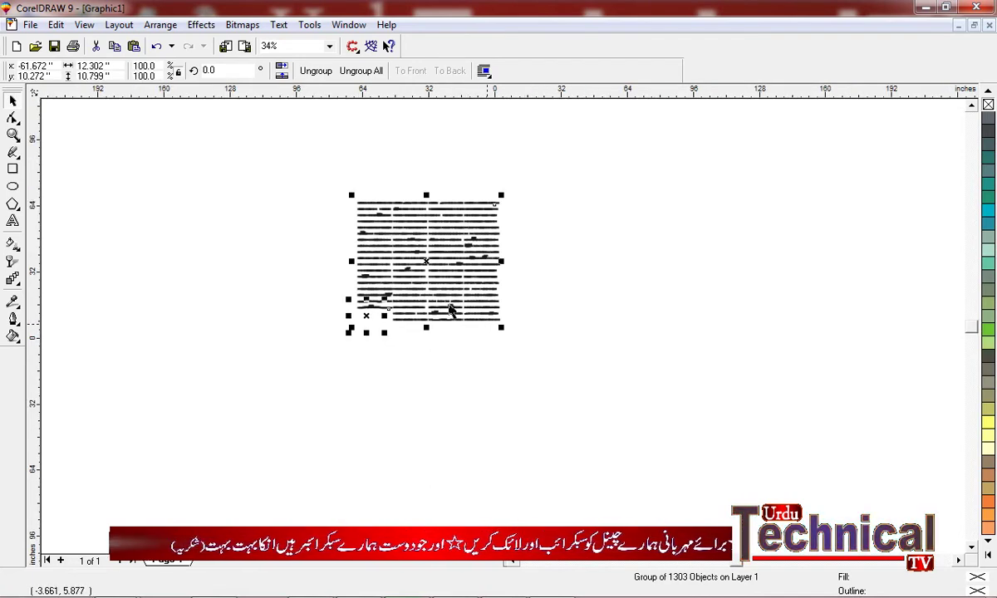
key(F3)
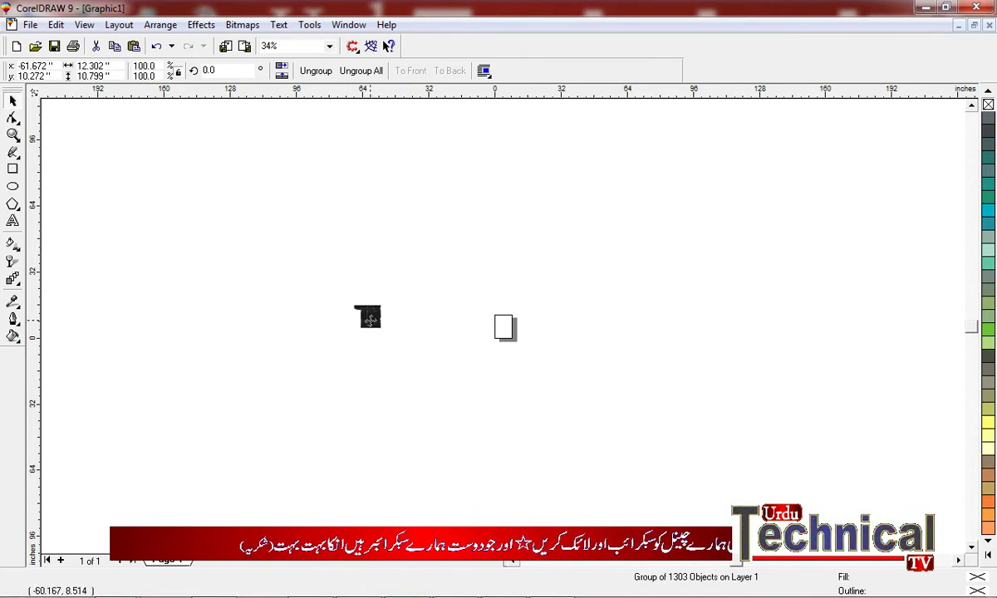
drag(364, 318, 506, 325)
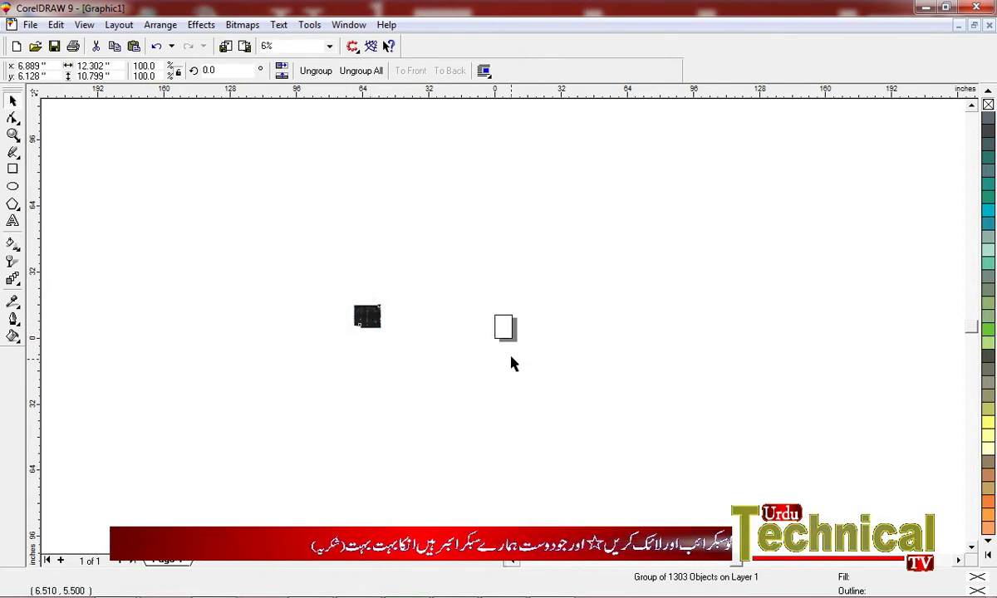
drag(488, 308, 488, 308)
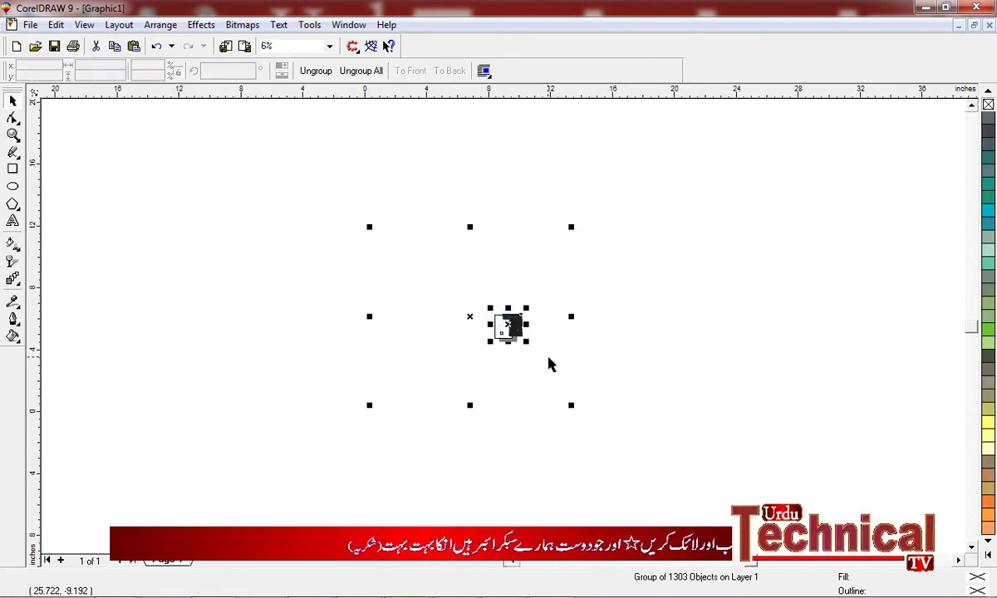
Scale the text group to about 7.8 × 6.8 inches and place it within the page edges, leaving room above it.
key(shift+F2)
drag(571, 407, 502, 360)
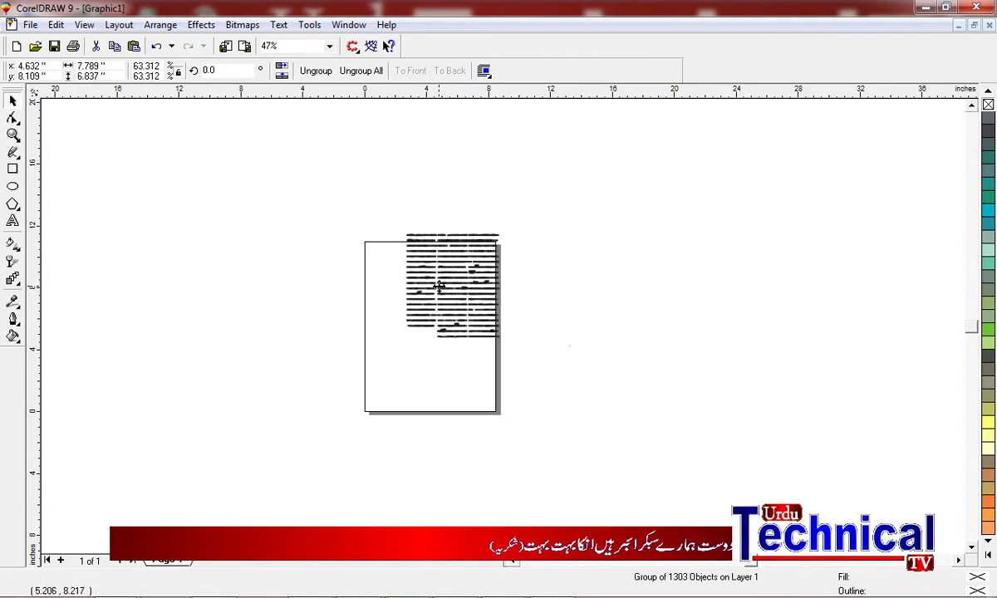
drag(437, 286, 432, 330)
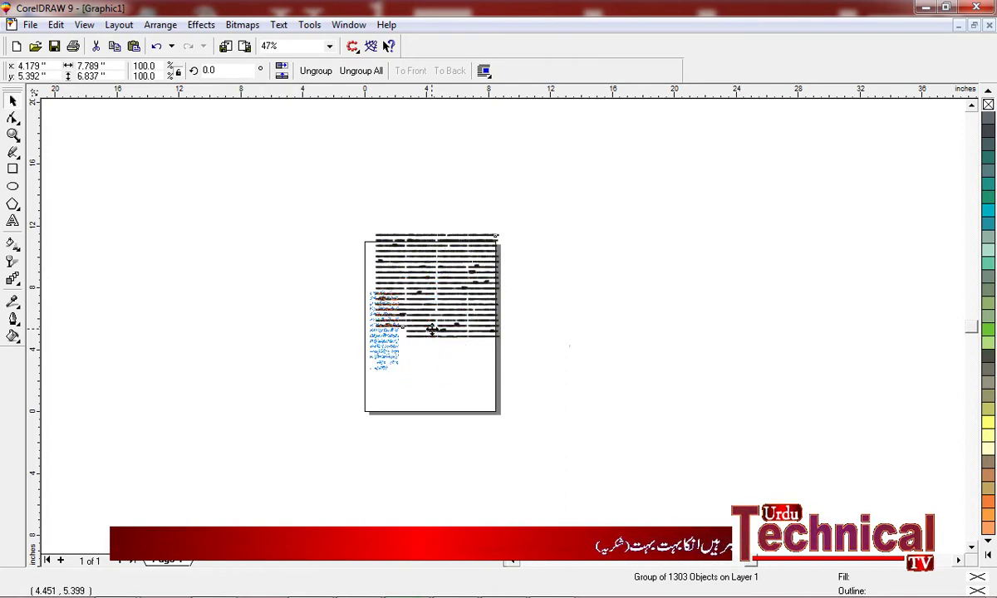
click(553, 322)
key(F2)
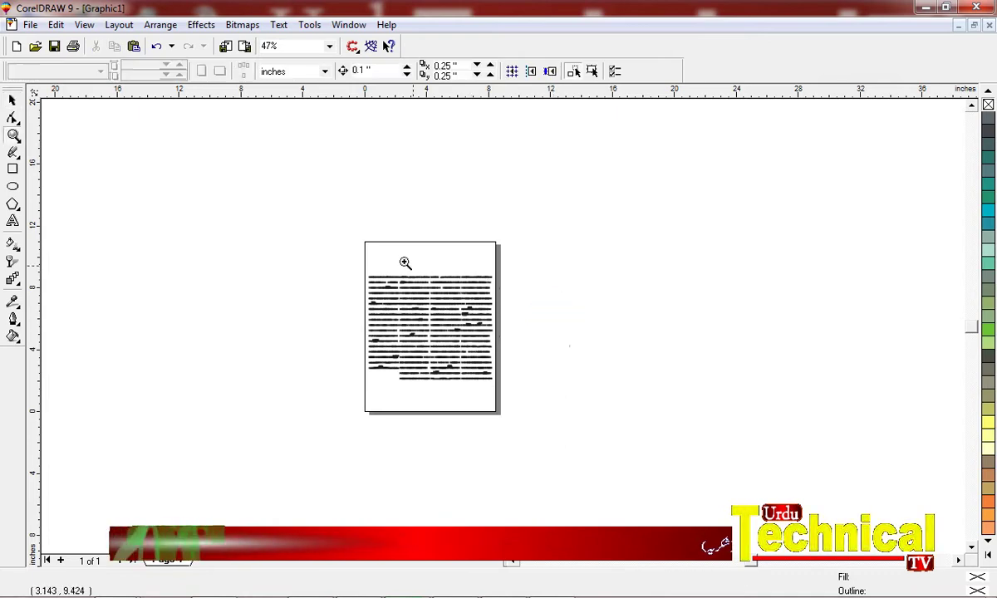
drag(348, 230, 551, 419)
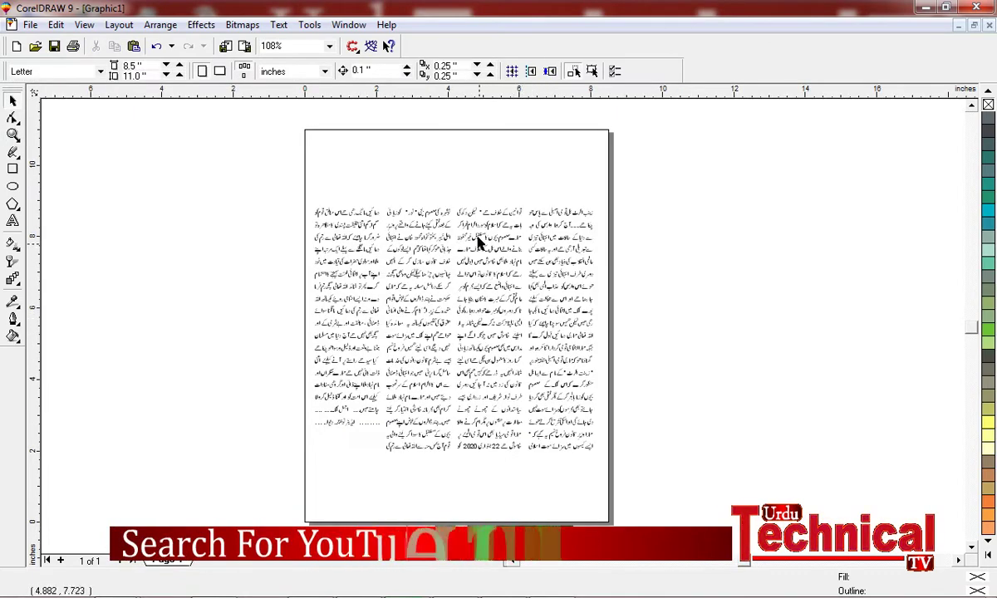
Ungroup the four-column text on the page into its separate objects and deselect it.
click(468, 219)
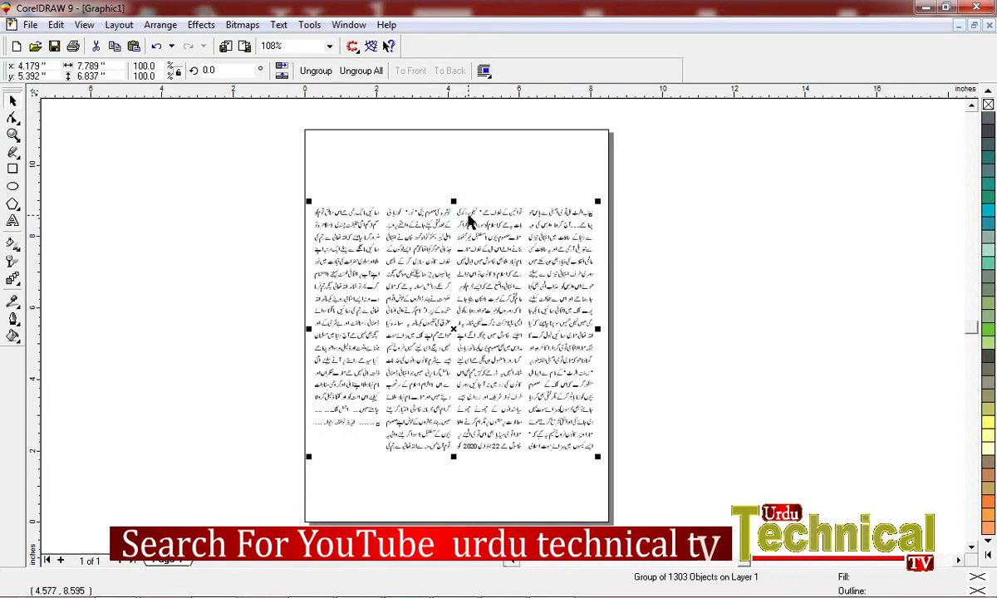
click(468, 221)
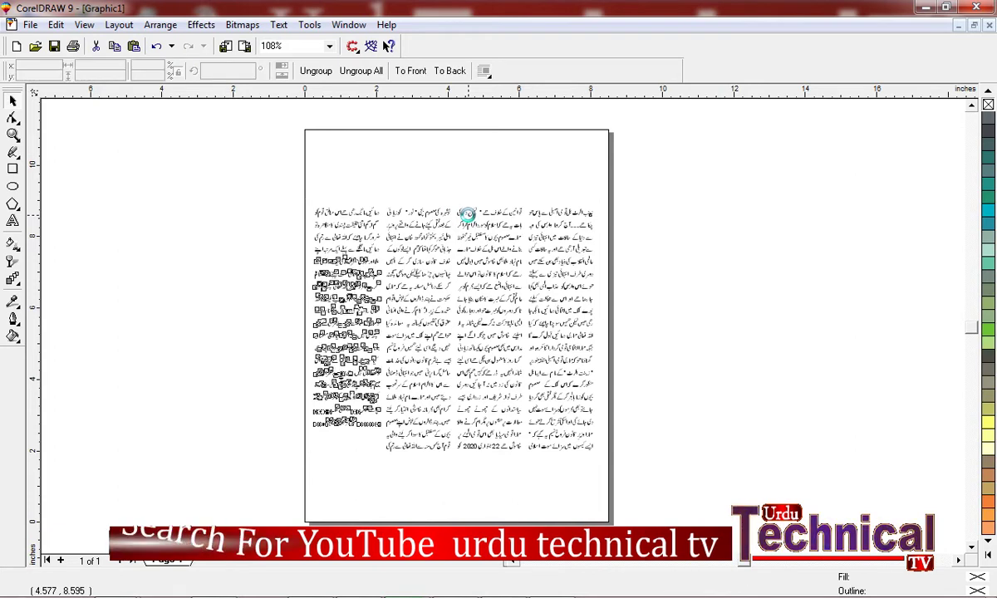
click(554, 221)
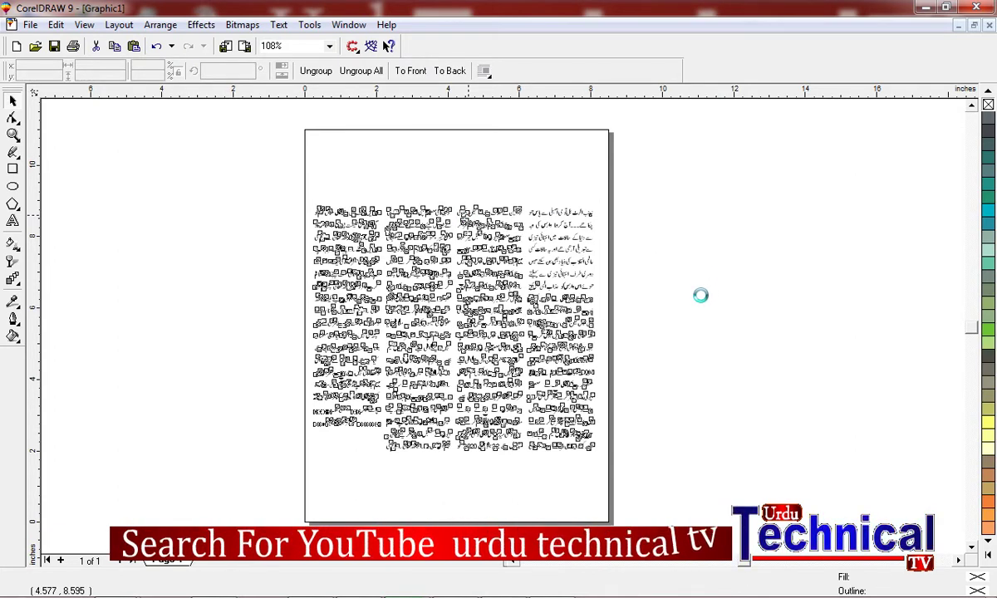
click(655, 272)
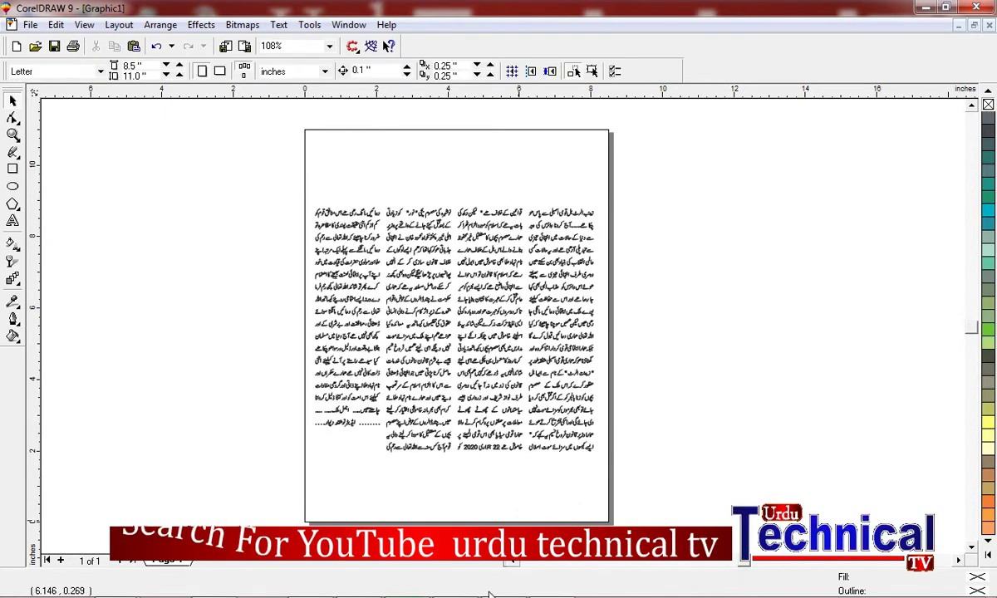
Switch back to InPage and copy the black headline box above the article.
mouse_move(503, 584)
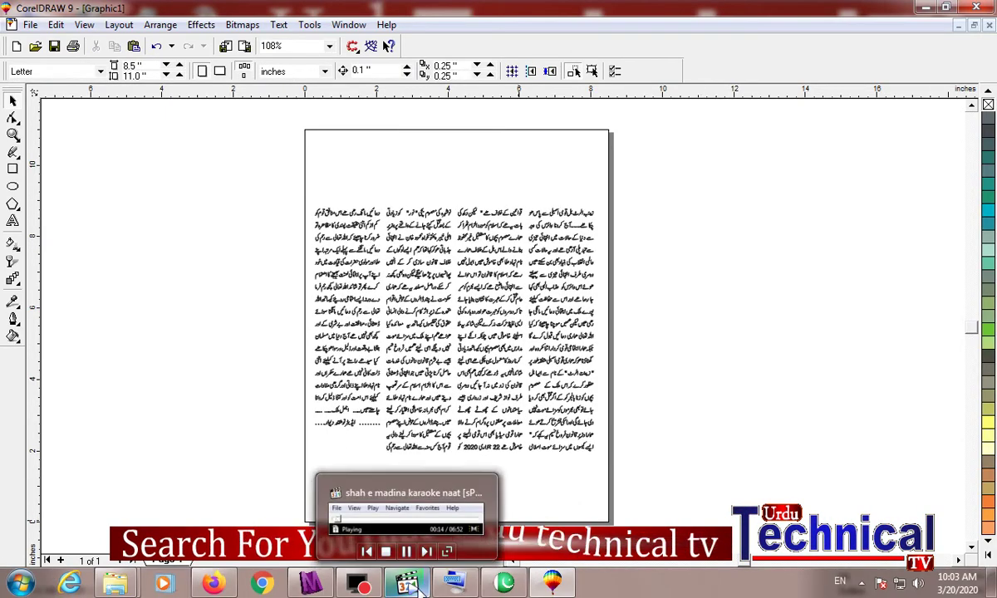
click(453, 411)
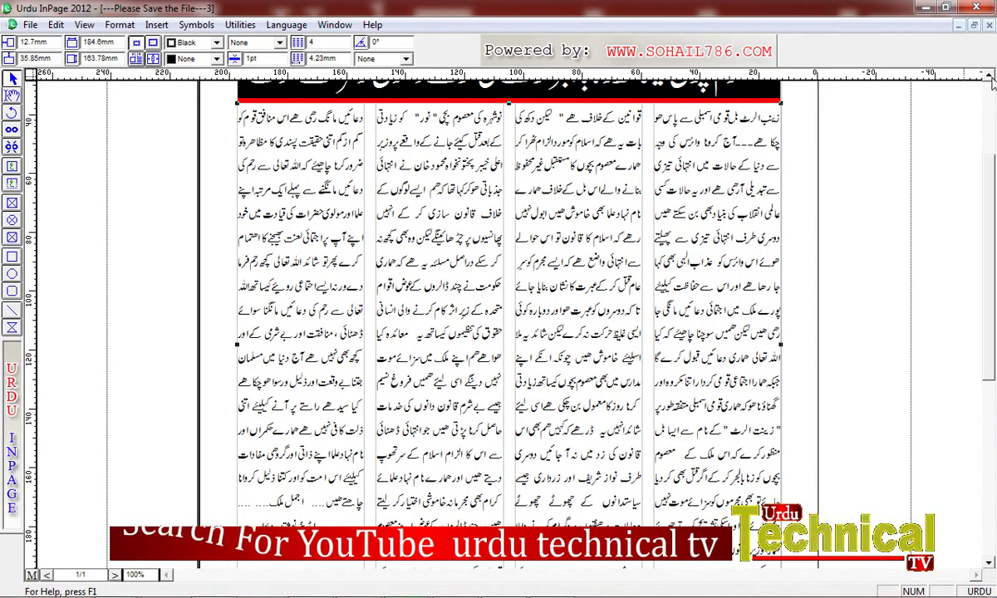
scroll(992, 78, up, 3)
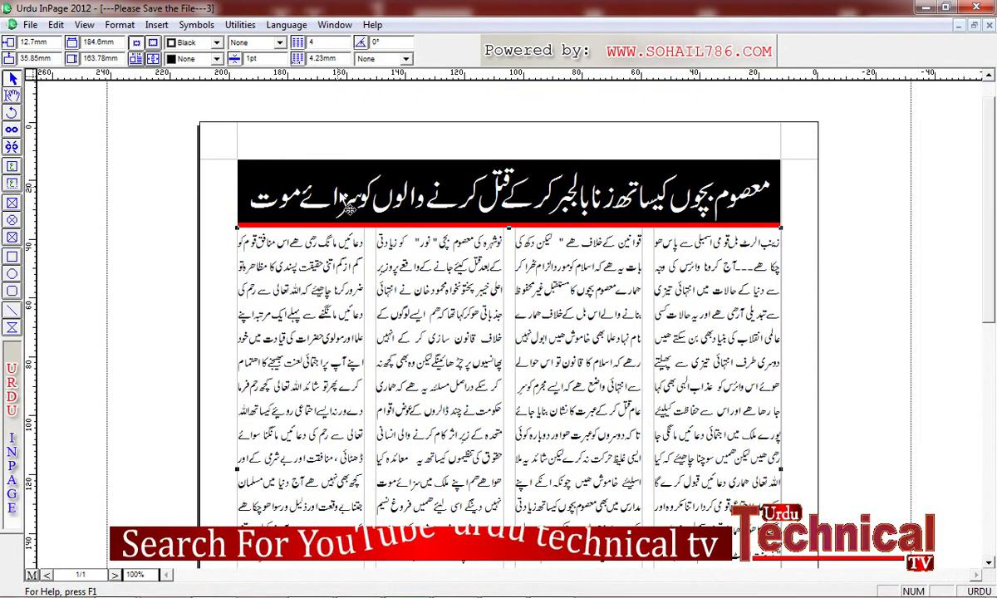
right_click(350, 202)
click(398, 266)
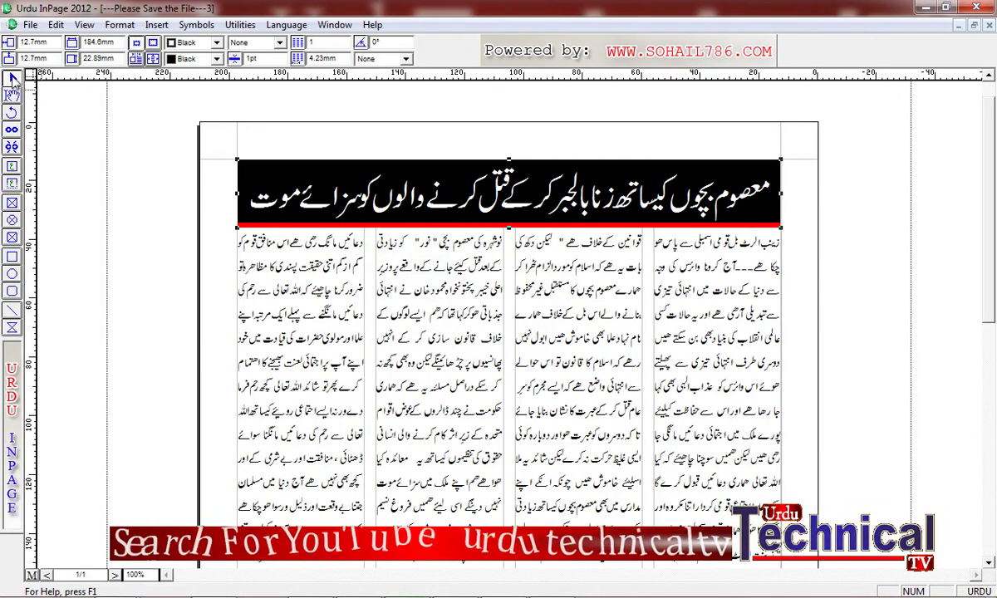
right_click(374, 167)
click(345, 254)
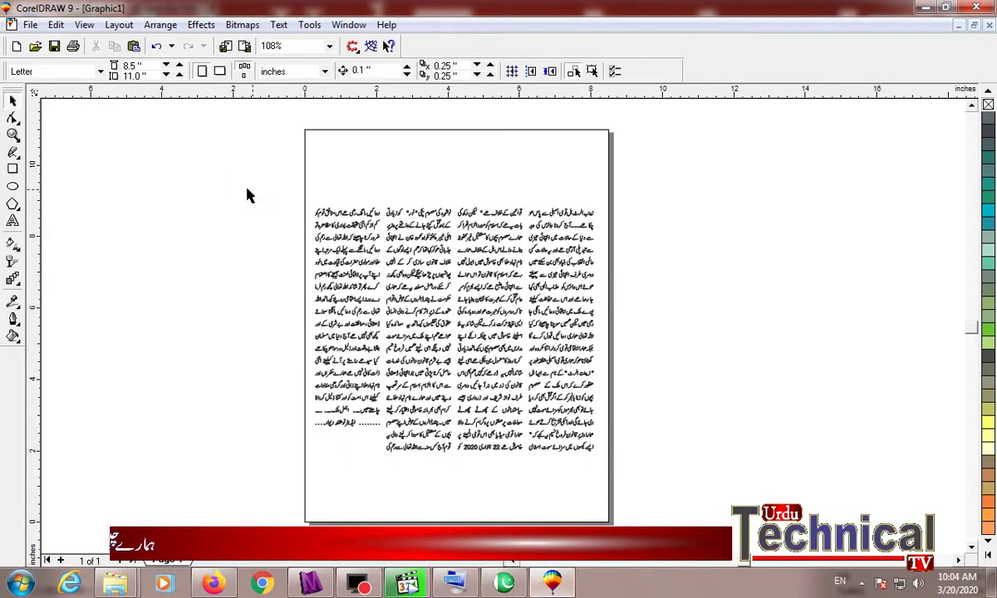
Paste the copied headline box into the CorelDRAW graphic.
right_click(175, 148)
click(225, 247)
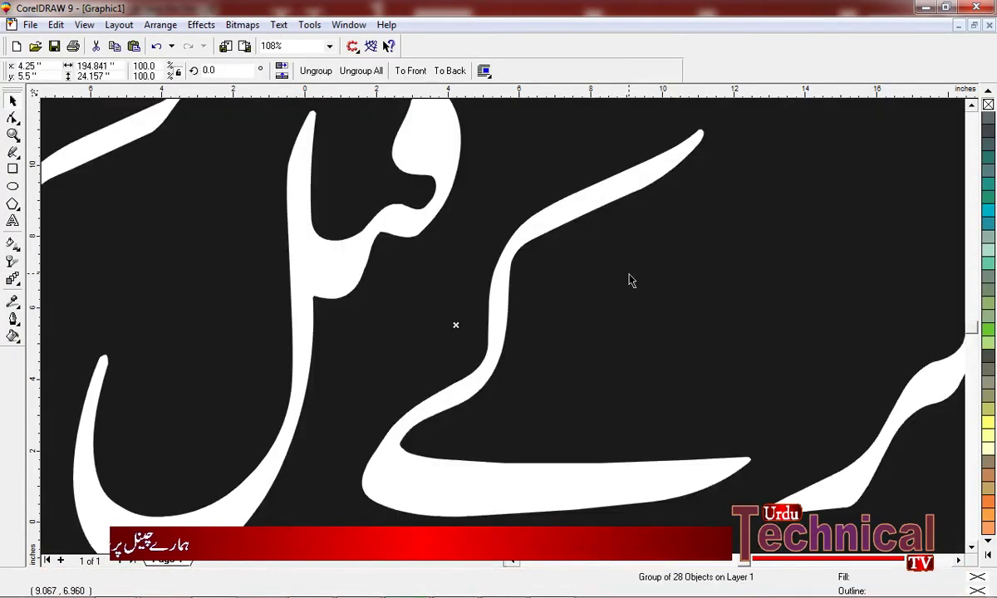
key(F4)
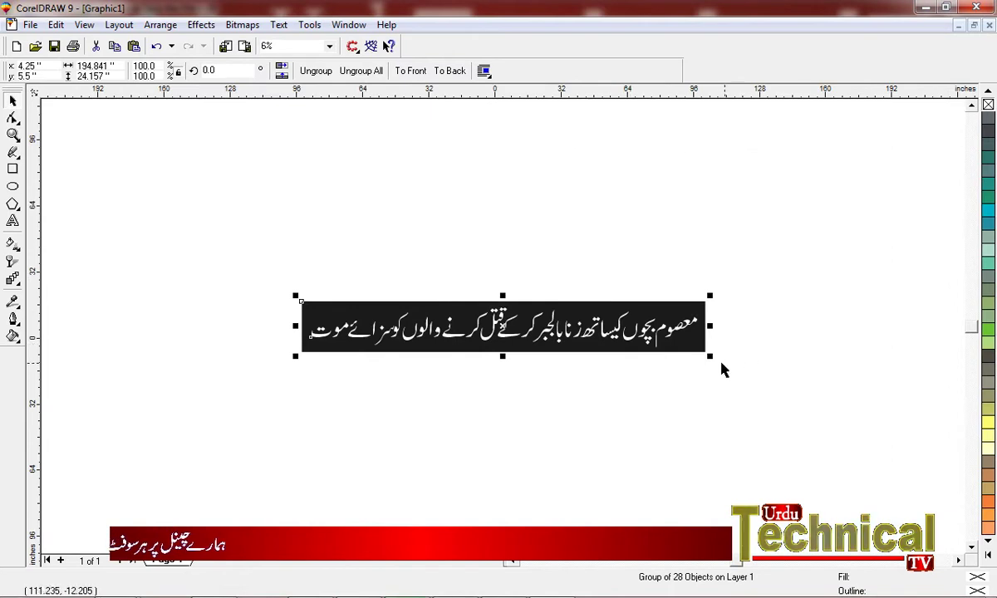
Scale the headline box to about 7.7 × 0.96 inches and place it directly above the four-column text.
drag(713, 358, 659, 368)
drag(289, 324, 179, 342)
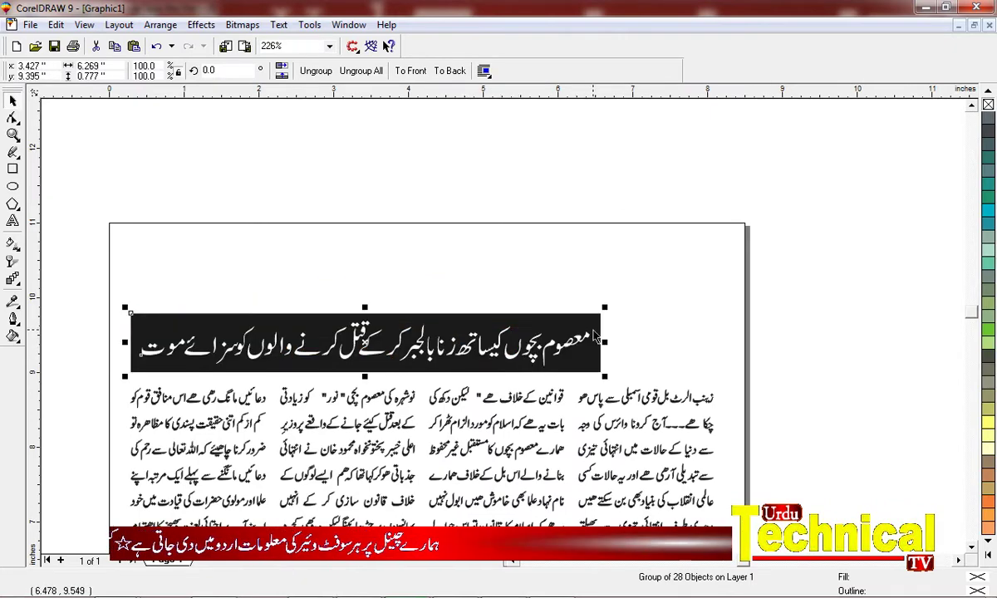
drag(603, 312, 712, 283)
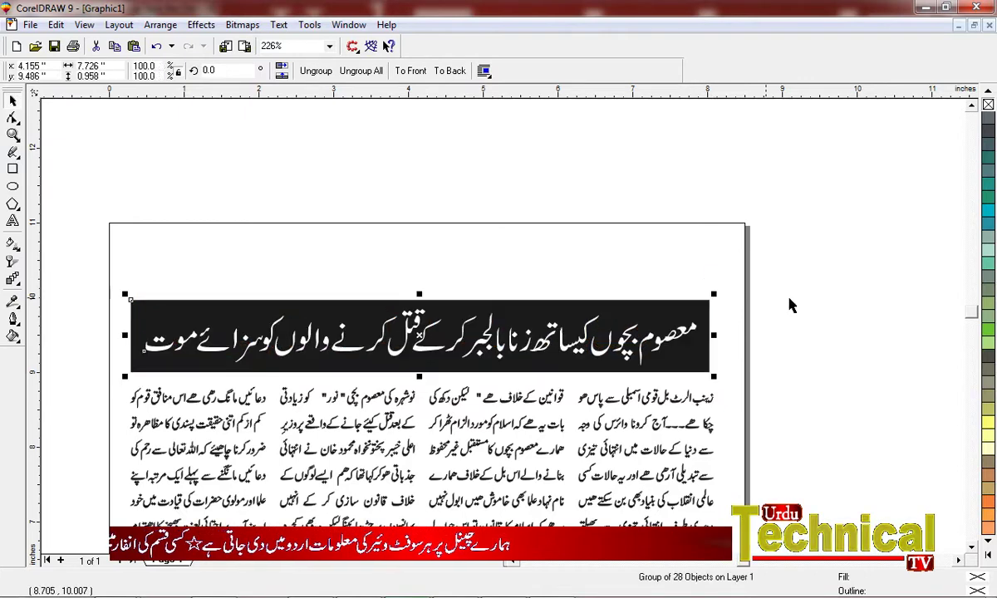
click(850, 296)
Select the headline box together with the four-column text and centre them horizontally on each other.
click(625, 349)
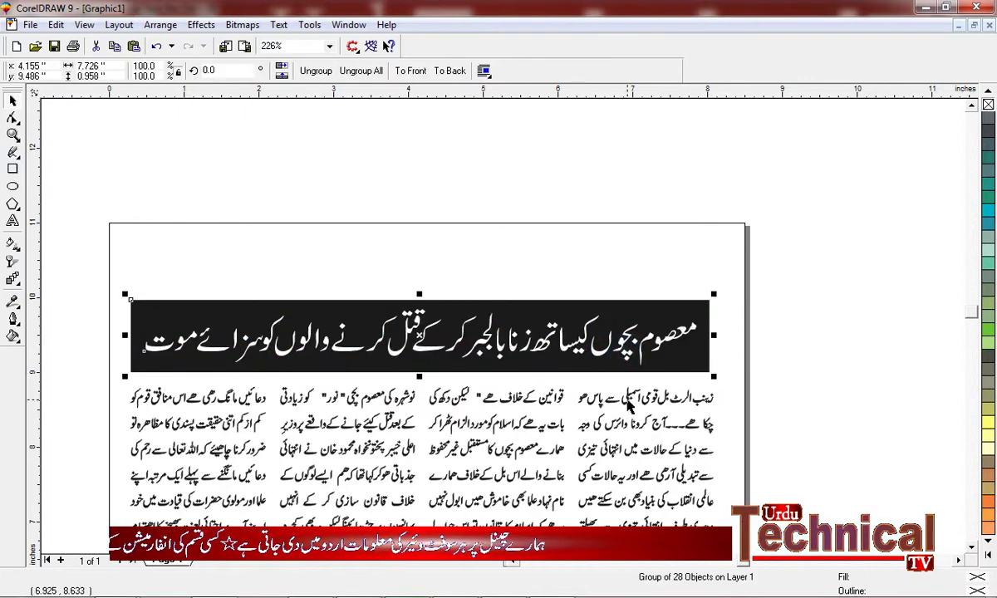
shift+click(627, 403)
click(831, 322)
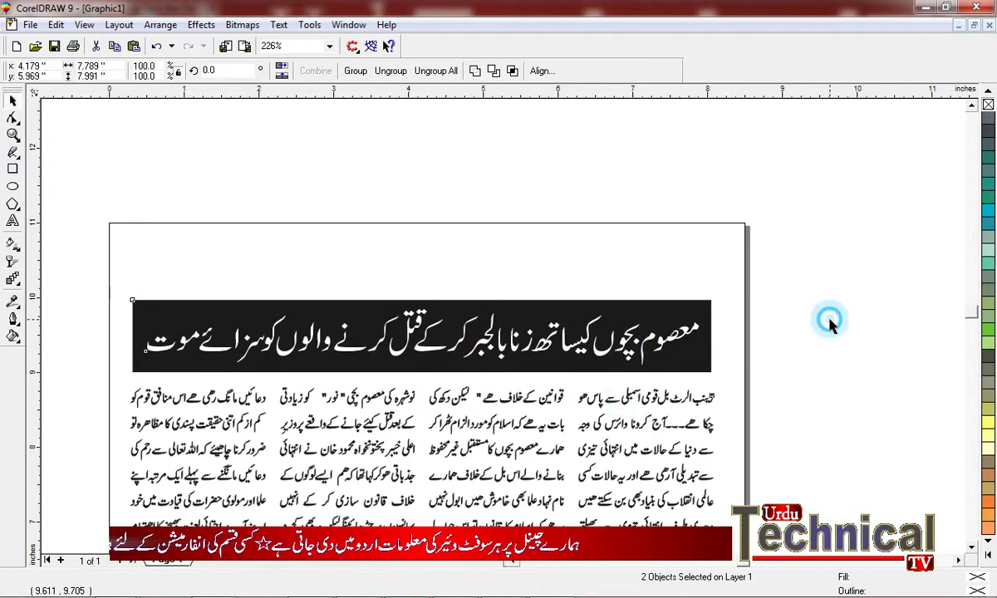
Recolour the four-column article text turquoise blue.
key(F3)
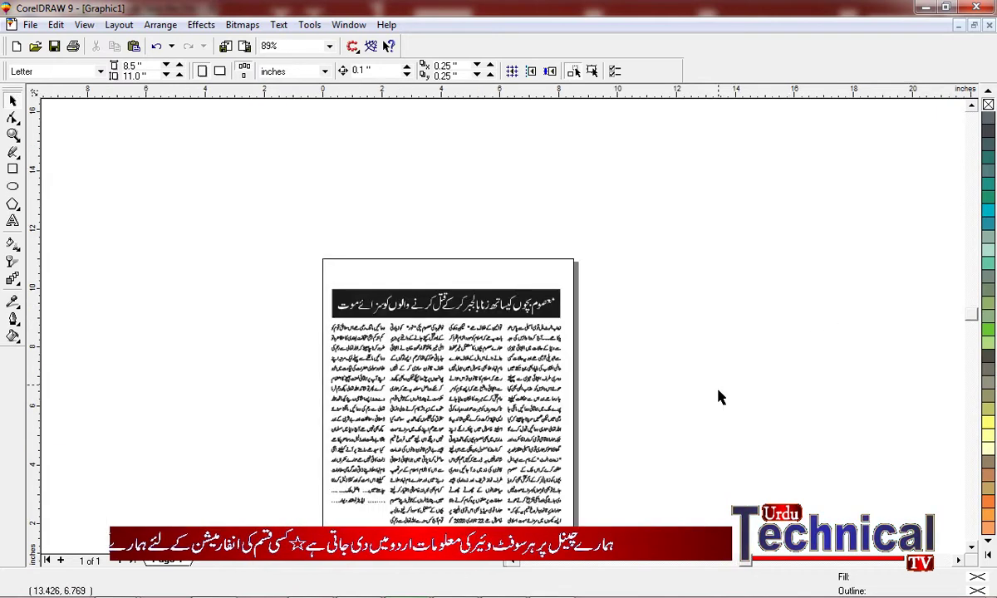
click(969, 542)
key(F2)
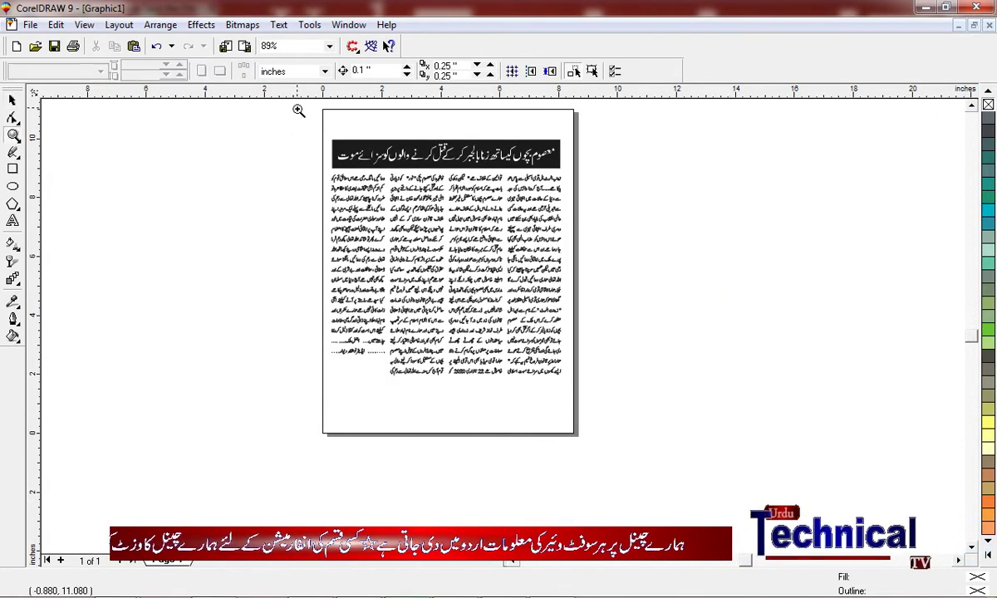
drag(321, 110, 637, 414)
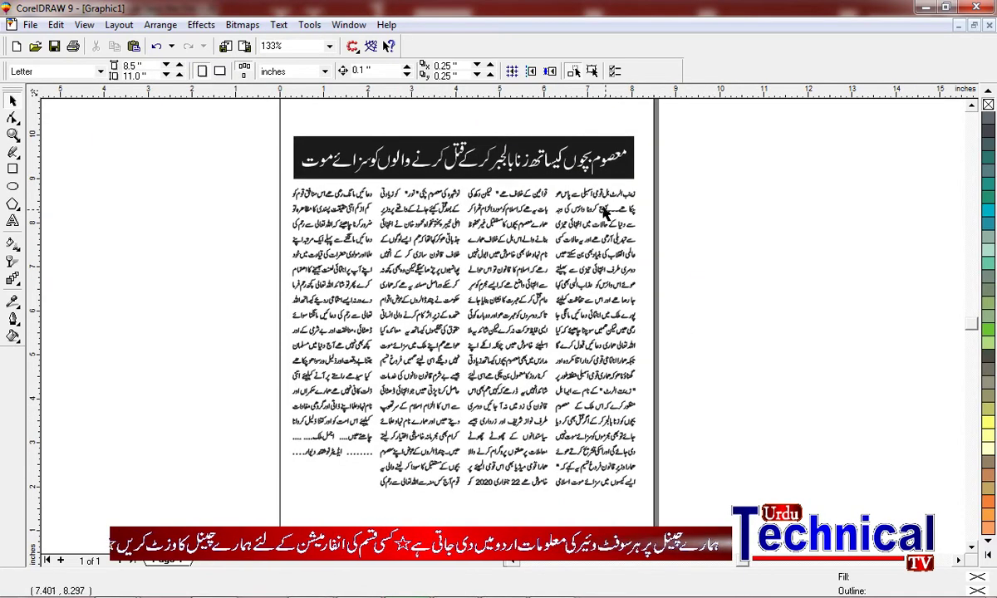
click(591, 202)
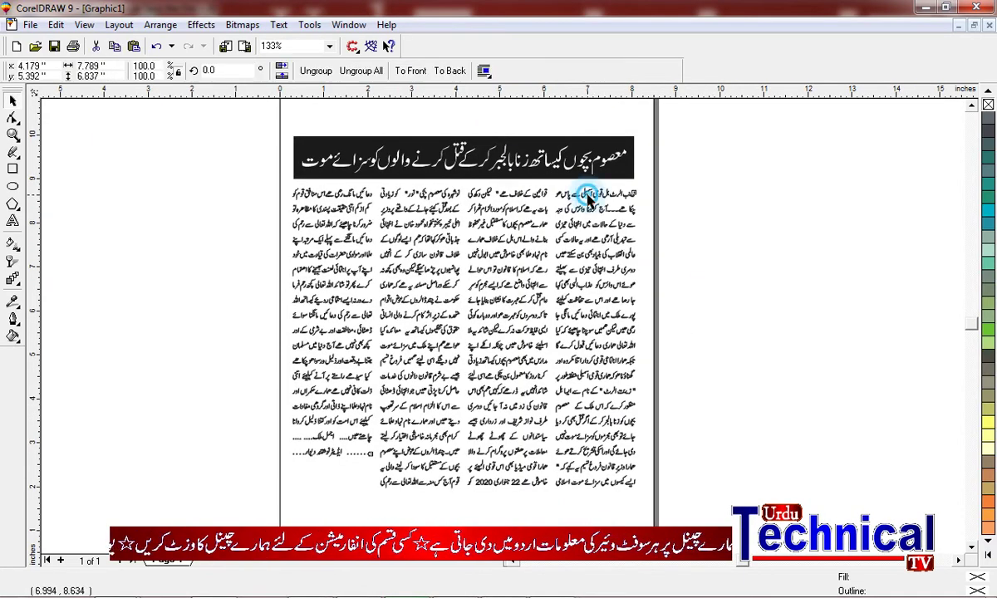
click(987, 212)
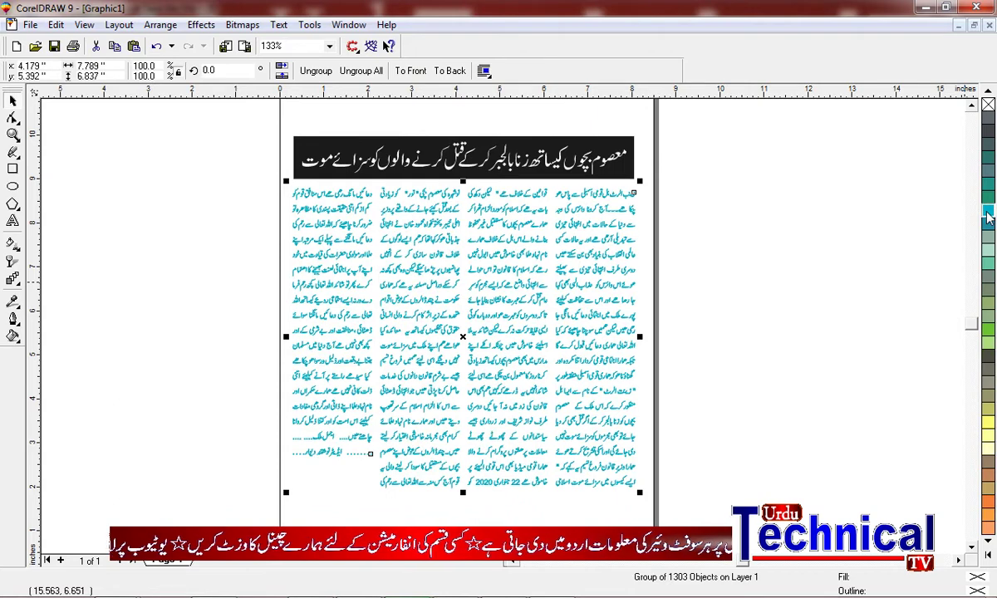
click(821, 177)
Try a pale green fill on the grouped headline box, and undo that colour change.
click(551, 147)
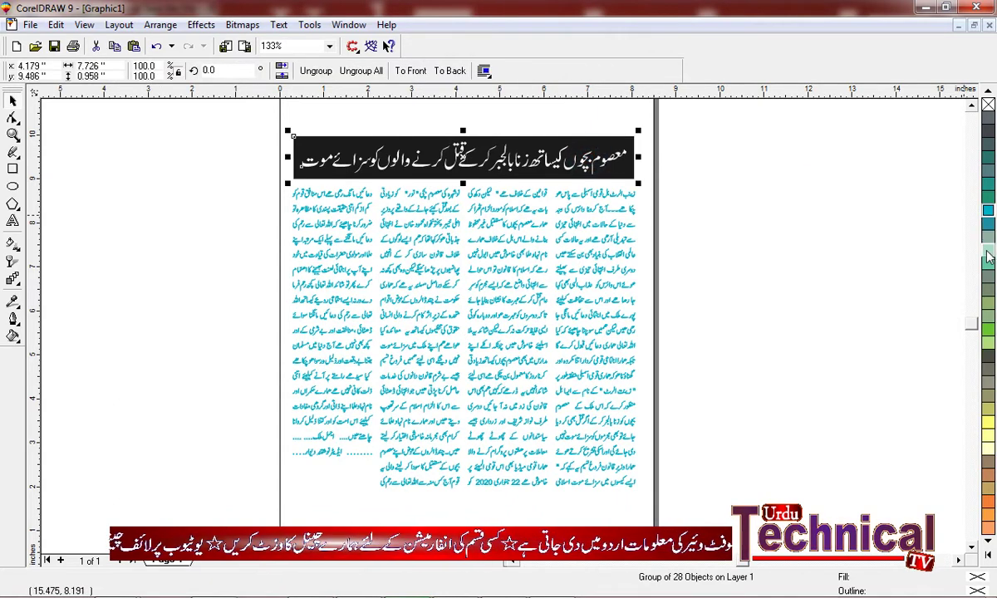
click(987, 253)
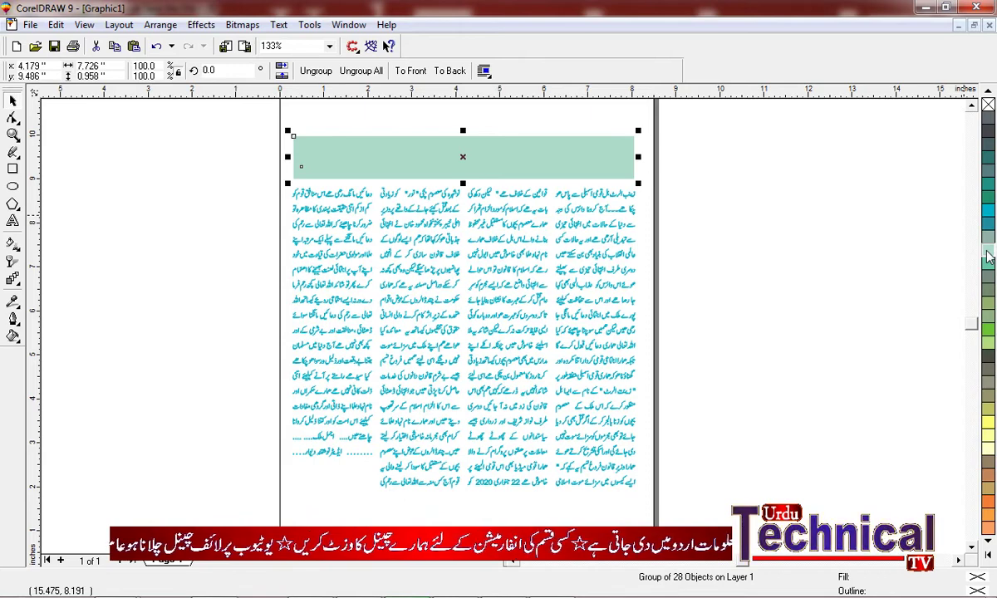
key(ctrl+z)
click(769, 281)
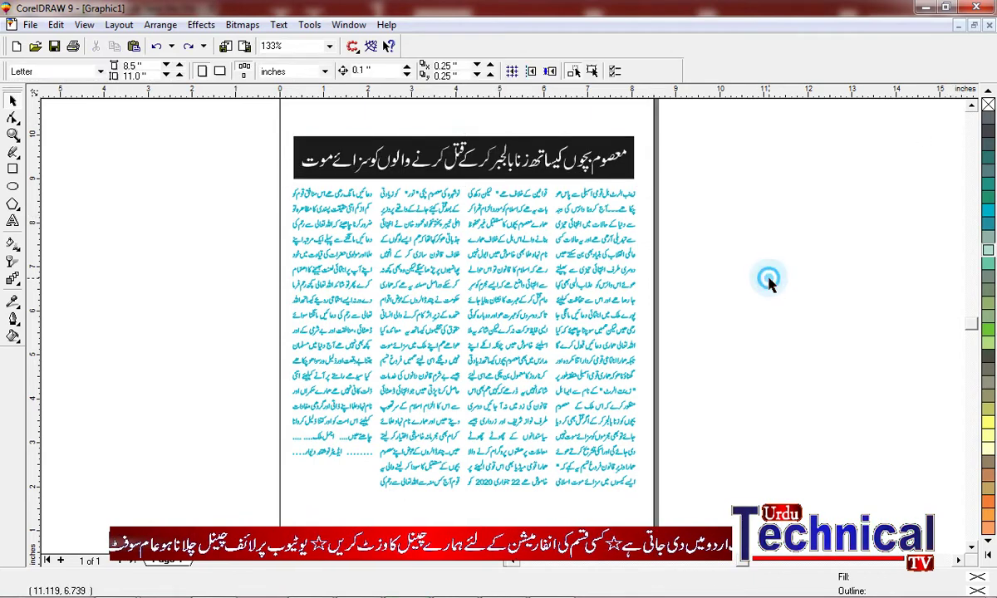
Set the fill of the four-column article text to black and deselect it.
click(612, 202)
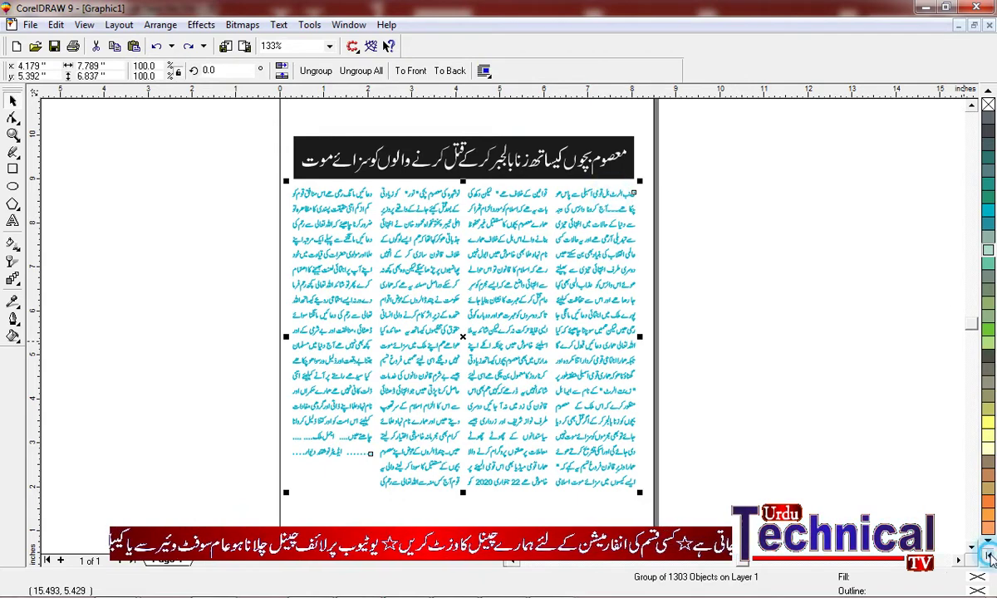
click(988, 555)
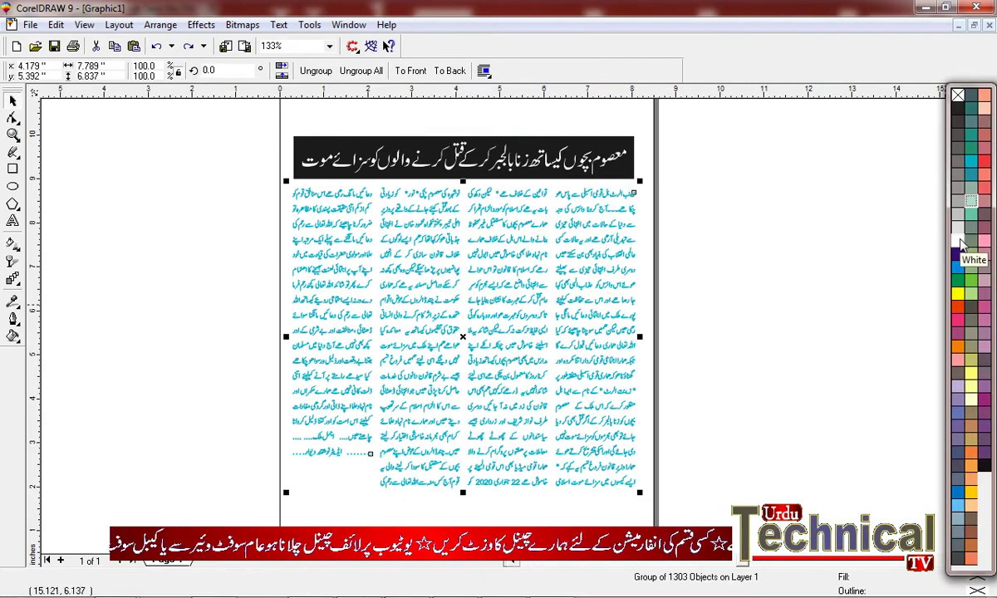
click(957, 115)
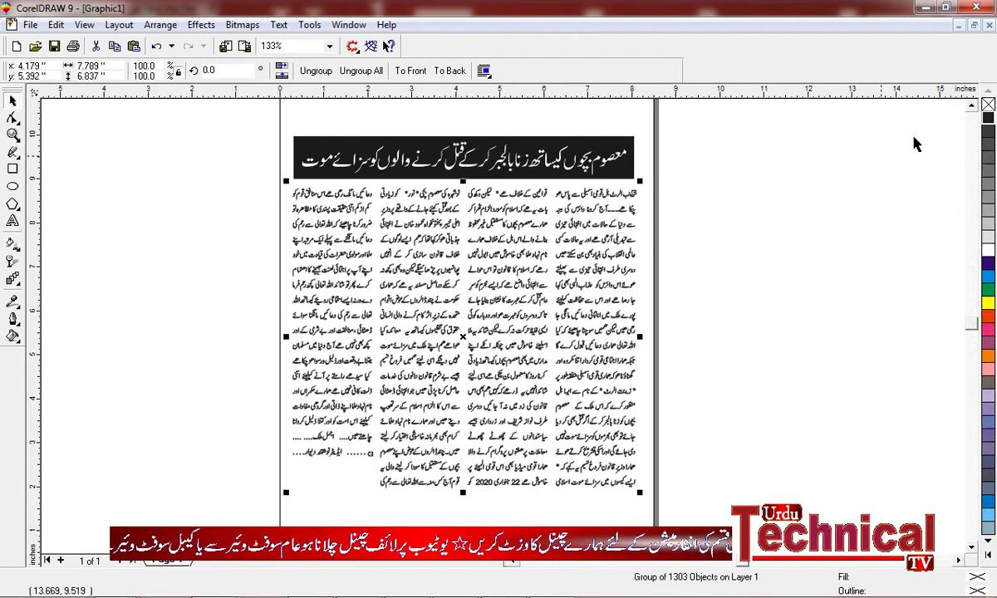
click(817, 216)
click(777, 280)
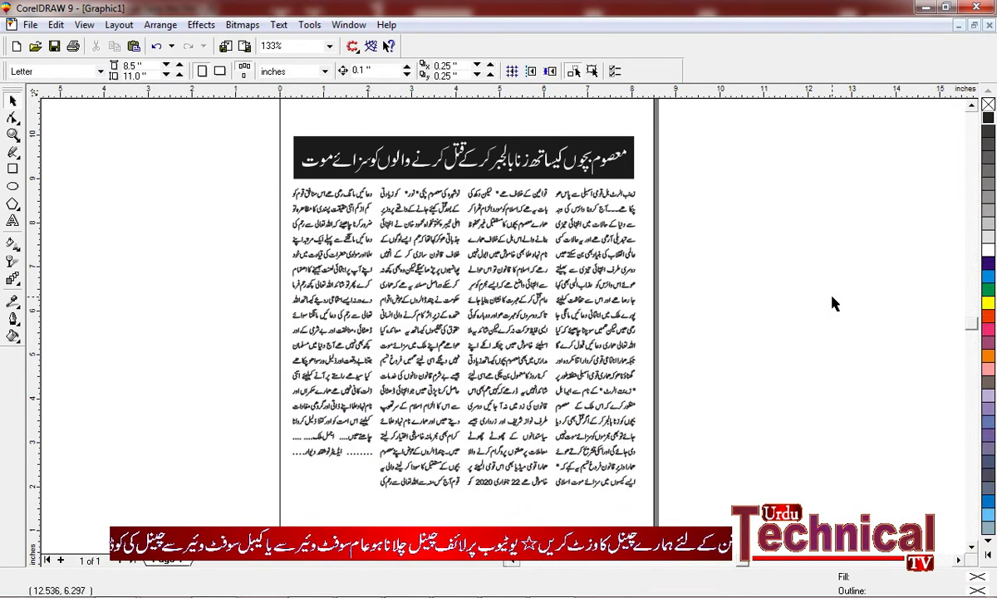
Close CorelDRAW and InPage, discarding the unsaved changes in their open documents.
click(971, 10)
click(480, 321)
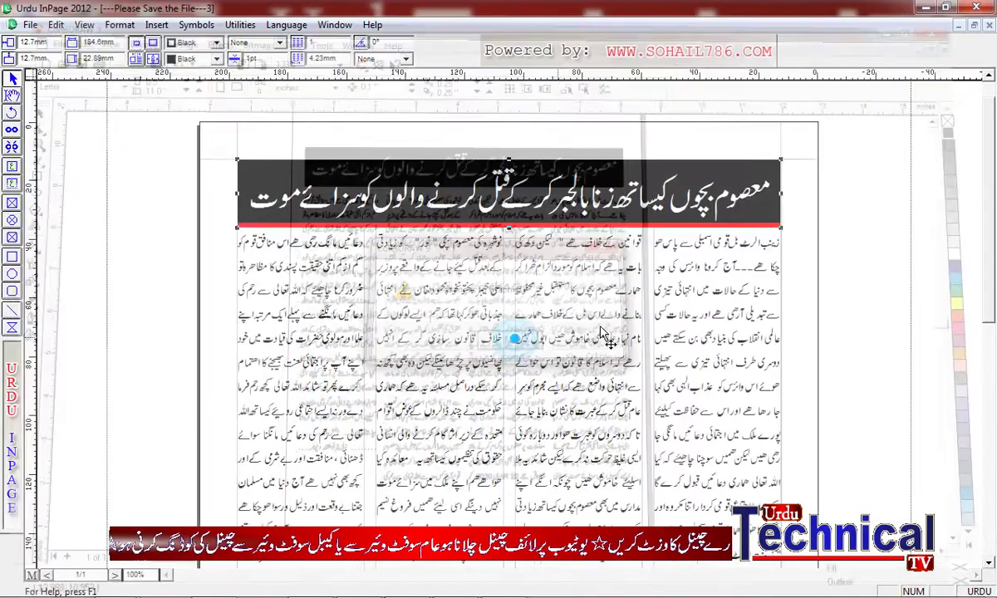
click(970, 7)
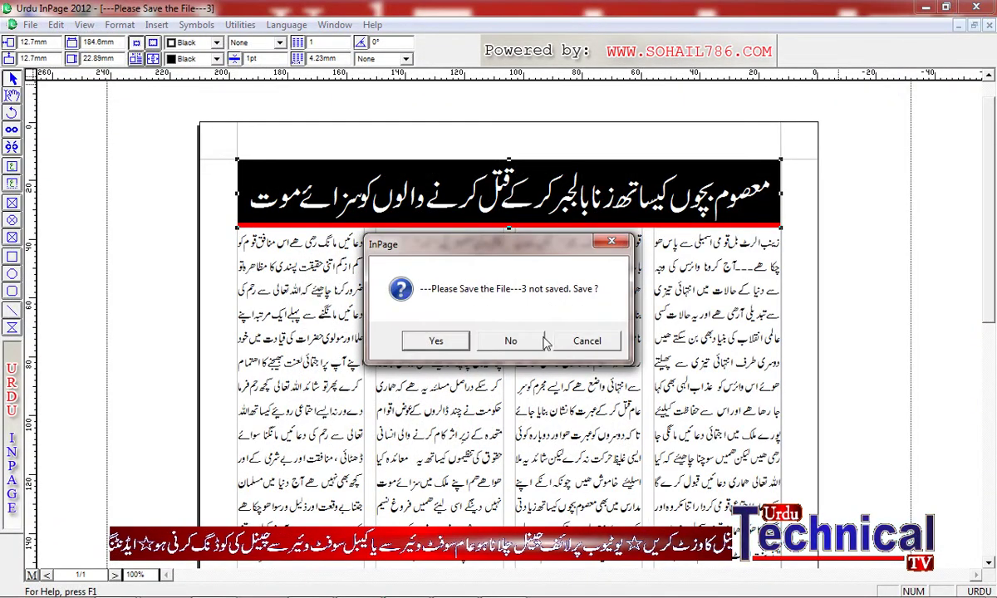
click(511, 337)
click(511, 341)
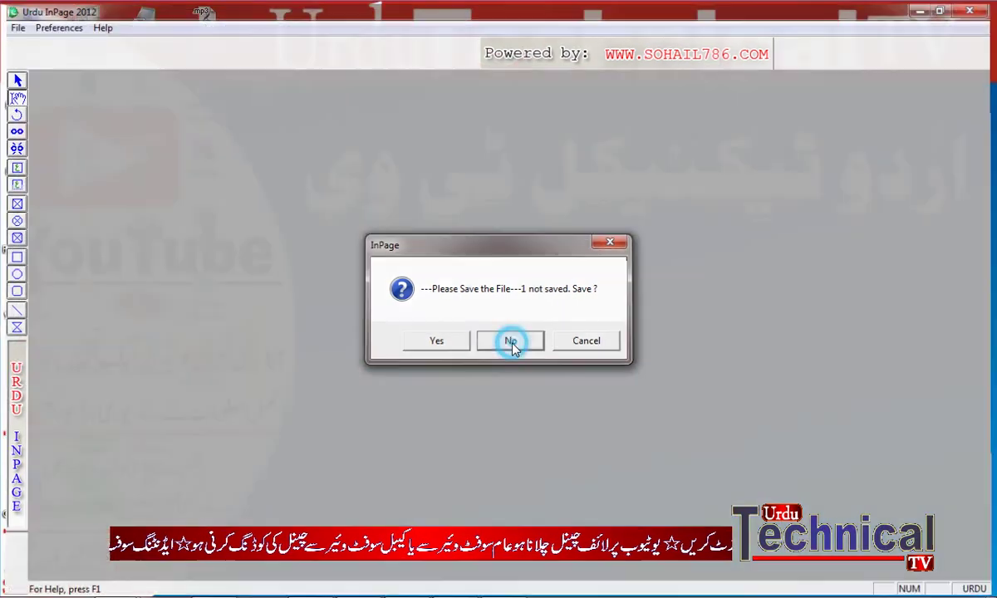